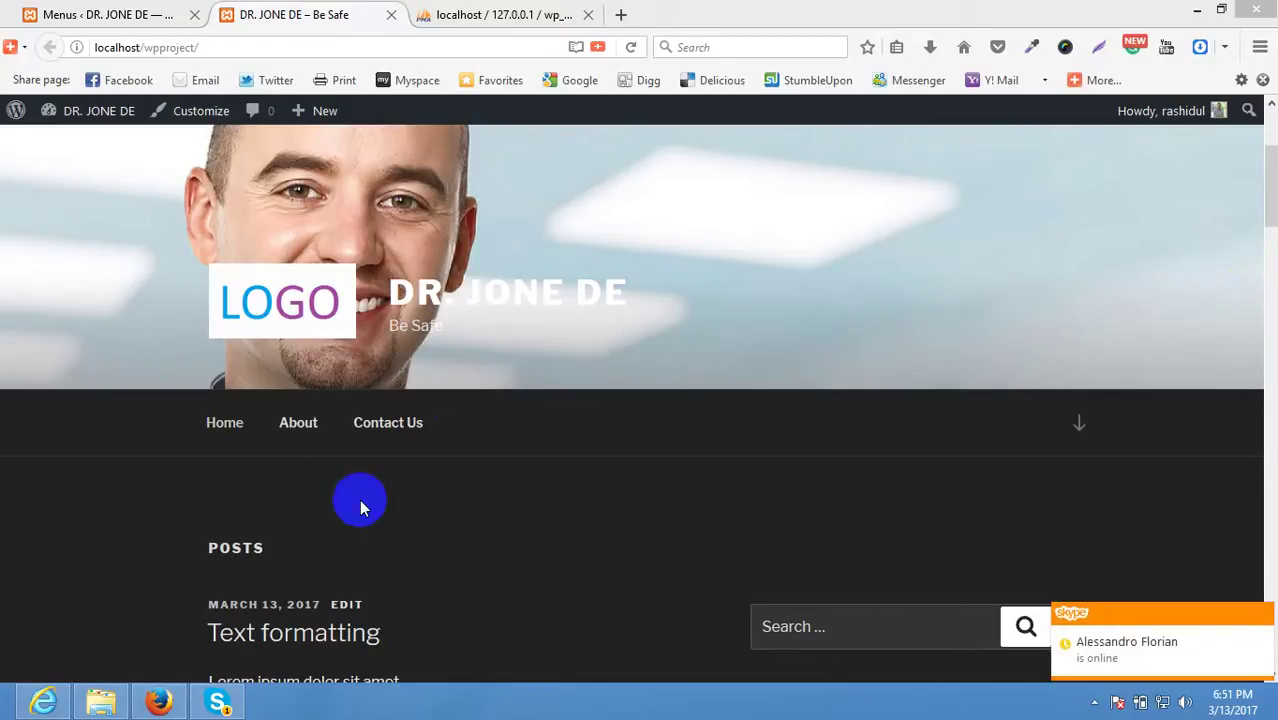
Open the site's Home menu link and look over the posts on the front page.
left_click(218, 424)
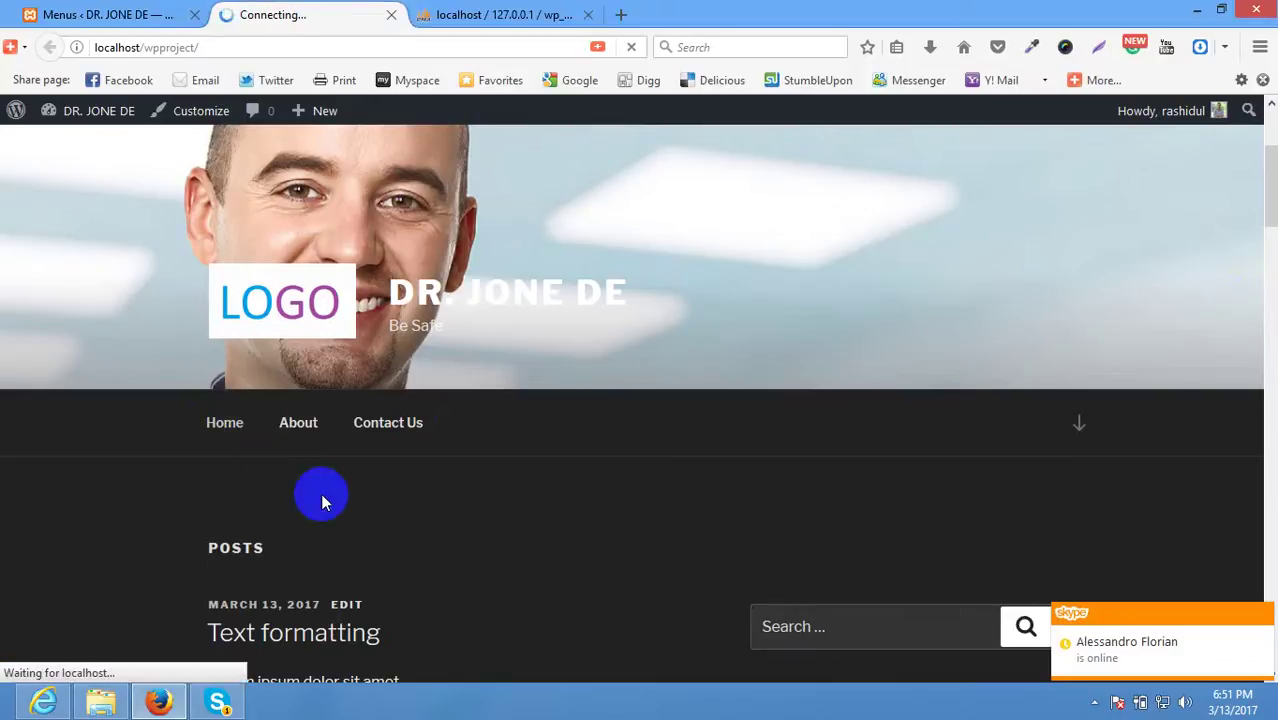
scroll(322, 500, "down", 5)
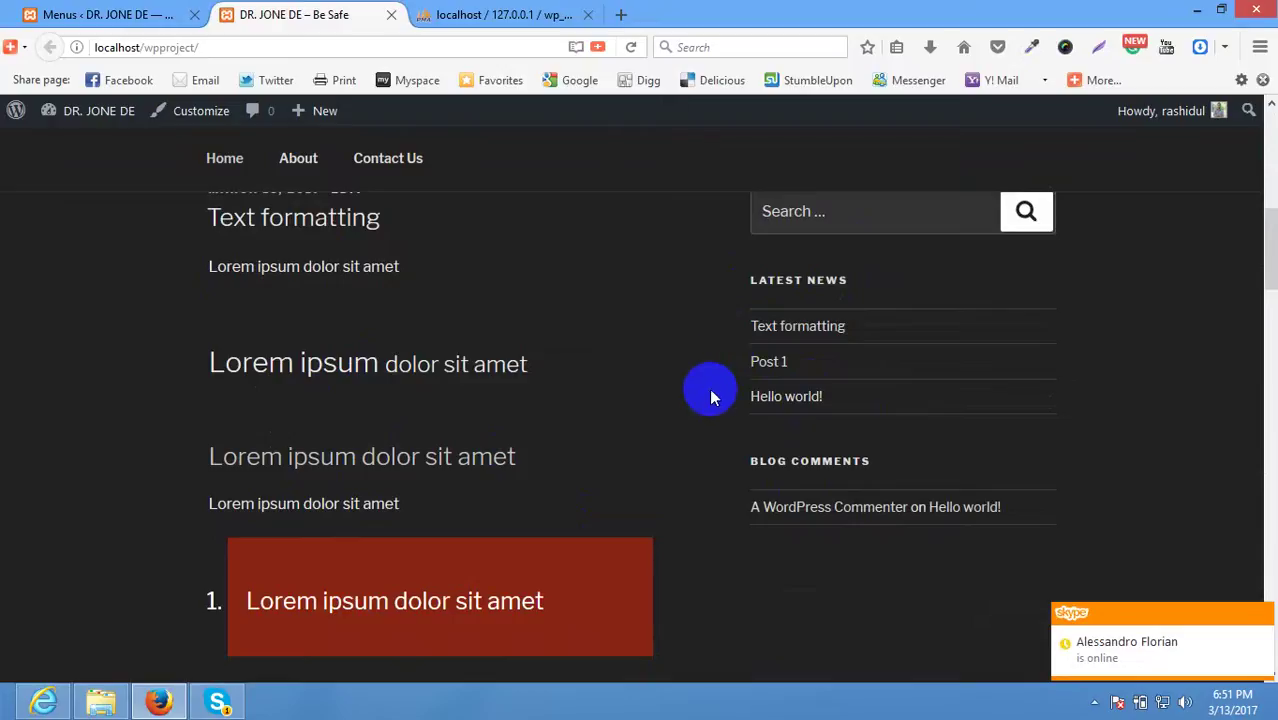
scroll(673, 405, "up", 3)
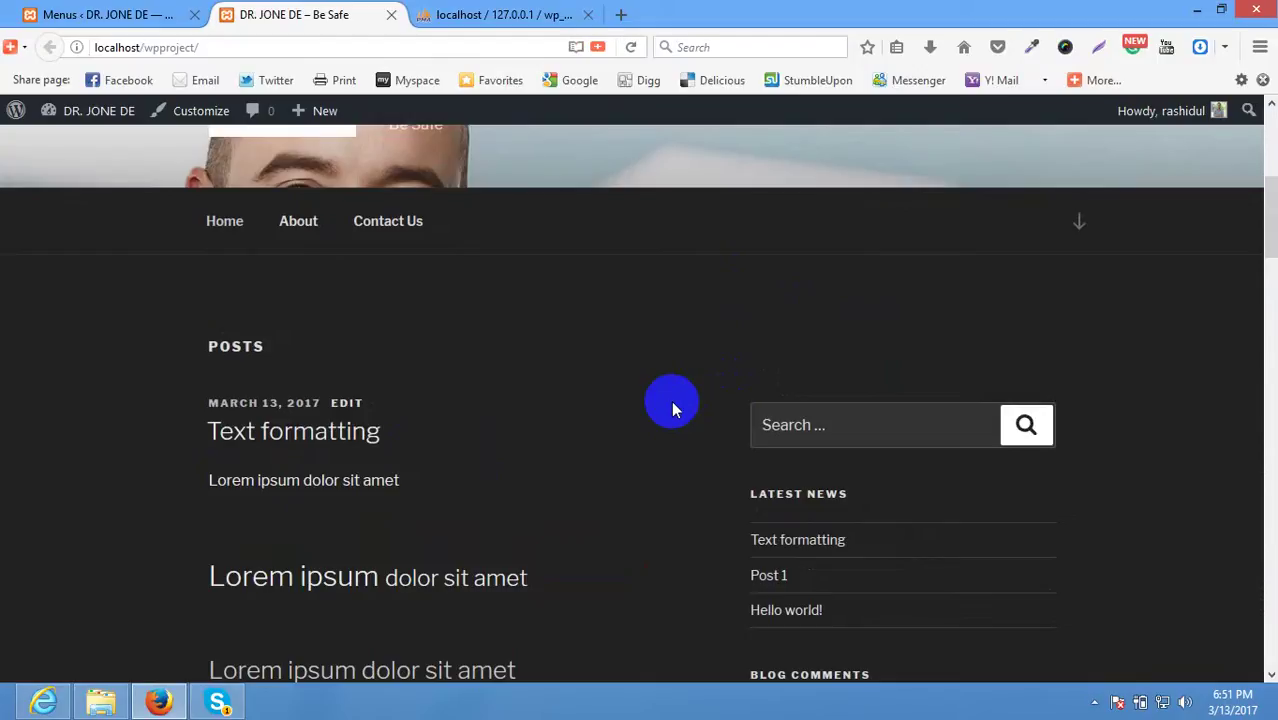
Create a new page titled "Home" in the WordPress admin and publish it.
left_click(110, 14)
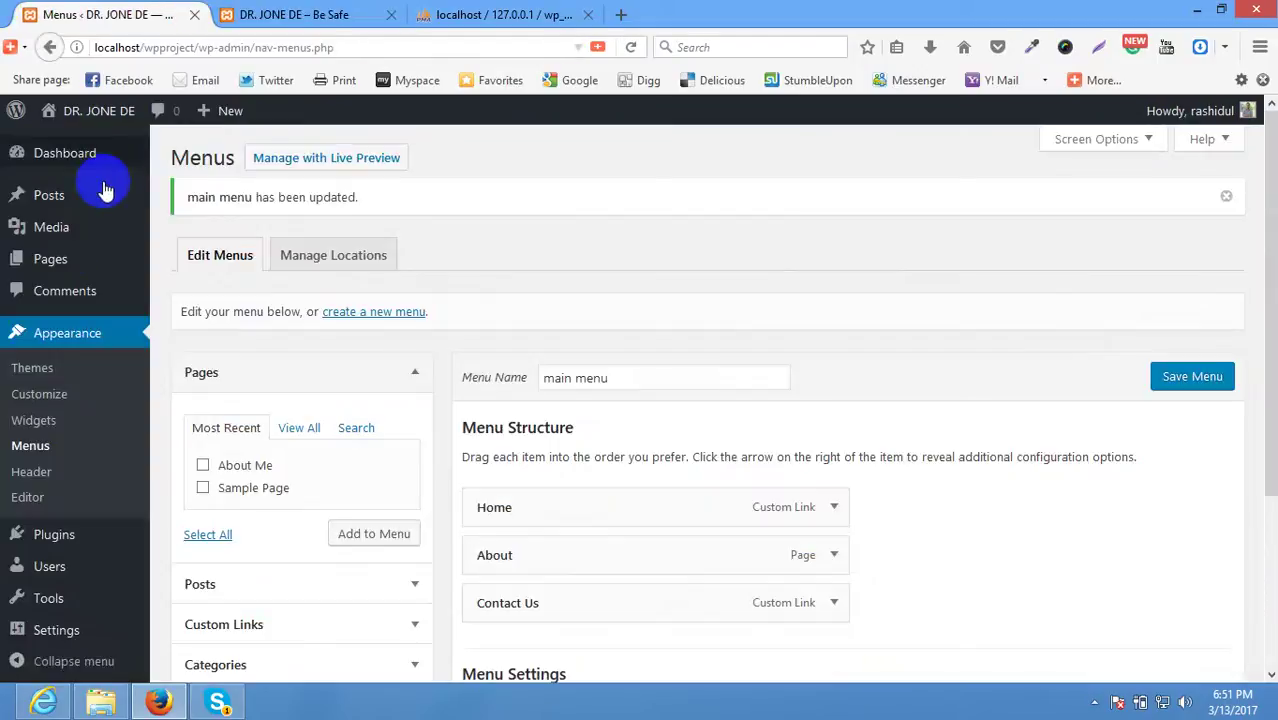
left_click(66, 259)
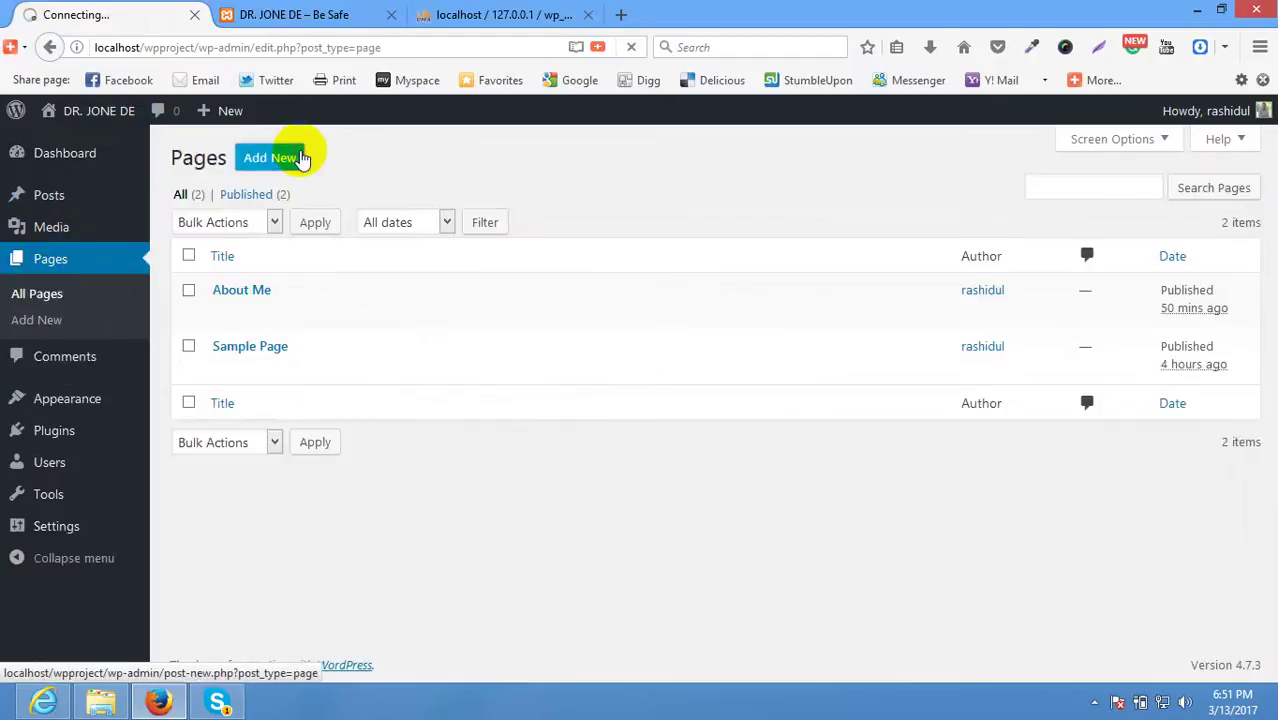
left_click(270, 158)
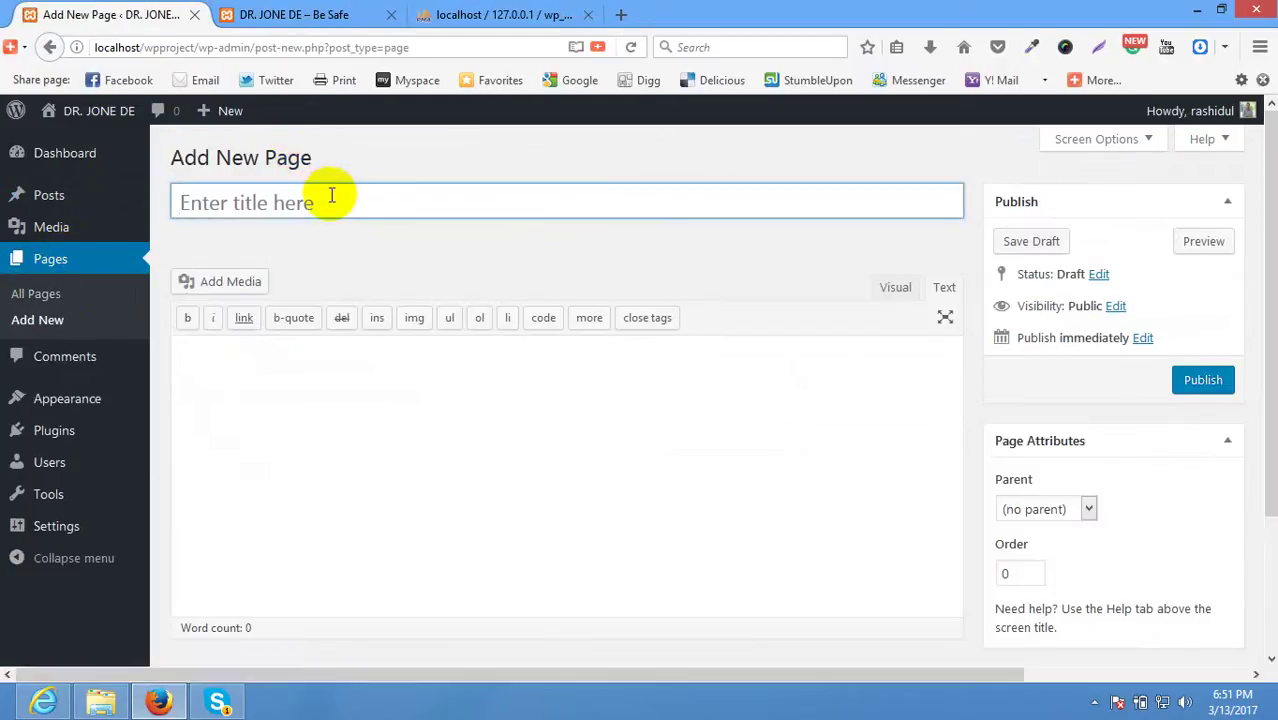
type("Home")
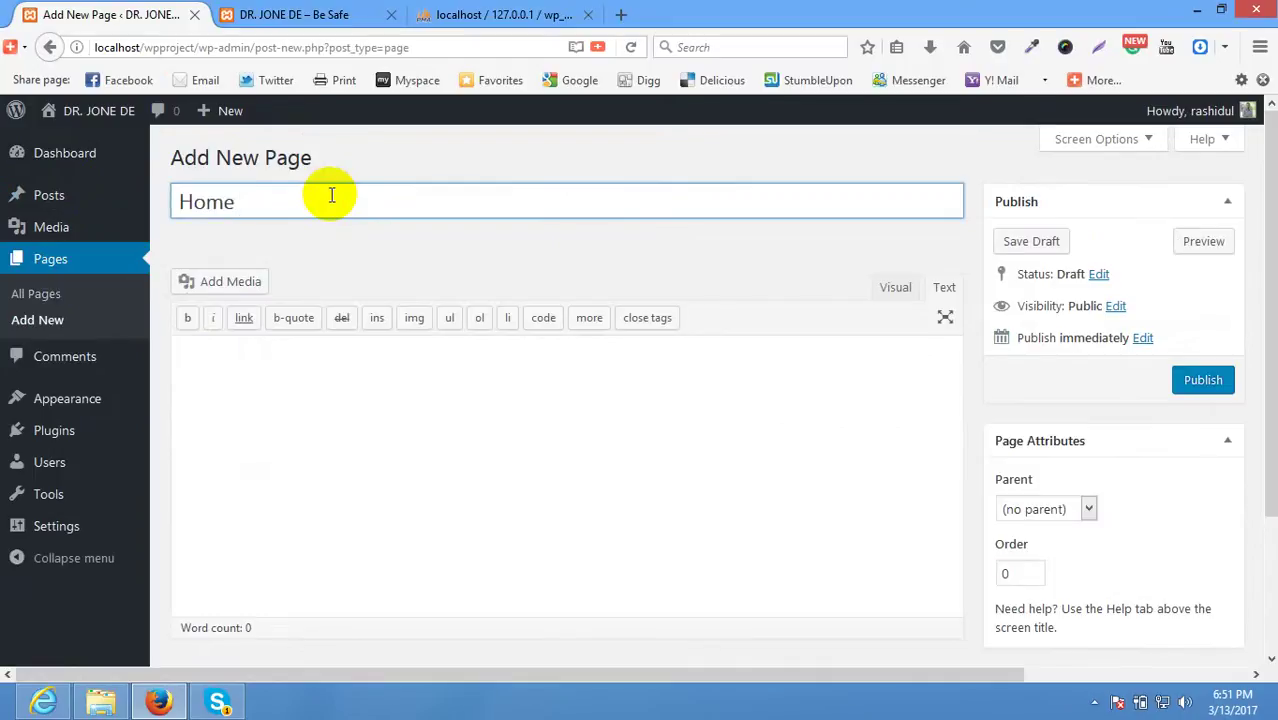
left_click(496, 260)
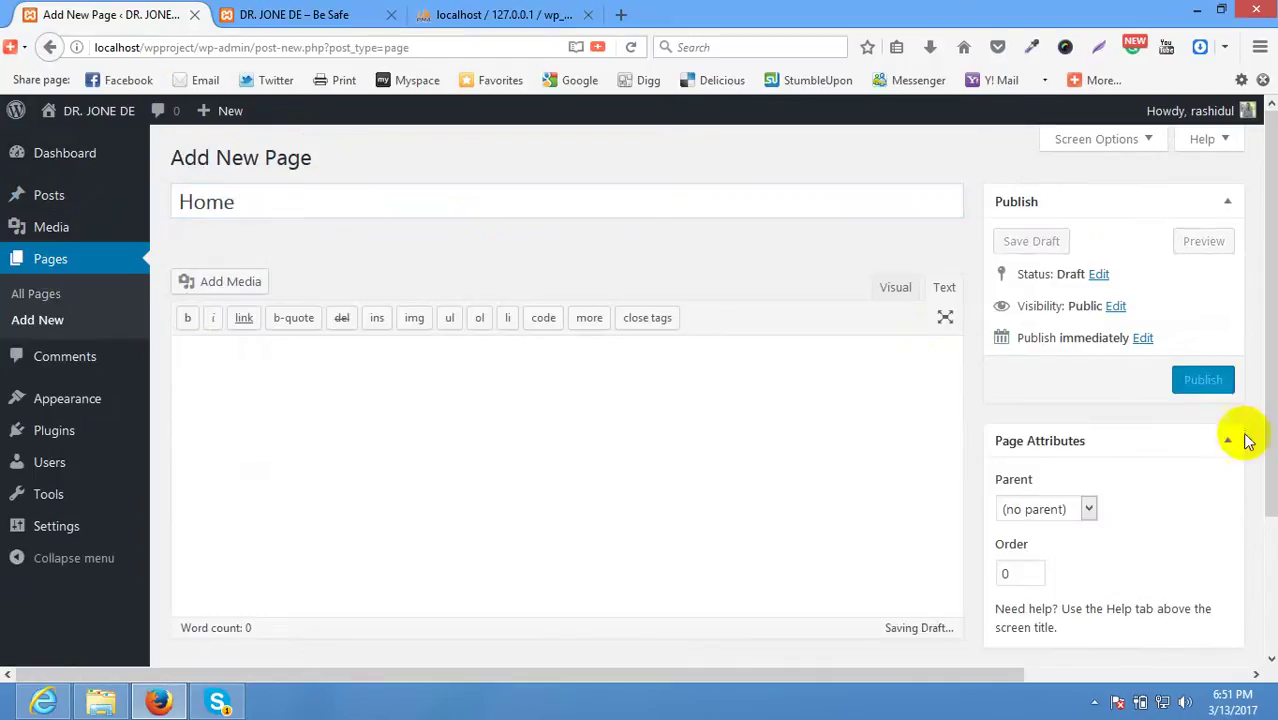
left_click(1203, 382)
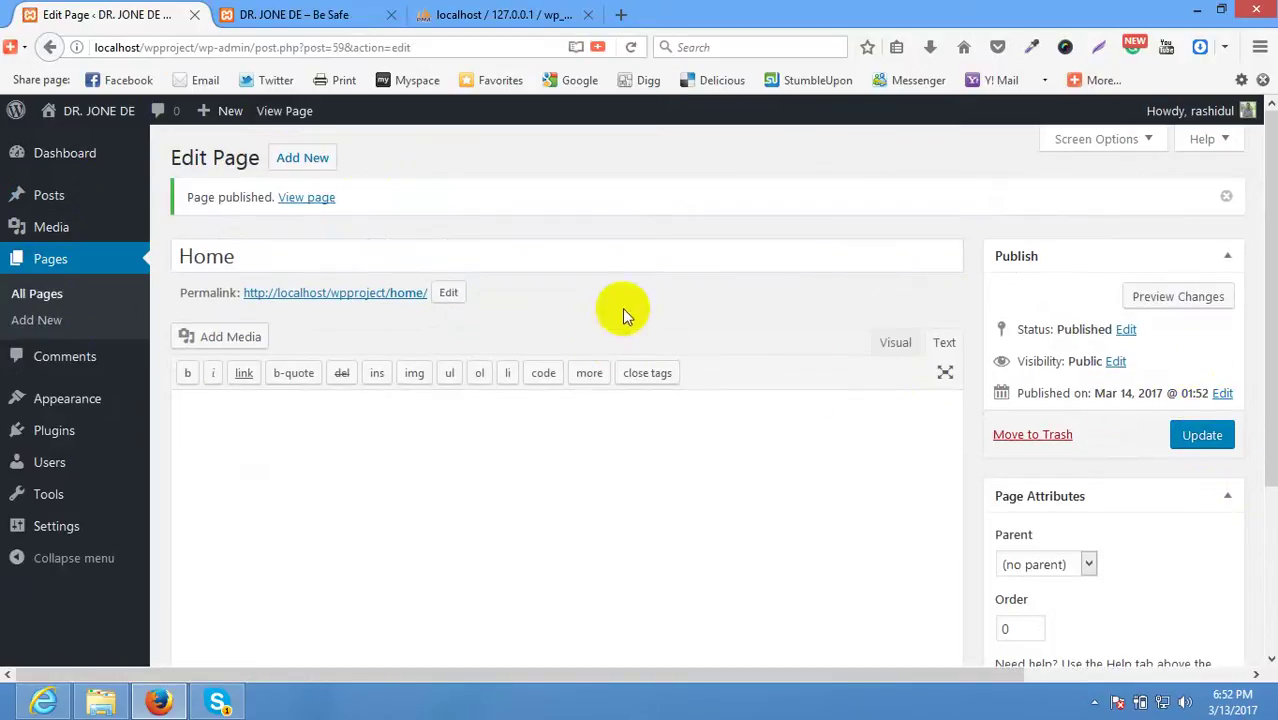
View the published Home page in a separate browser tab and examine its title and address.
right_click(306, 198)
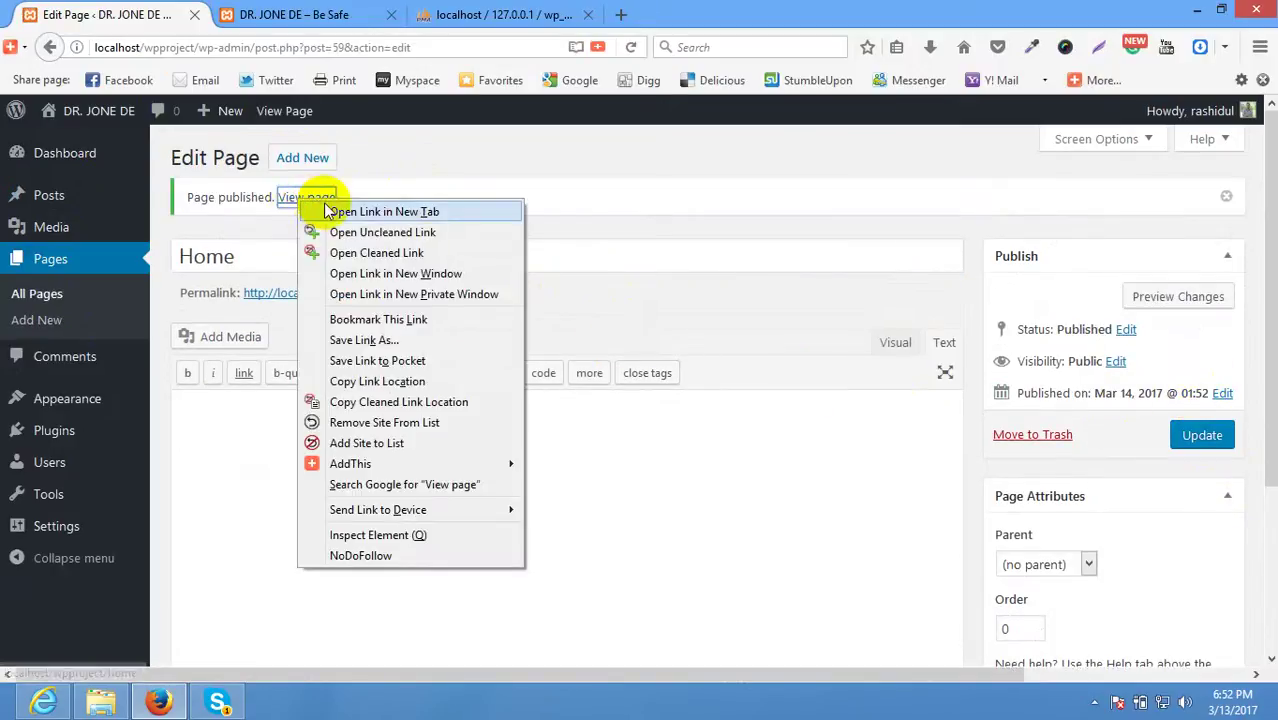
left_click(325, 208)
left_click(322, 12)
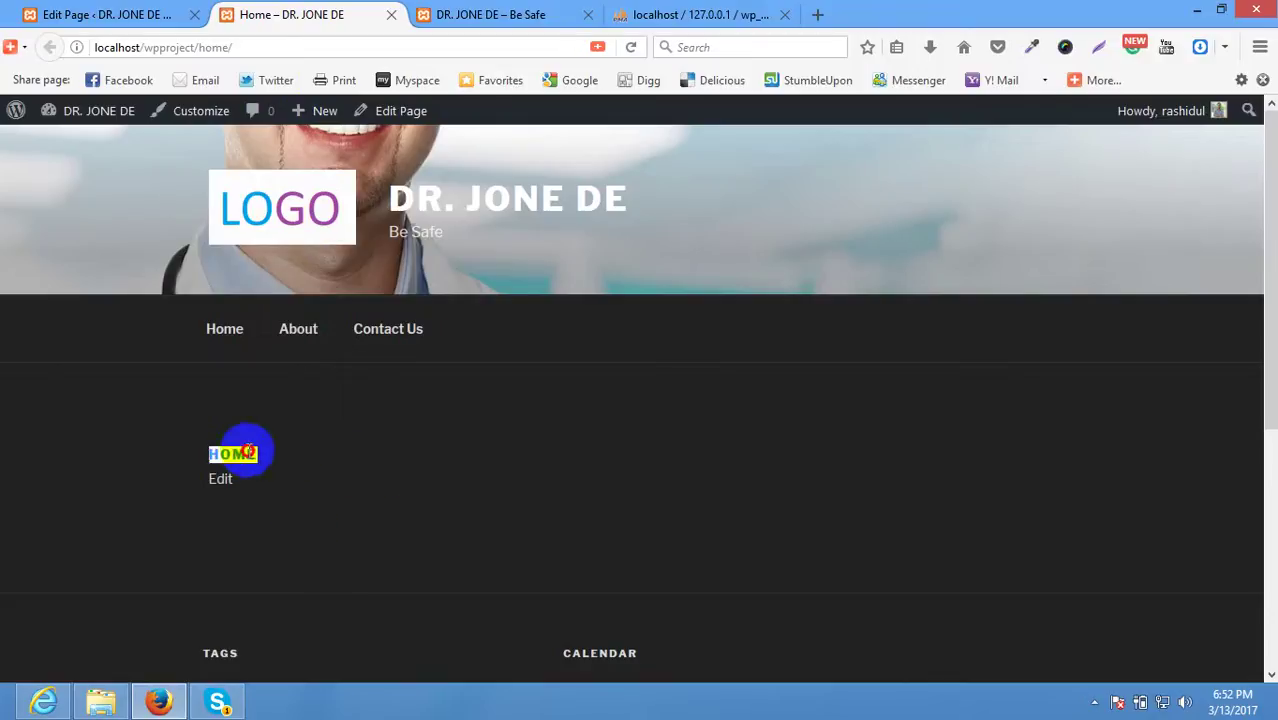
left_click(487, 500)
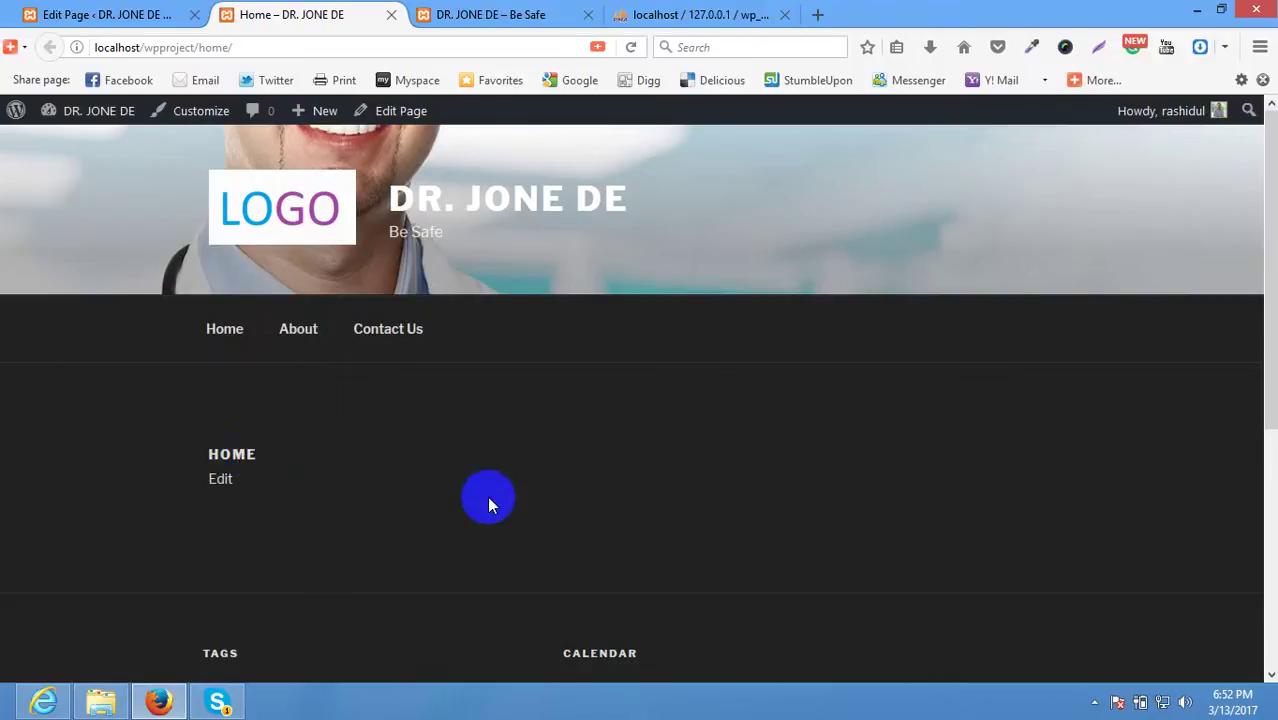
left_click(122, 10)
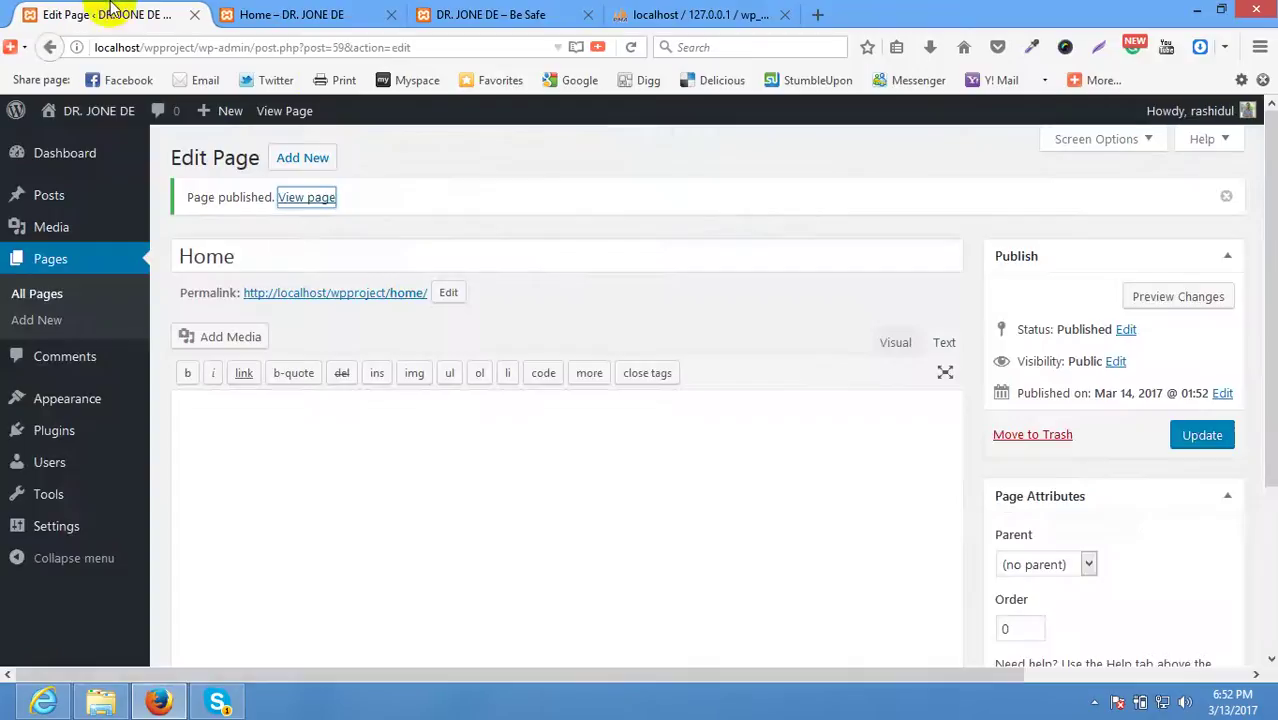
left_click(290, 14)
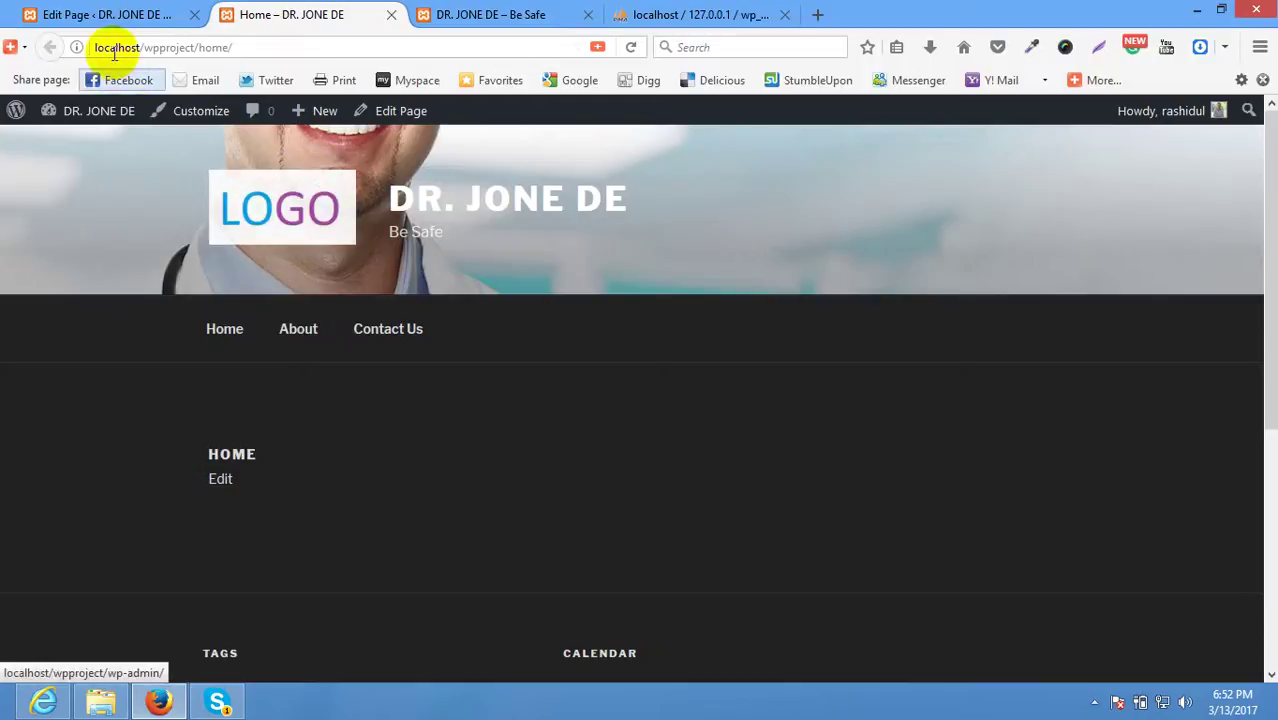
left_click_drag(194, 47, 73, 47)
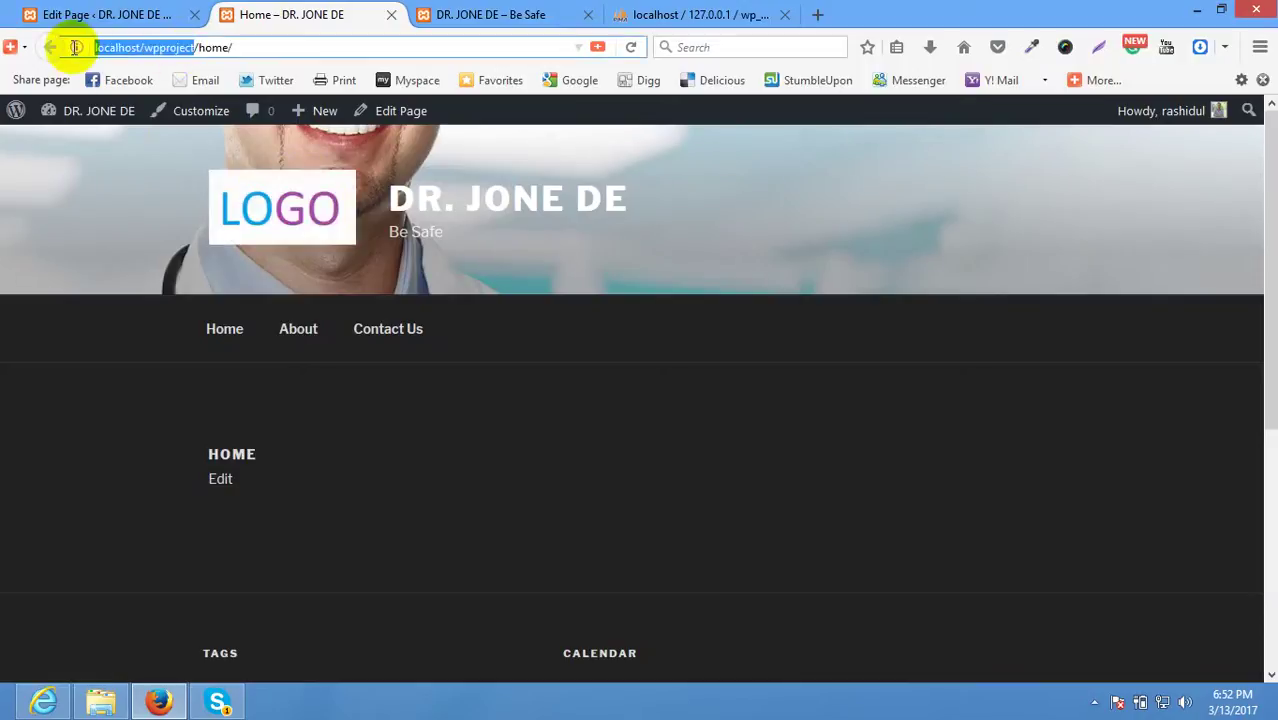
left_click_drag(199, 47, 20, 58)
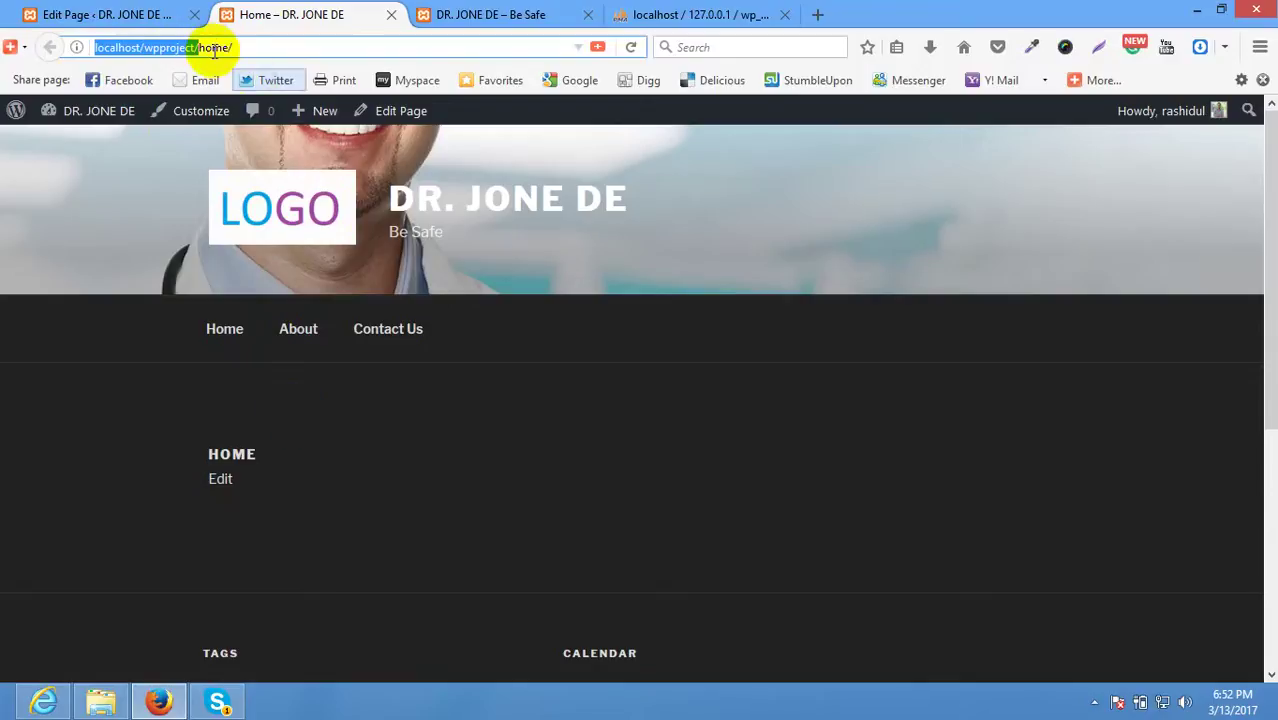
Add another new page titled "News" in the WordPress admin and publish it.
left_click(100, 14)
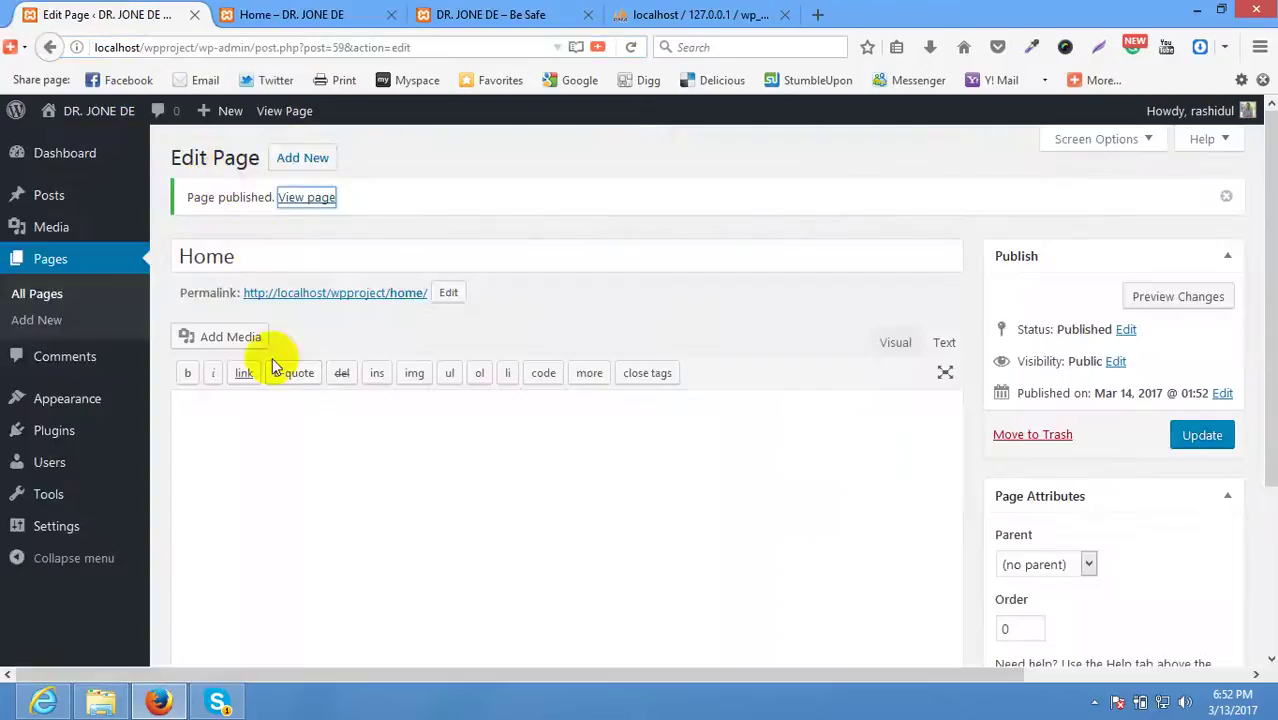
left_click(308, 160)
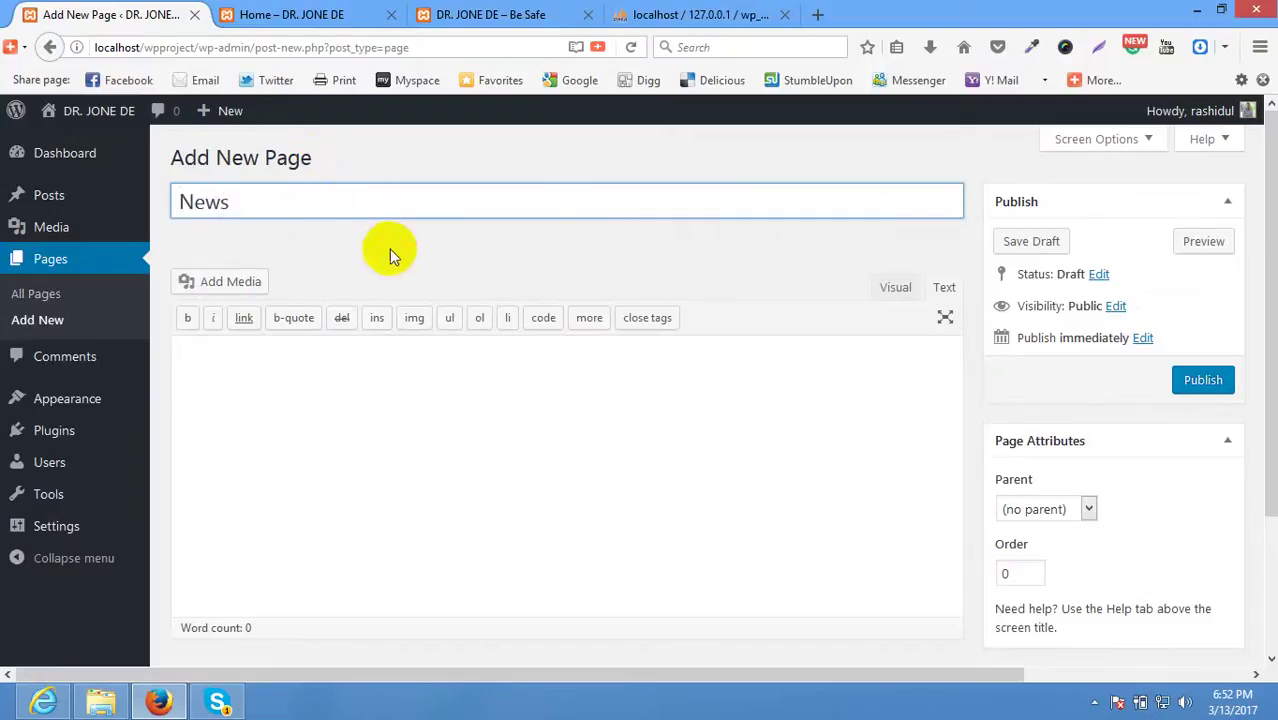
left_click(1205, 388)
Open the site's front page from its Home menu link and examine its address and posts listing.
left_click(375, 10)
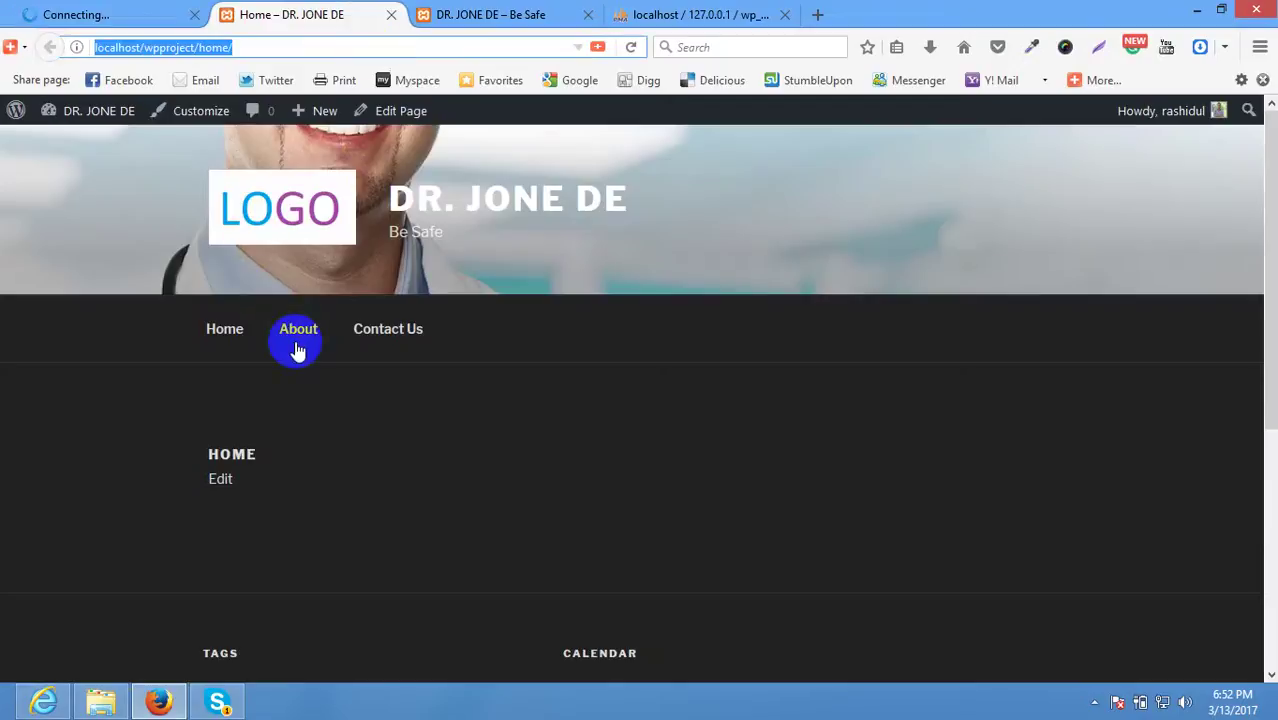
left_click(286, 216)
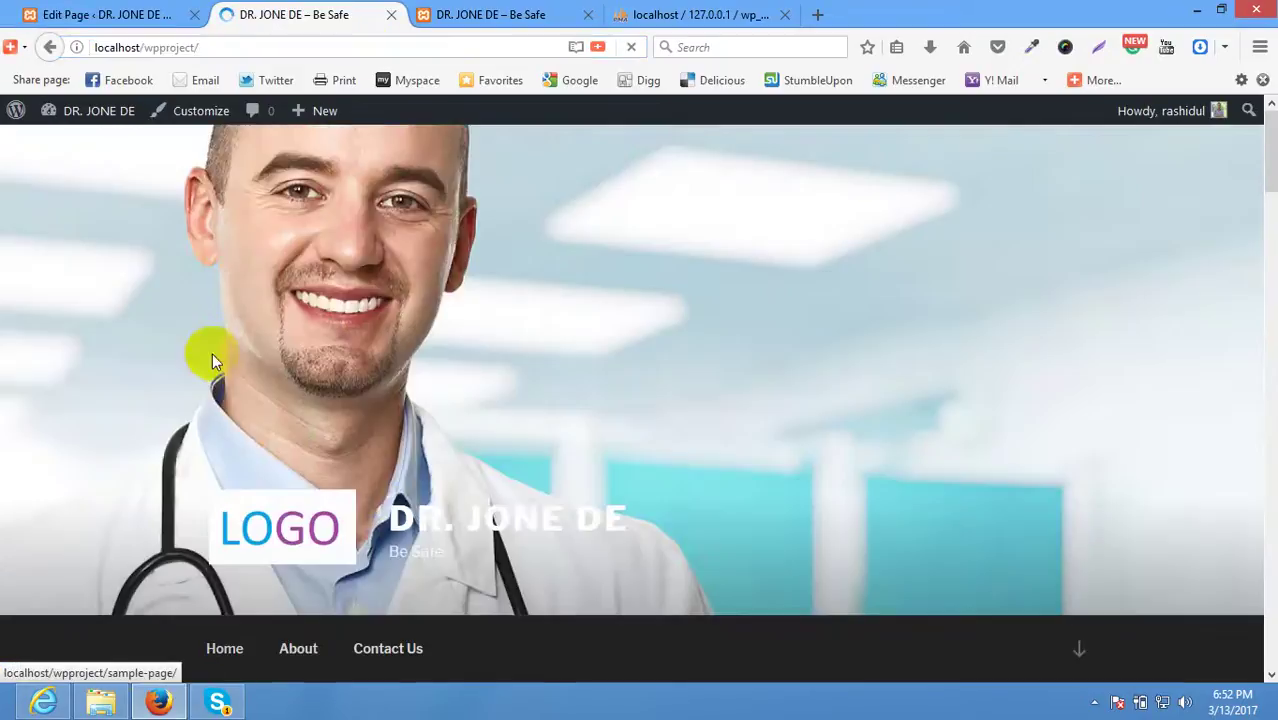
scroll(398, 520, "down", 5)
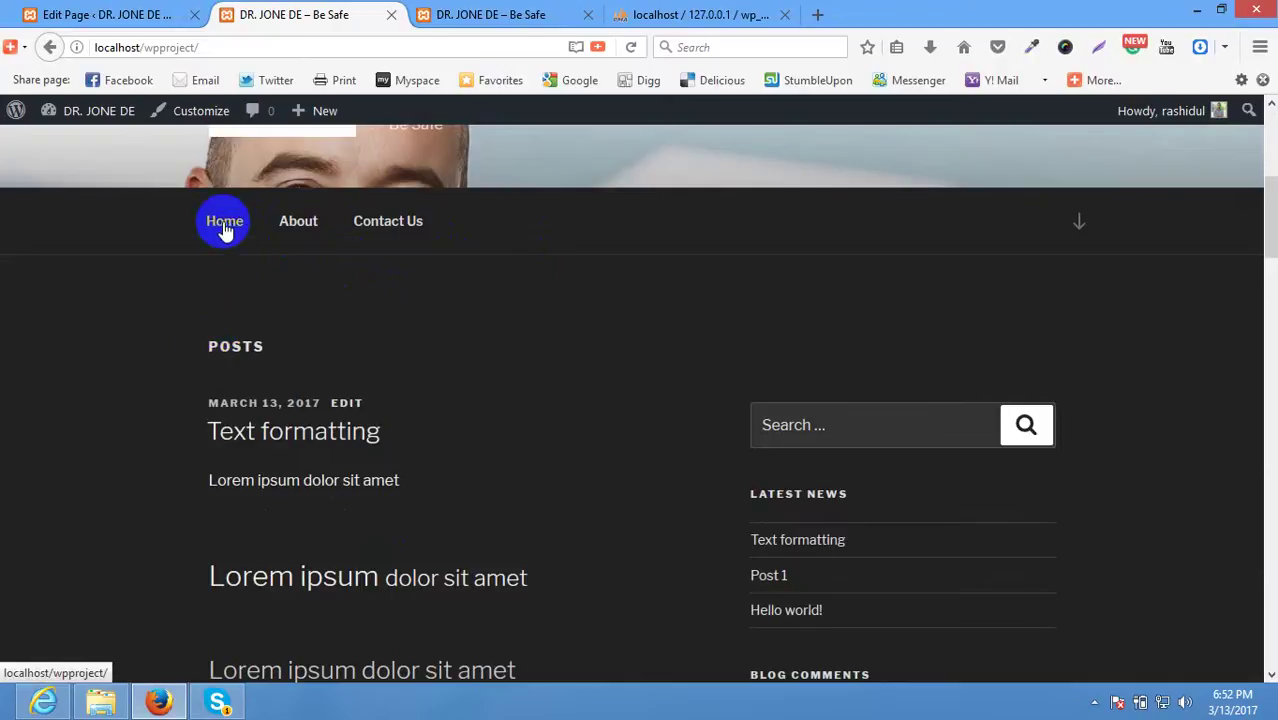
left_click(140, 14)
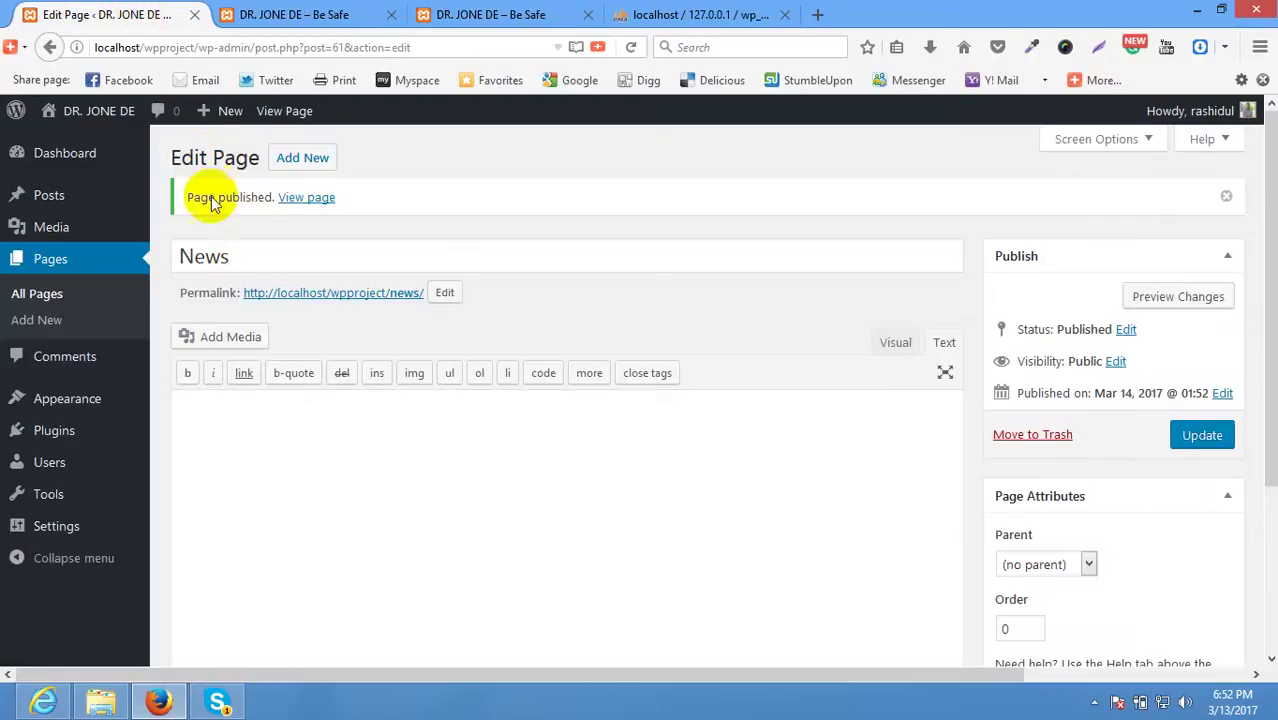
left_click(290, 14)
left_click(518, 532)
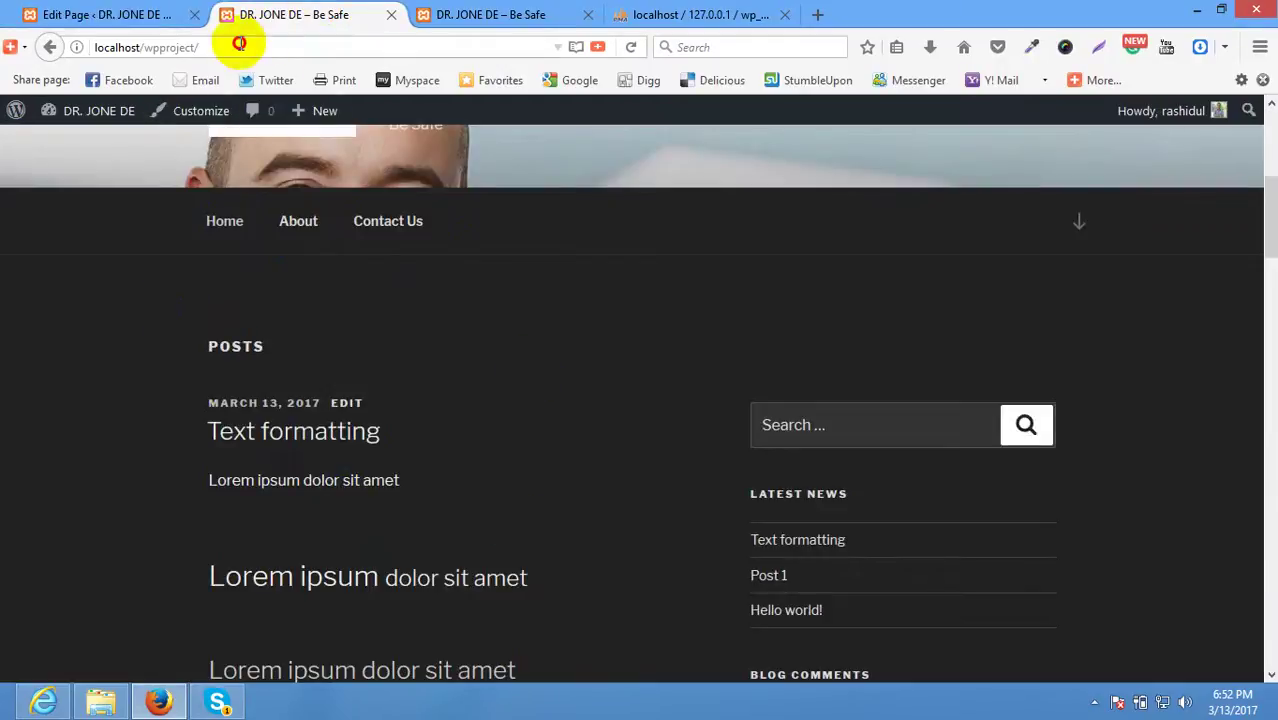
left_click(160, 47)
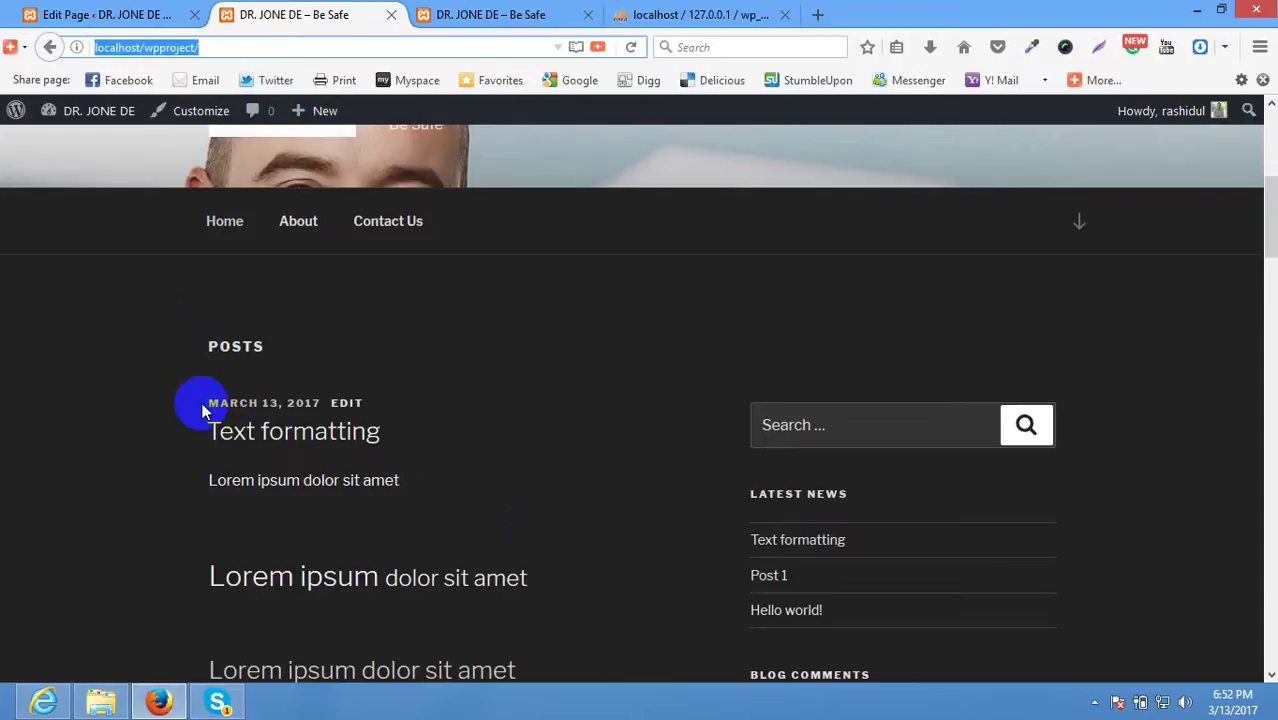
left_click(105, 12)
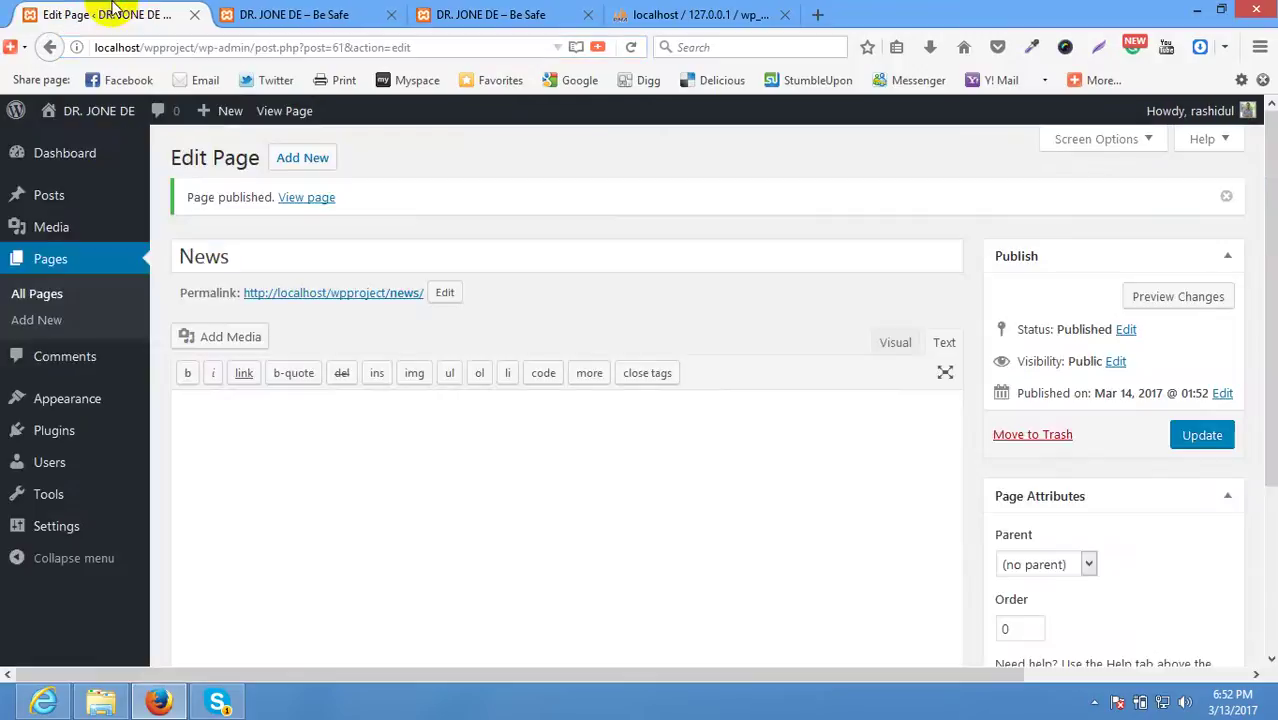
left_click(325, 10)
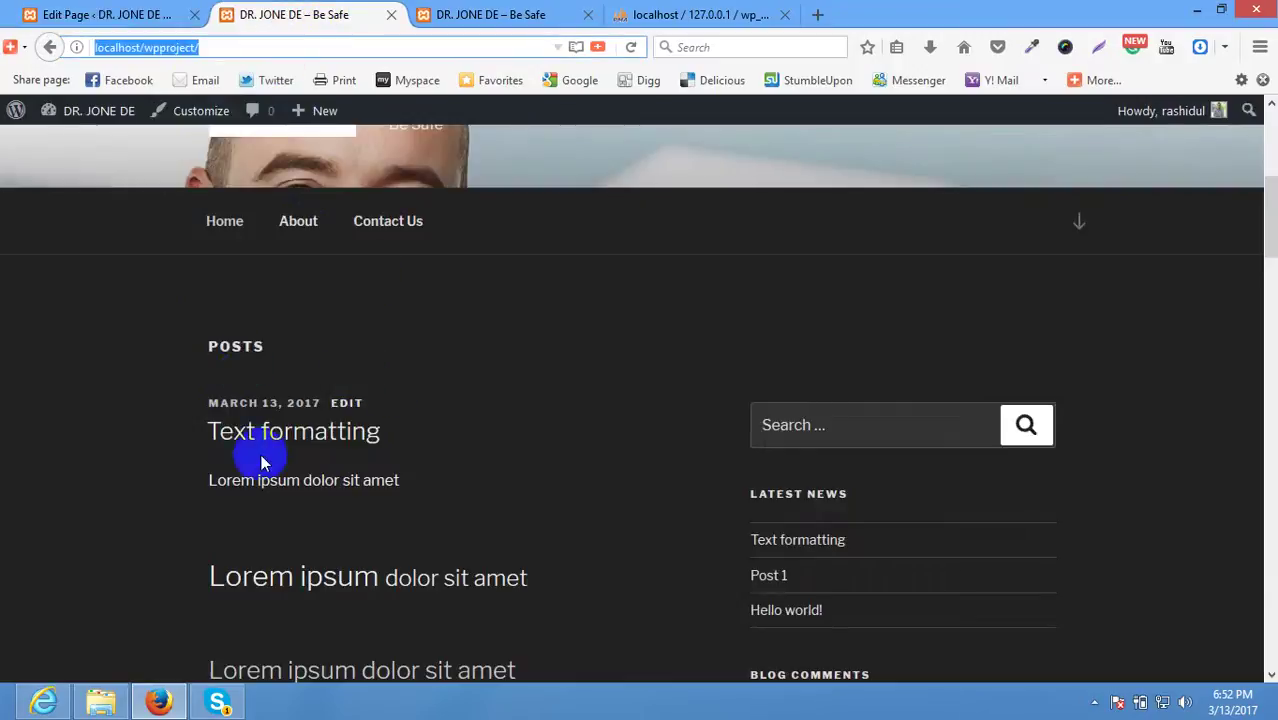
scroll(262, 462, "down", 5)
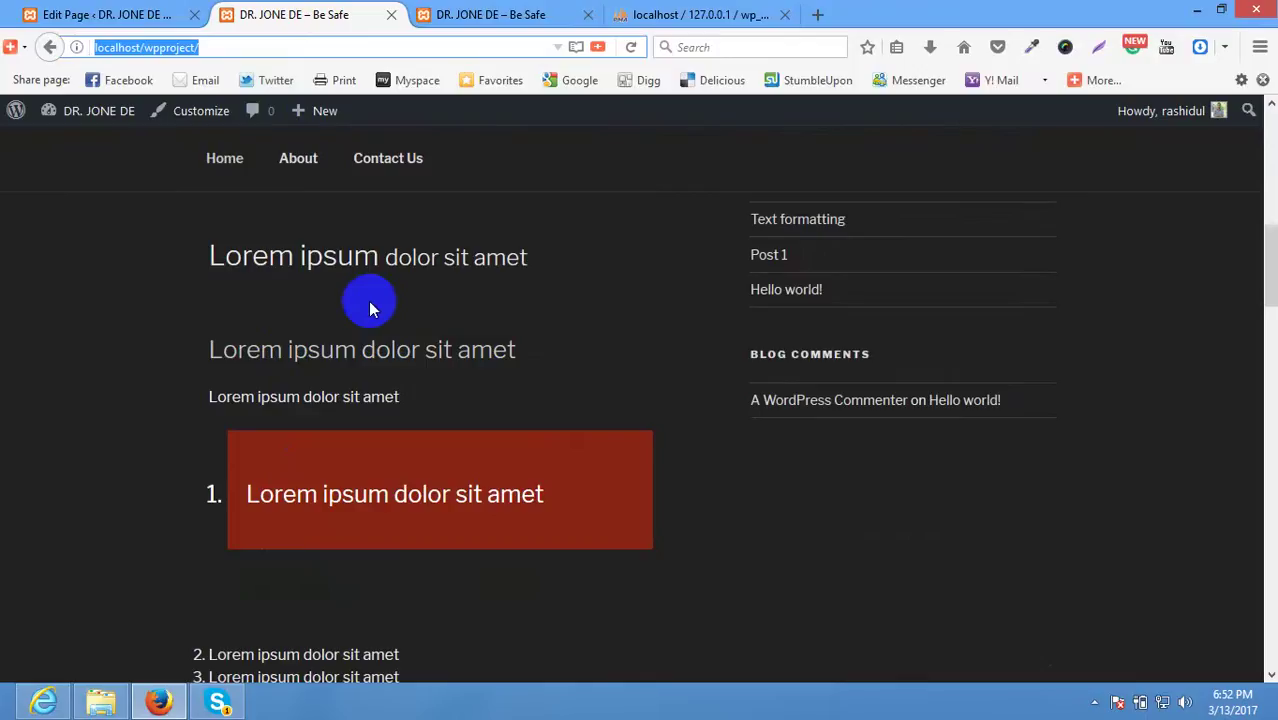
In the Reading settings, make the front page display a static page and choose Home as the front page.
left_click(100, 14)
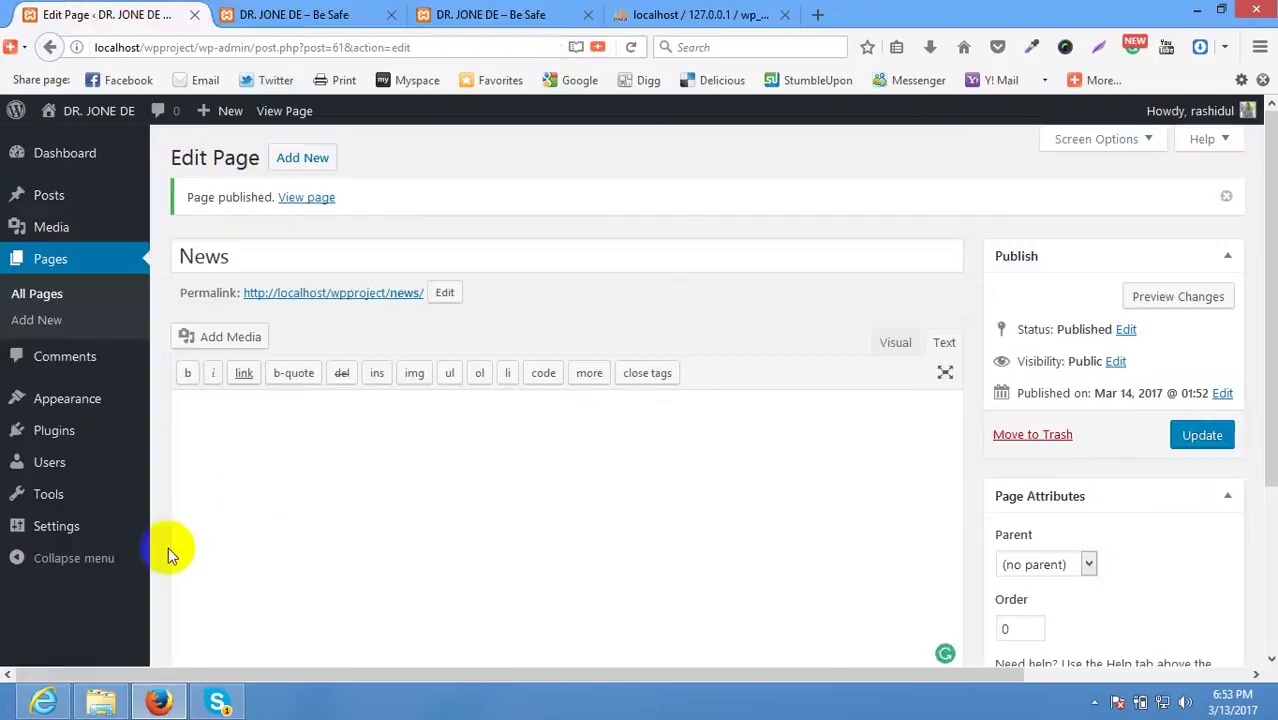
mouse_move(127, 546)
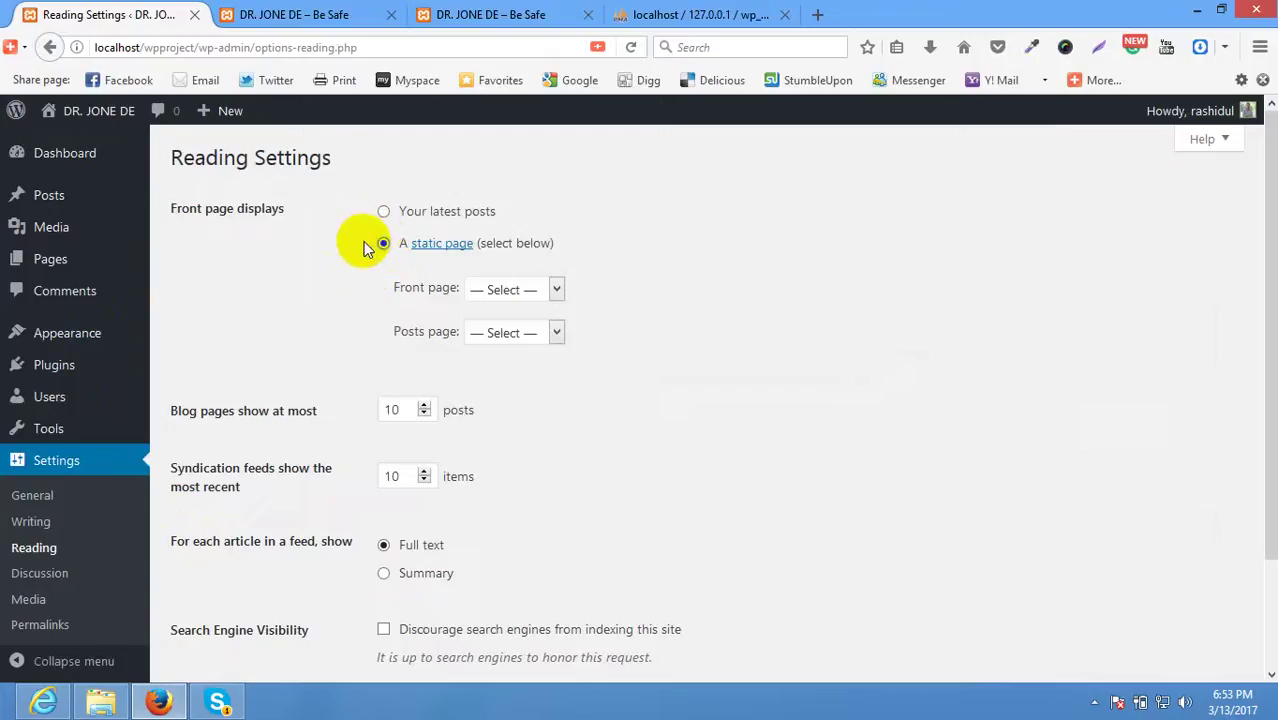
left_click_drag(396, 288, 452, 293)
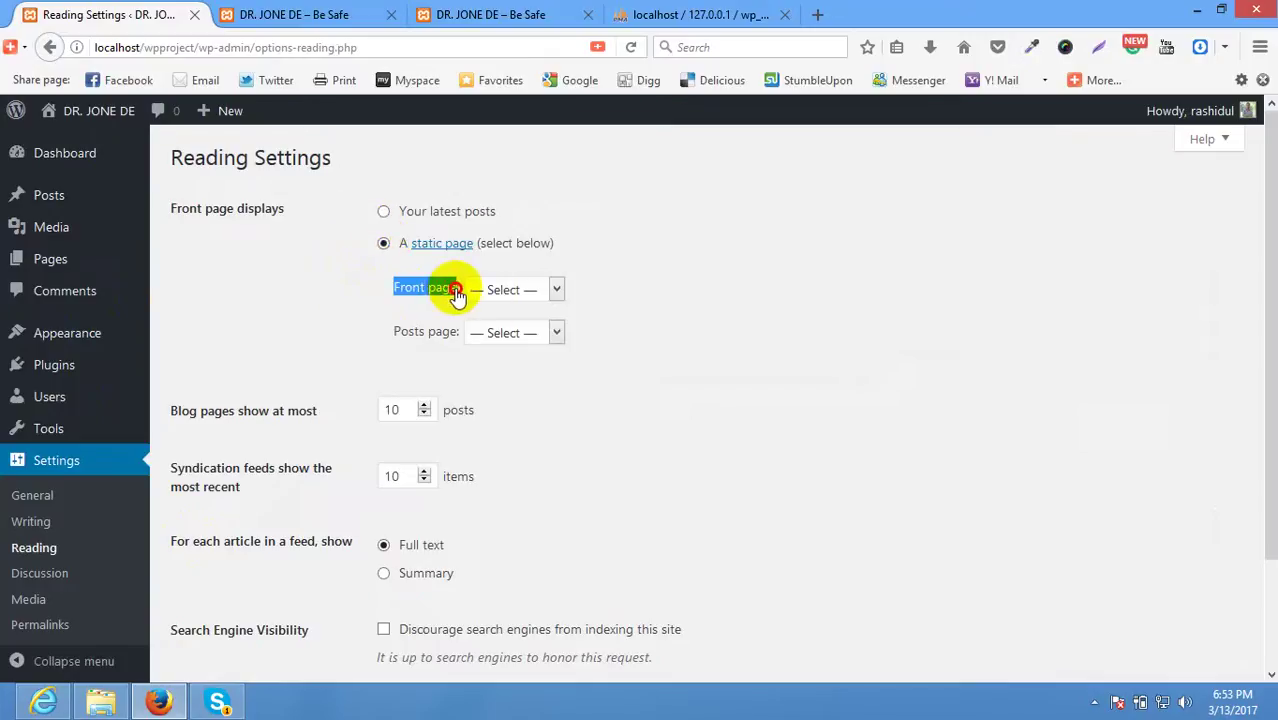
left_click(548, 289)
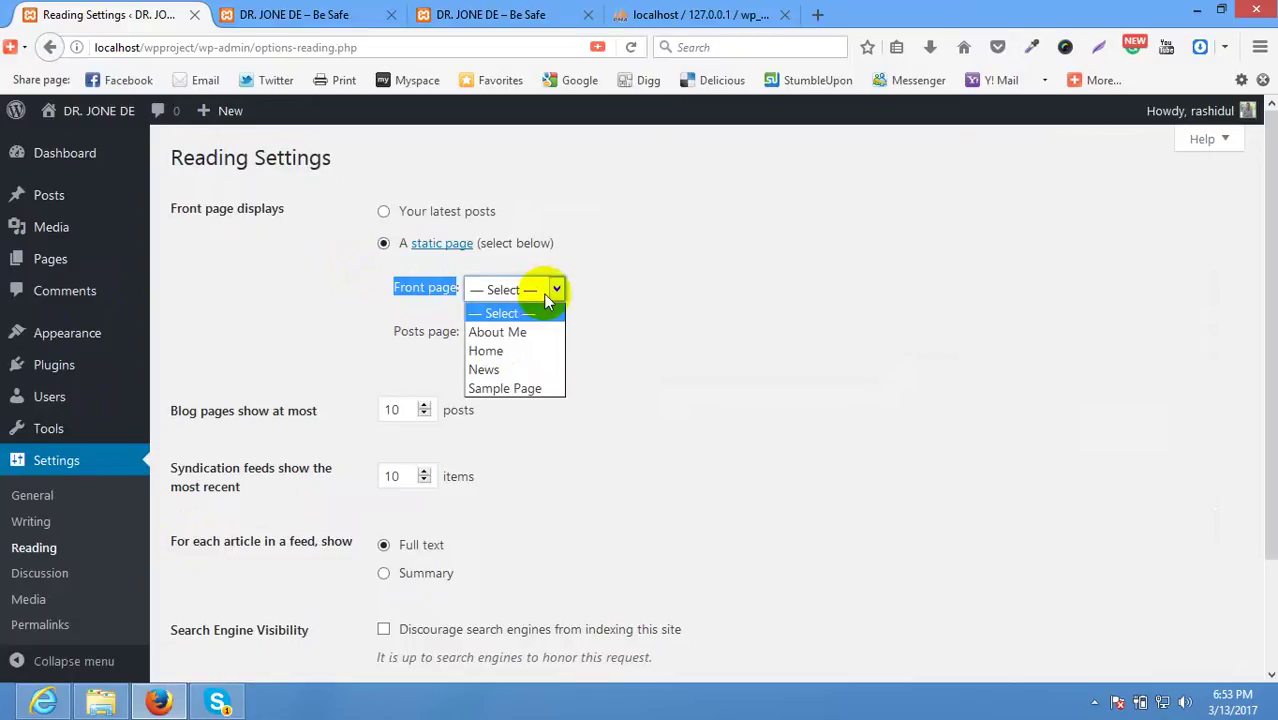
left_click(492, 351)
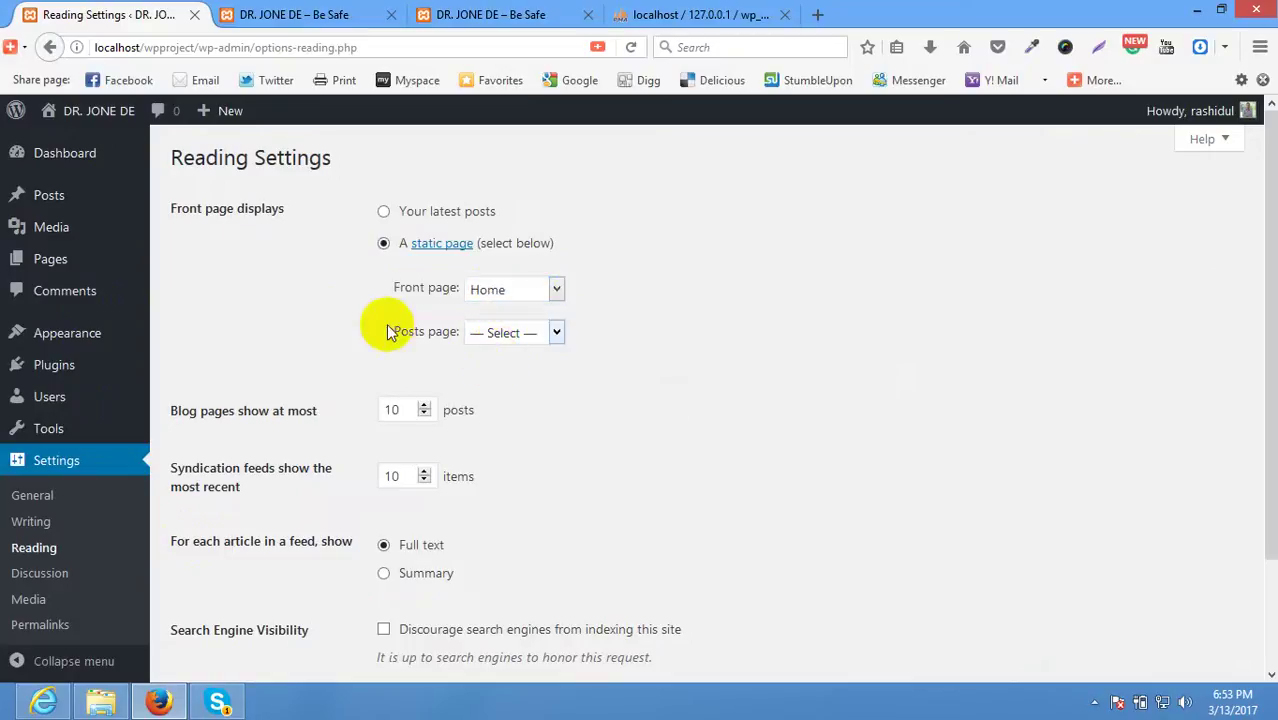
Reload the site's front page to check its posts listing, and return to the Reading settings.
left_click_drag(390, 332, 436, 332)
left_click(318, 14)
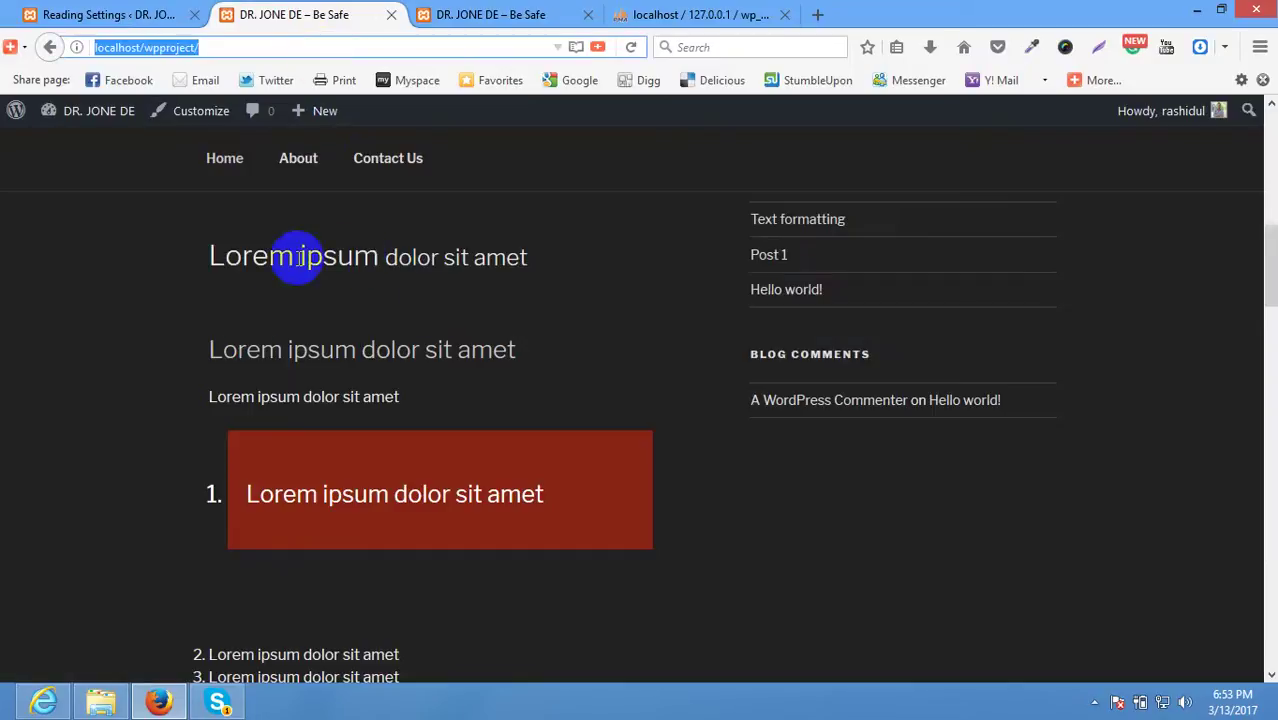
key("F5")
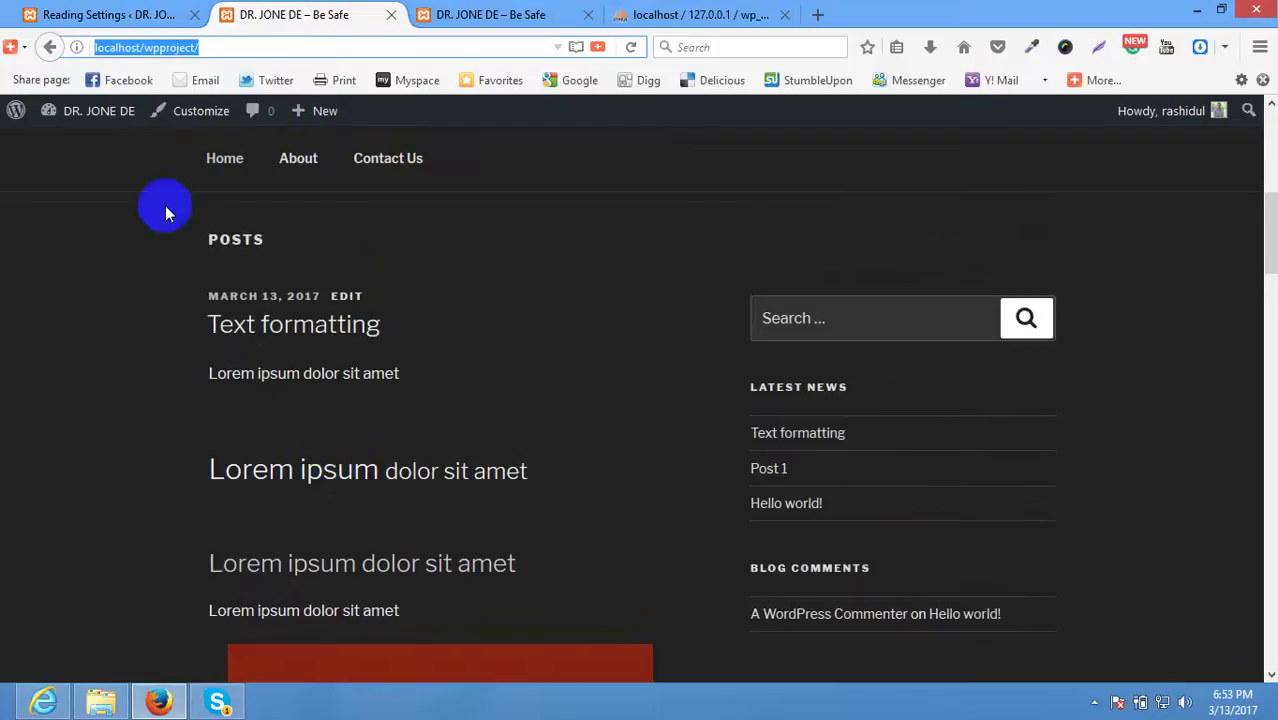
left_click(95, 14)
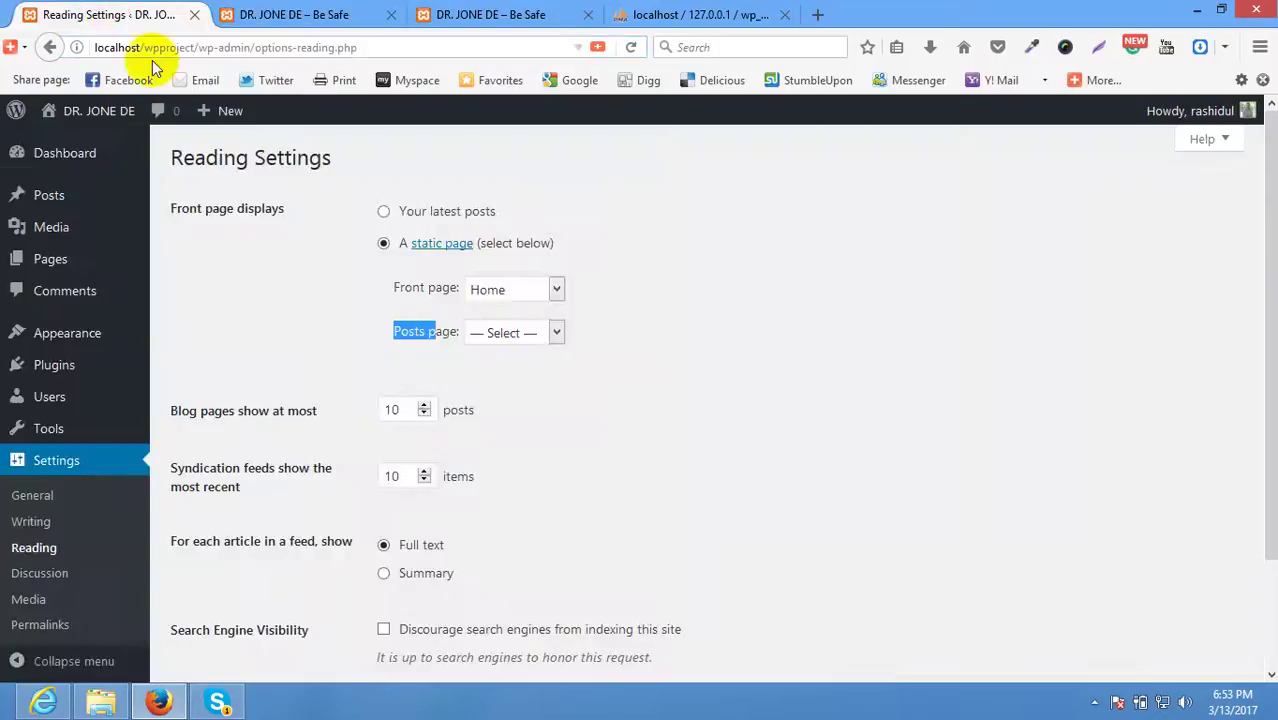
In the Reading settings, choose News as the posts page and save the changes.
left_click(532, 333)
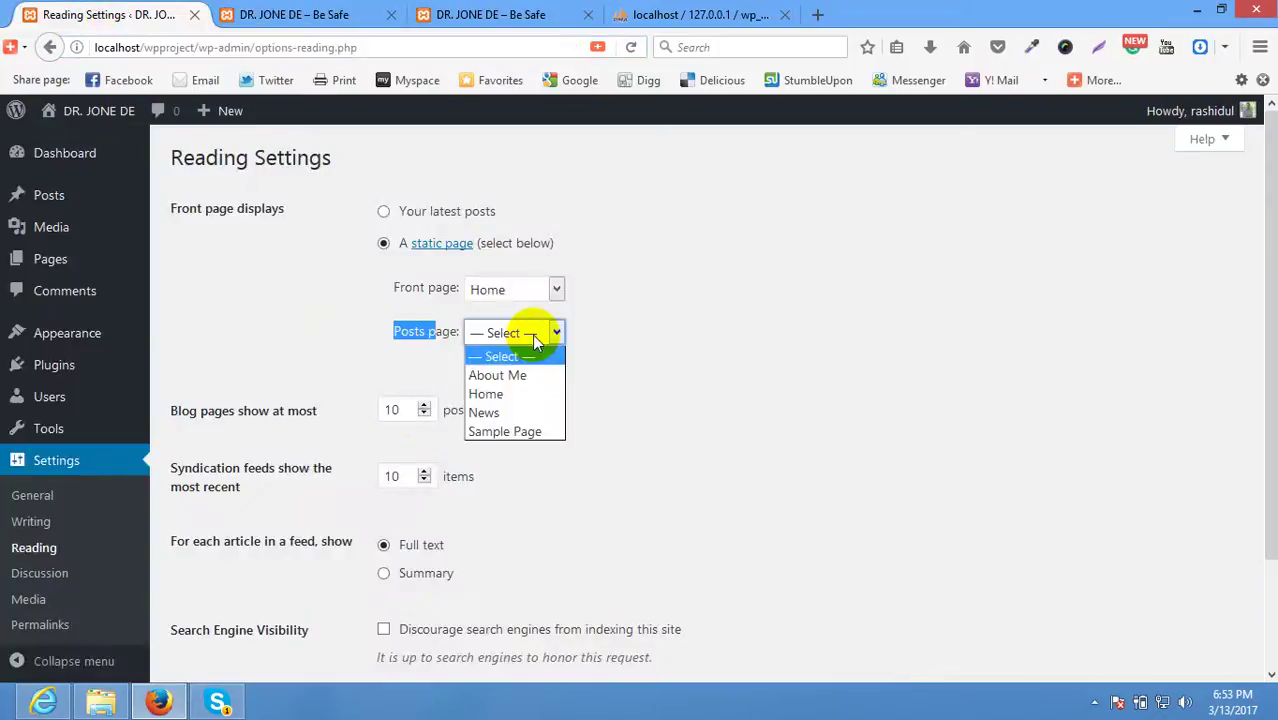
left_click(530, 412)
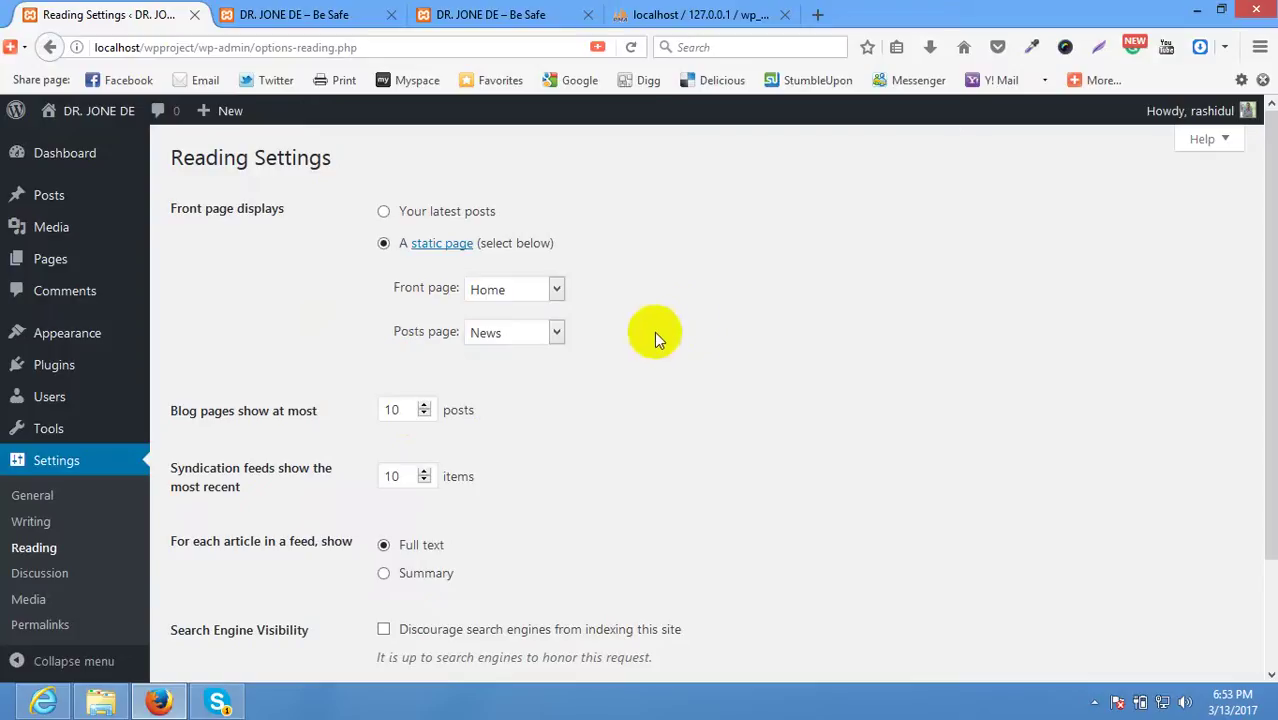
scroll(650, 333, "down", 3)
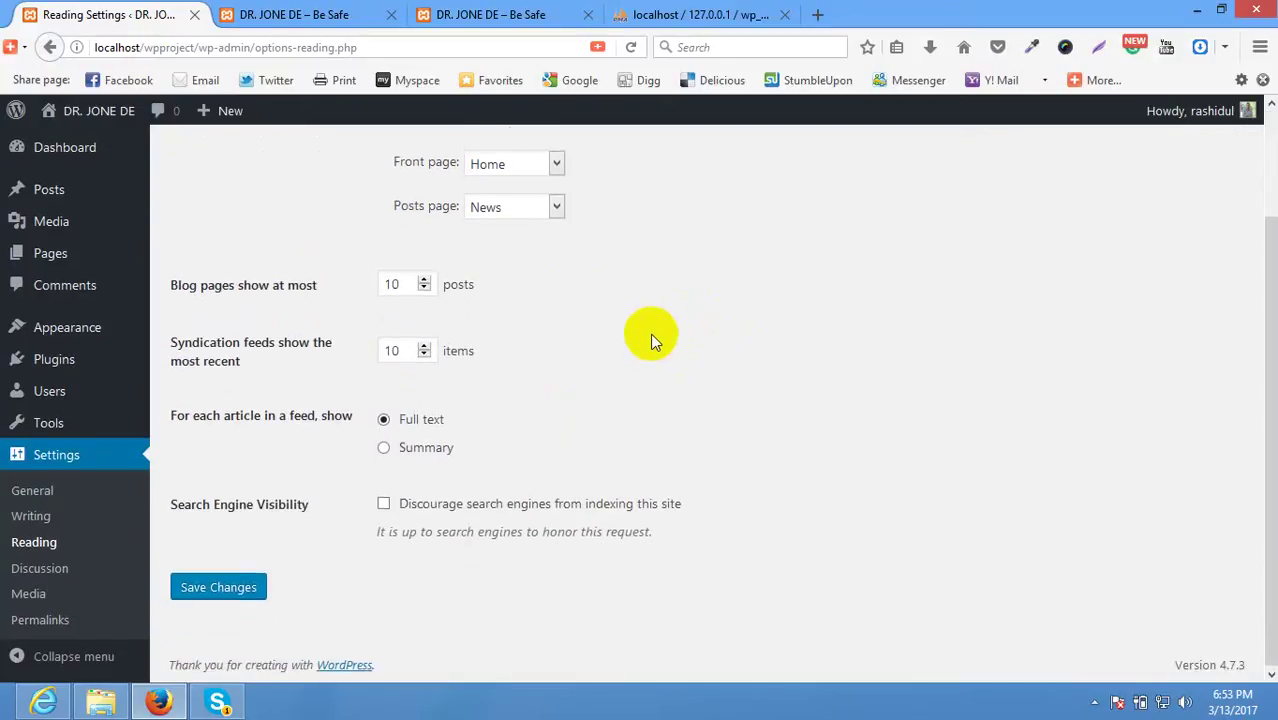
left_click(245, 586)
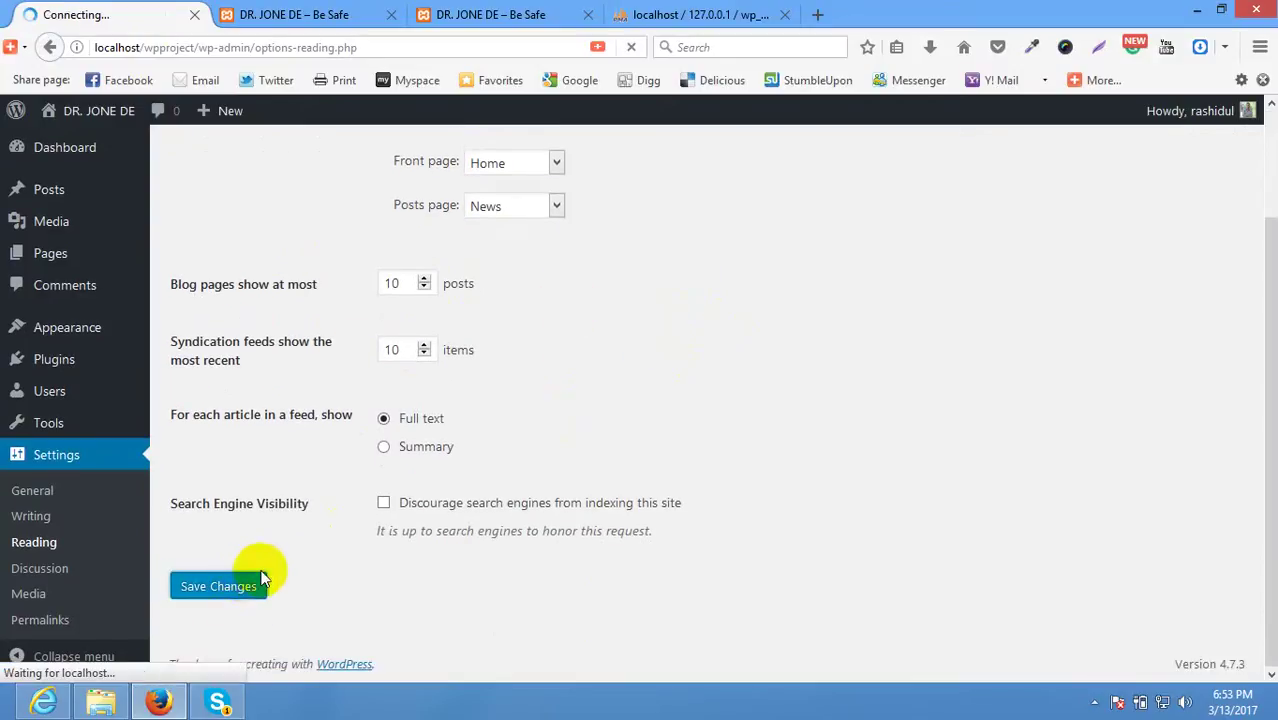
Reload the site's front page and examine its address and the content below the header.
left_click(325, 12)
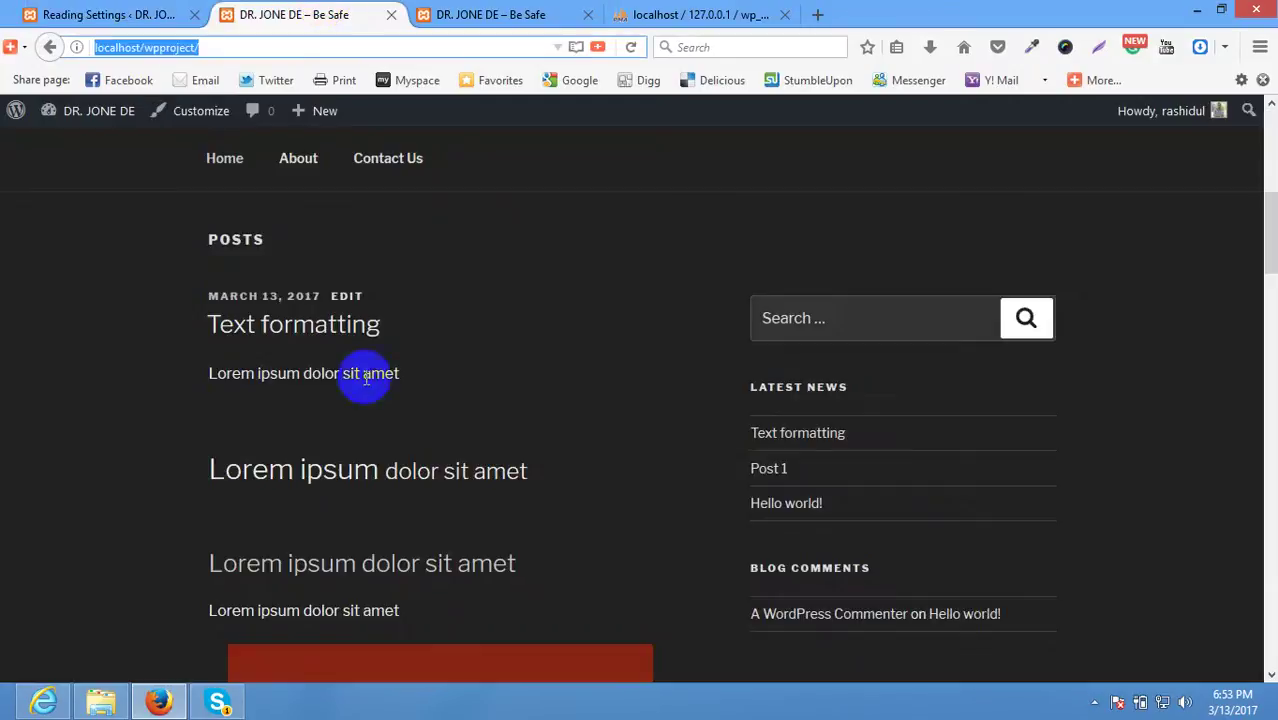
key("F5")
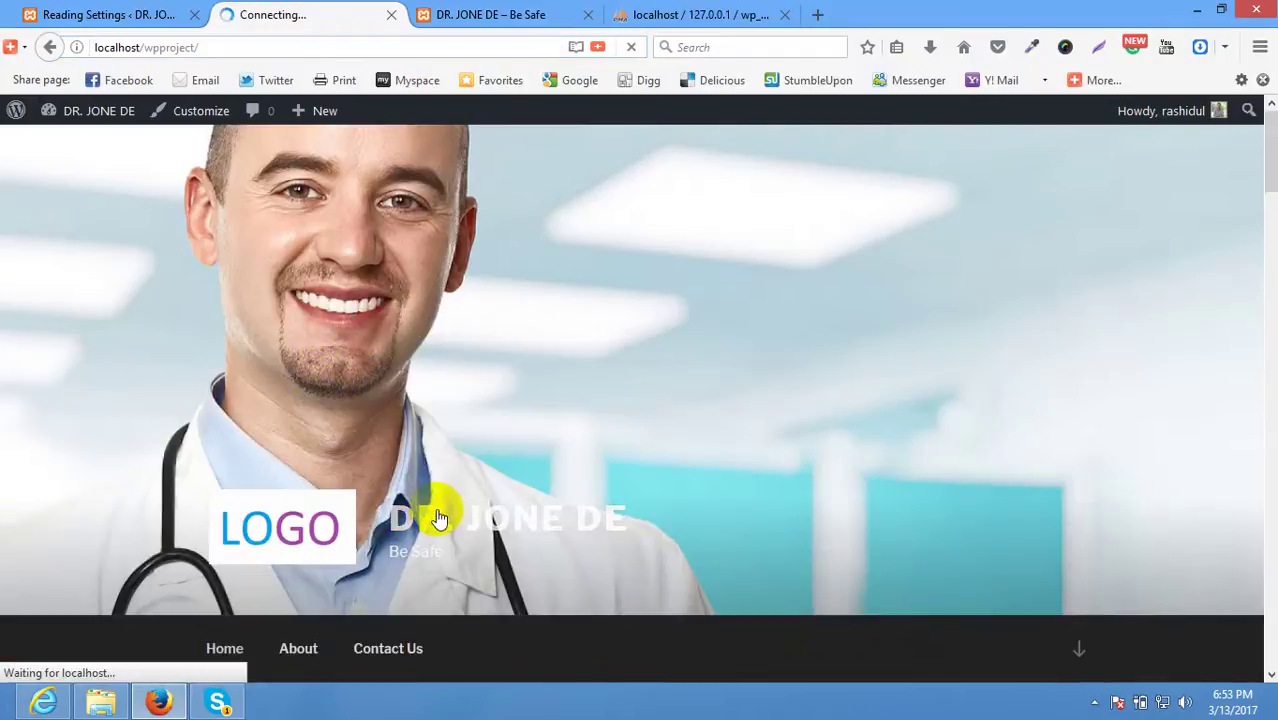
scroll(447, 490, "down", 5)
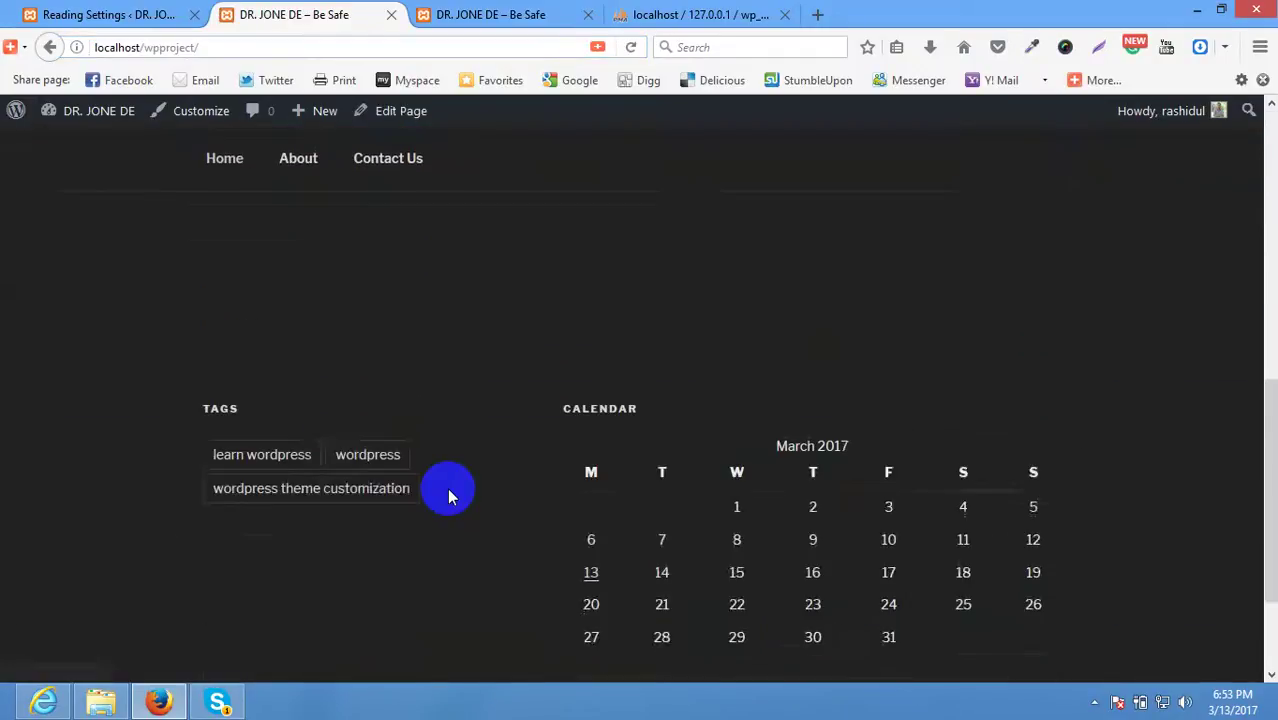
key("F5")
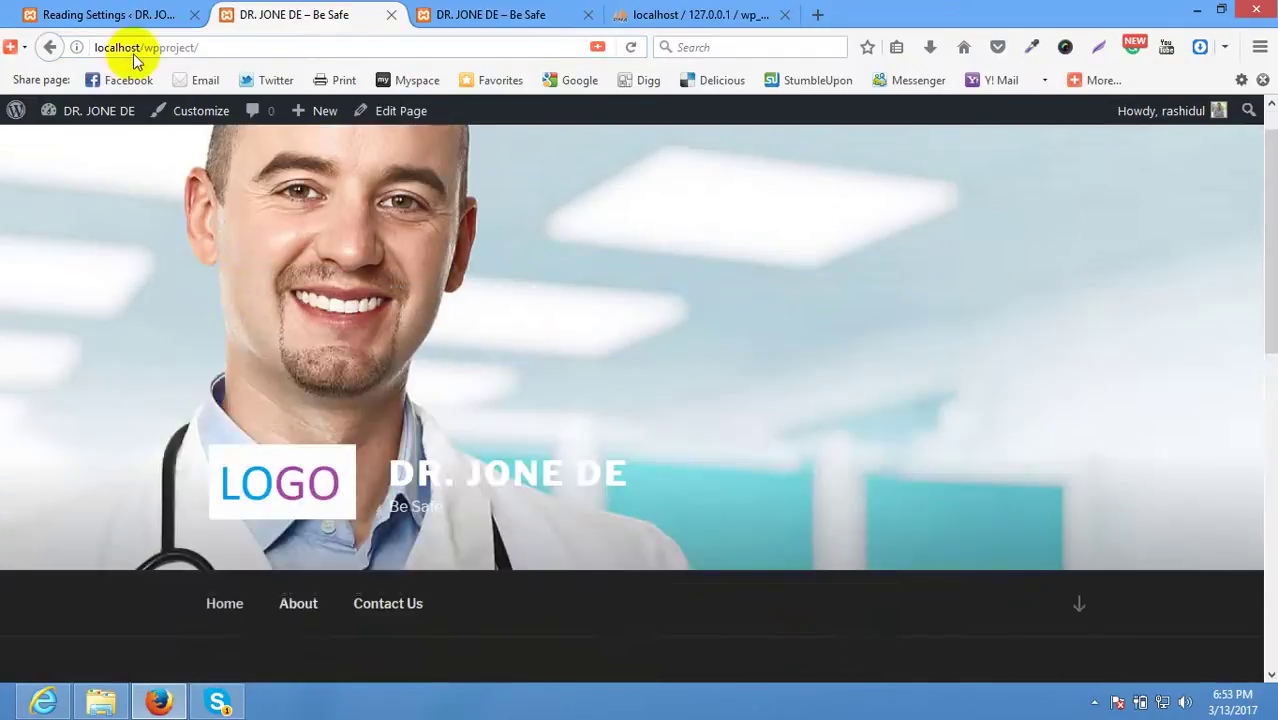
left_click(209, 48)
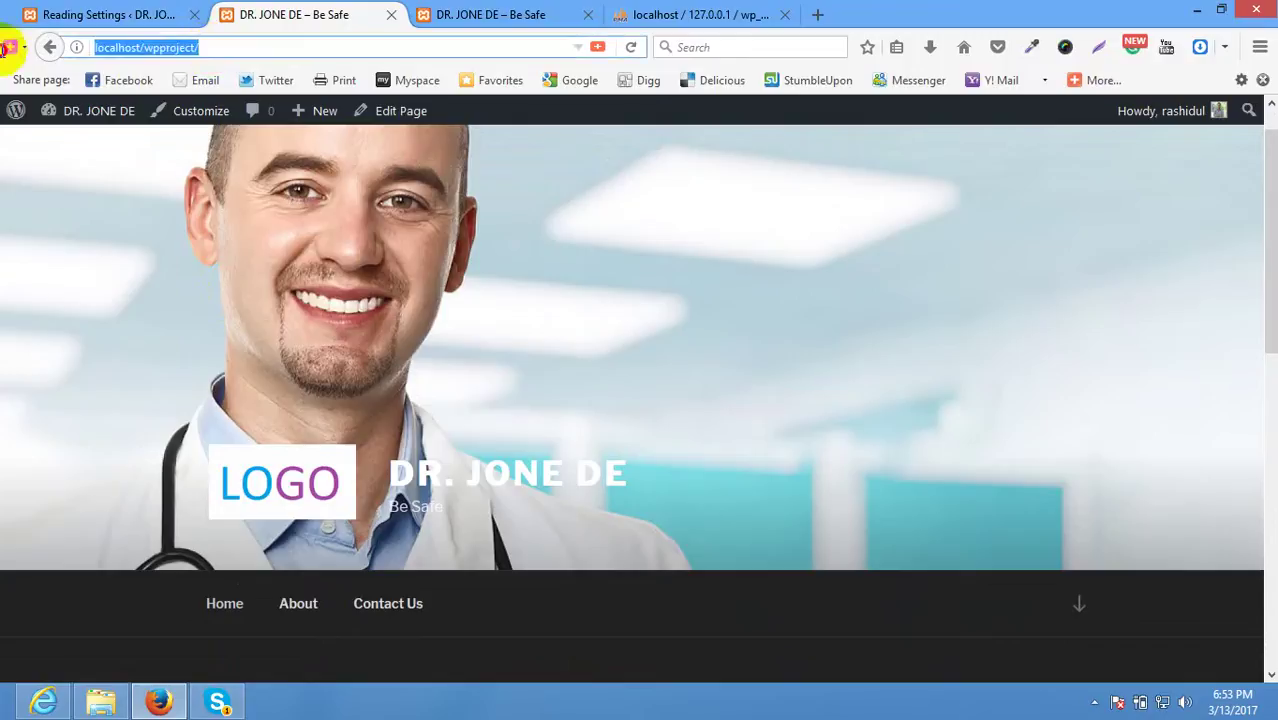
left_click(151, 390)
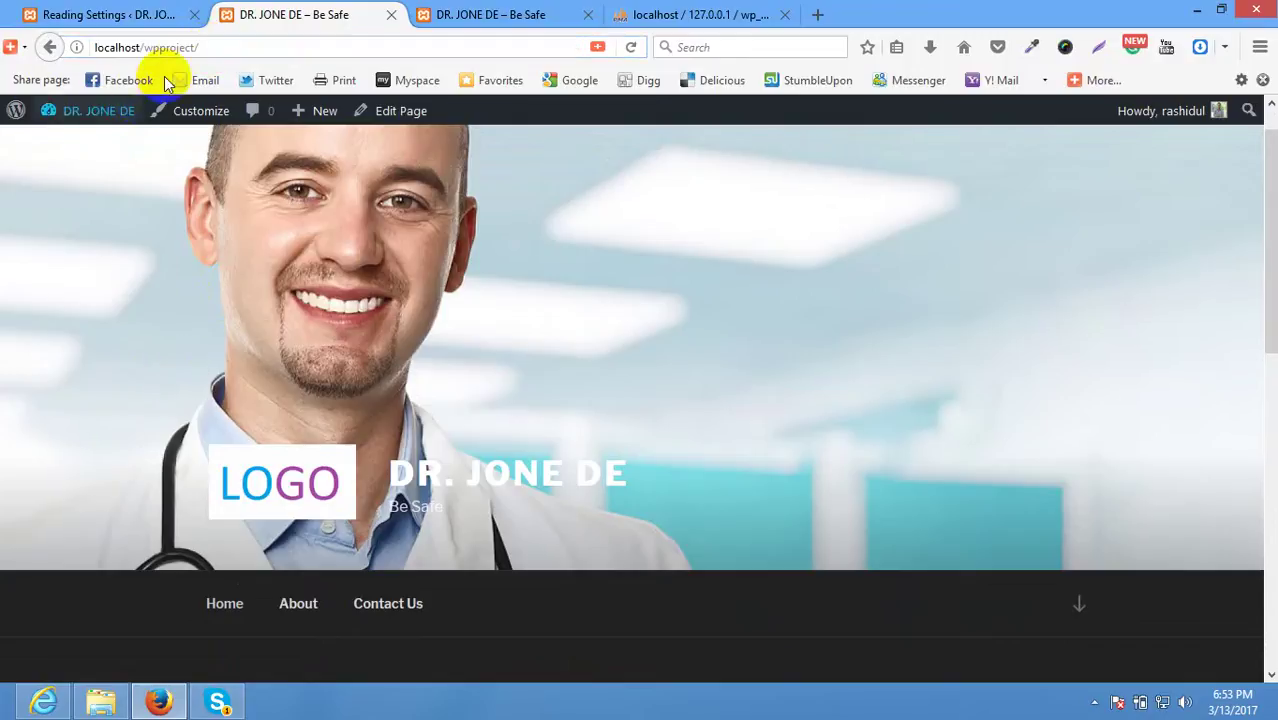
scroll(240, 337, "down", 5)
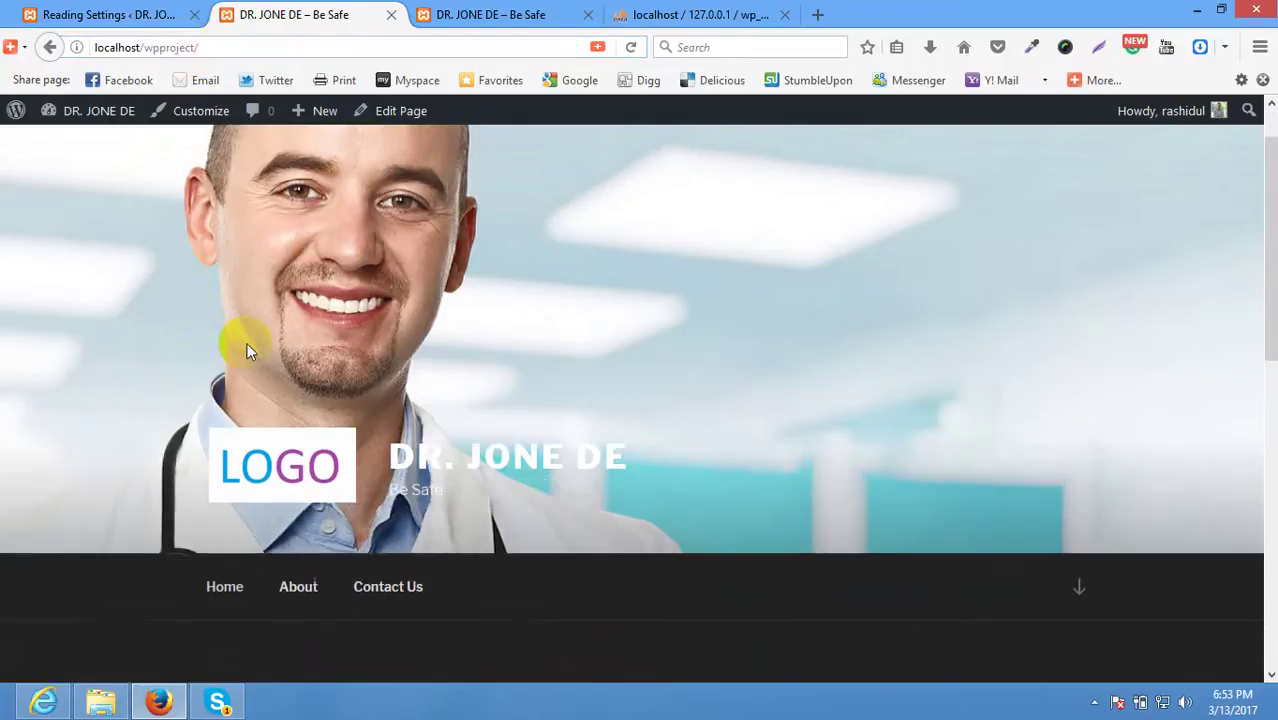
scroll(272, 333, "up", 2)
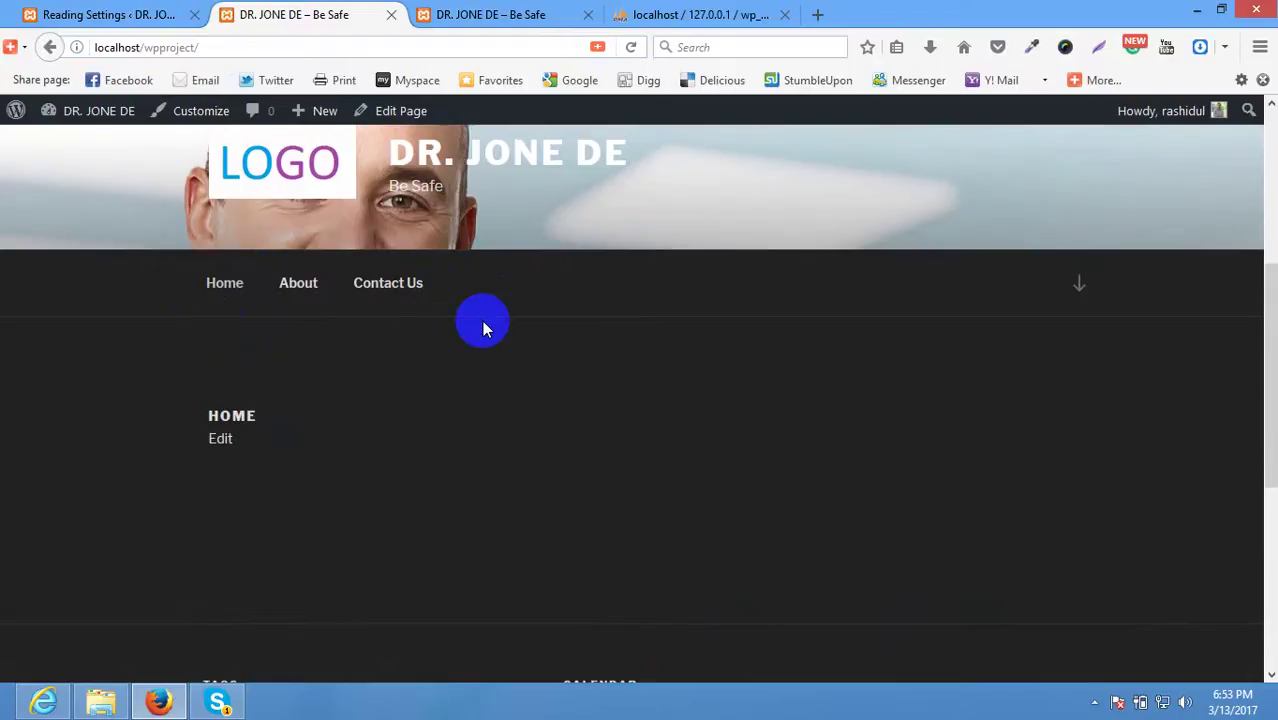
Return to the WordPress admin and add the News page to the main menu in the menu editor.
left_click(142, 14)
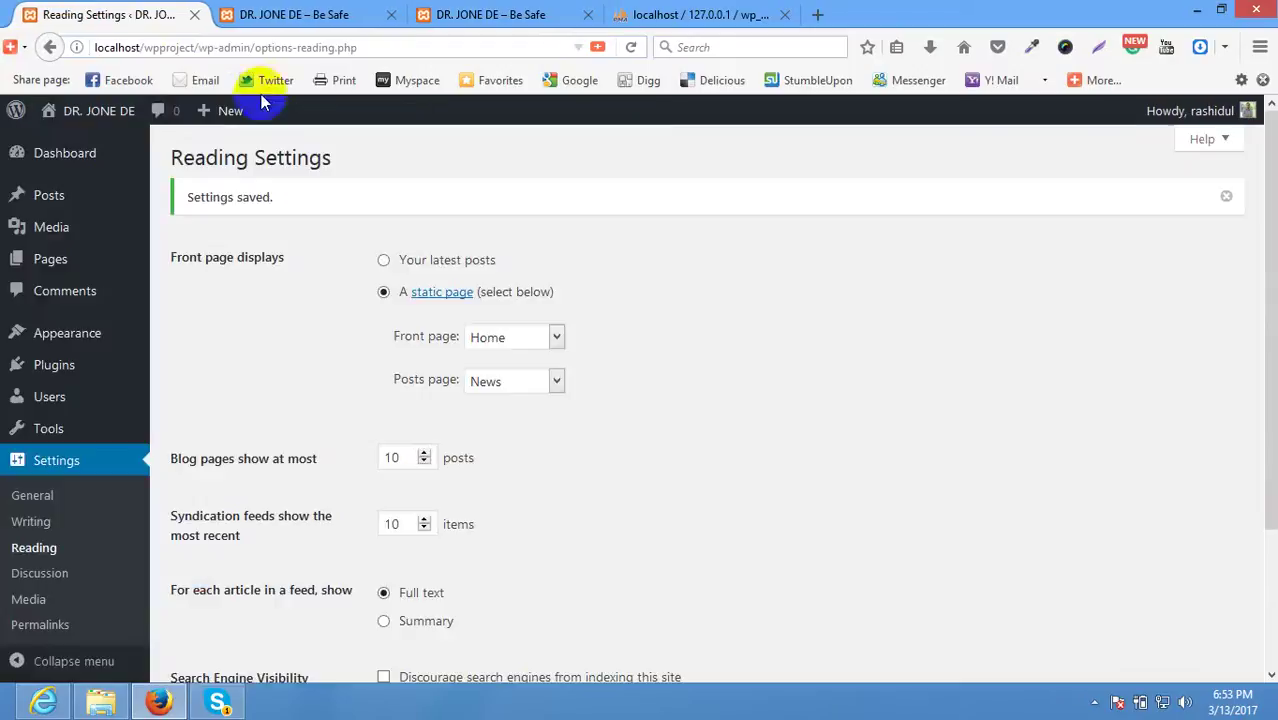
left_click(1094, 702)
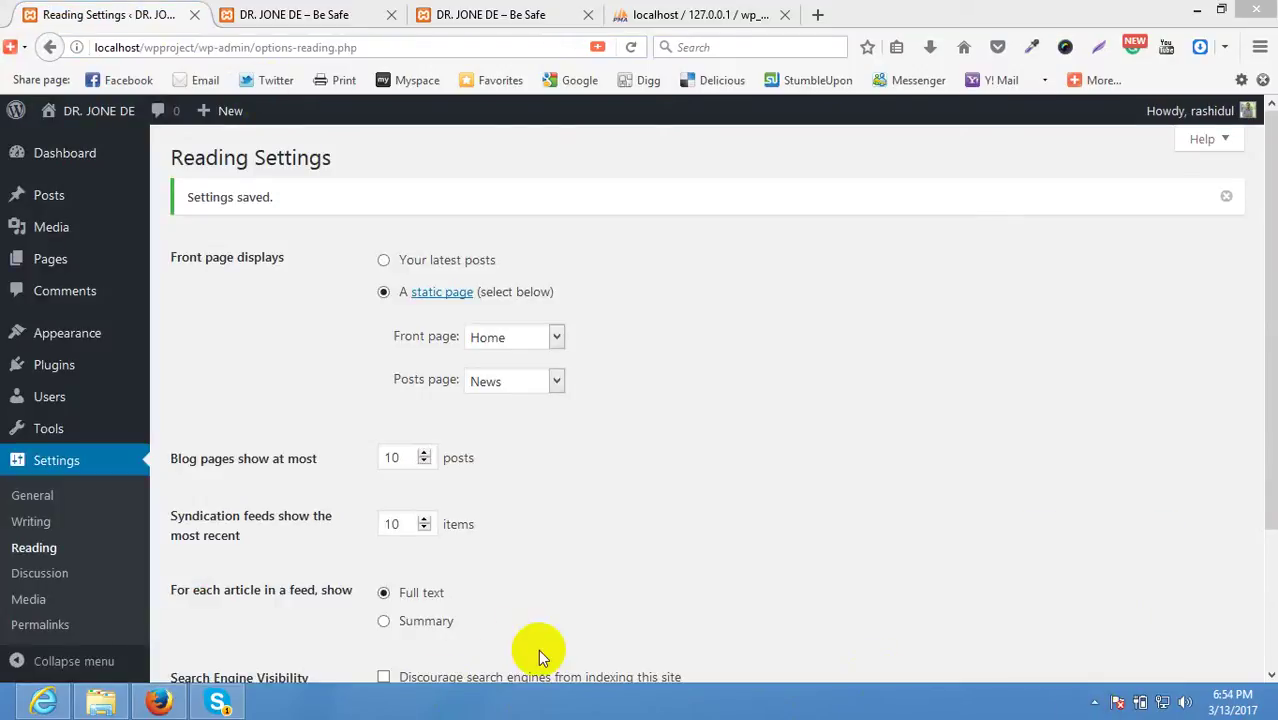
mouse_move(80, 330)
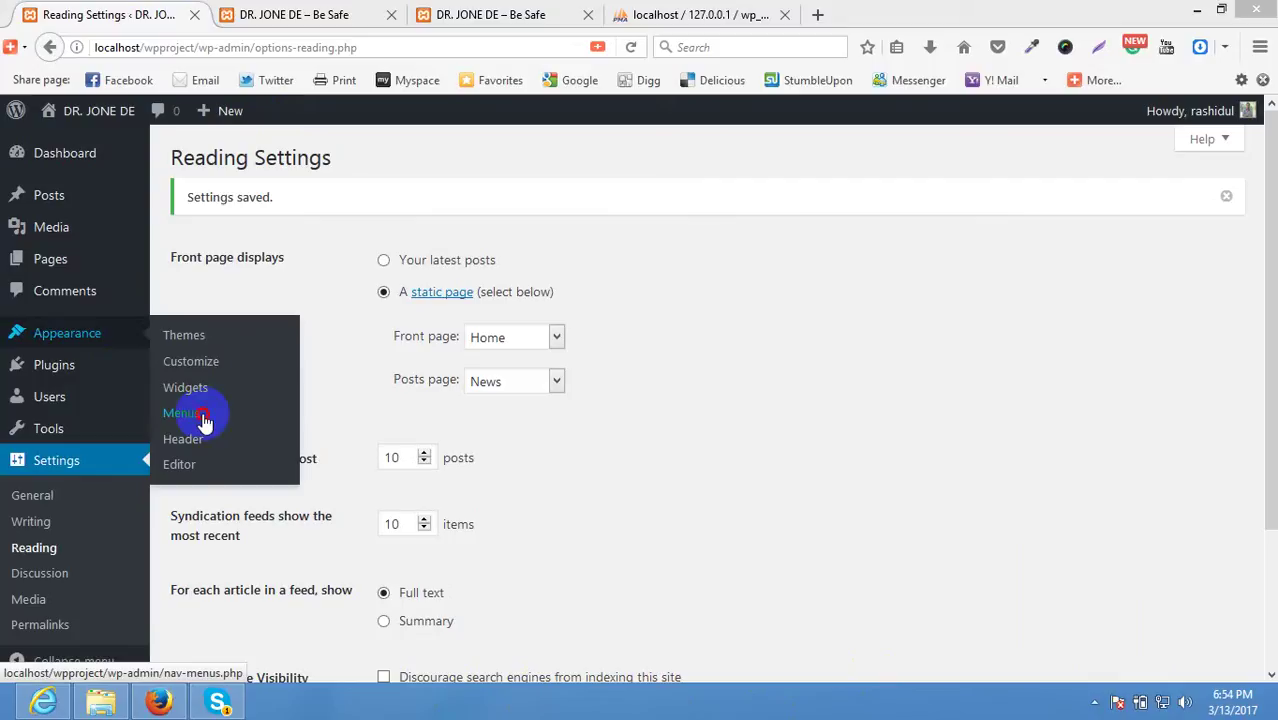
left_click(202, 416)
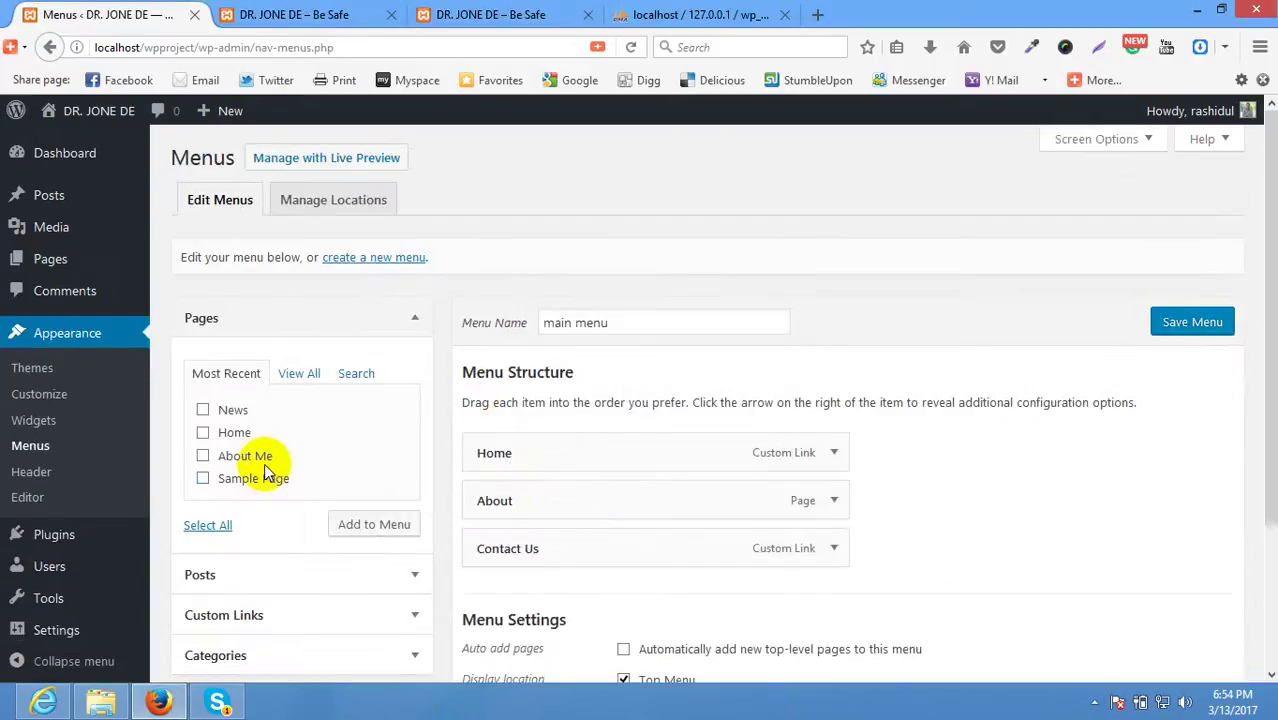
scroll(265, 470, "down", 2)
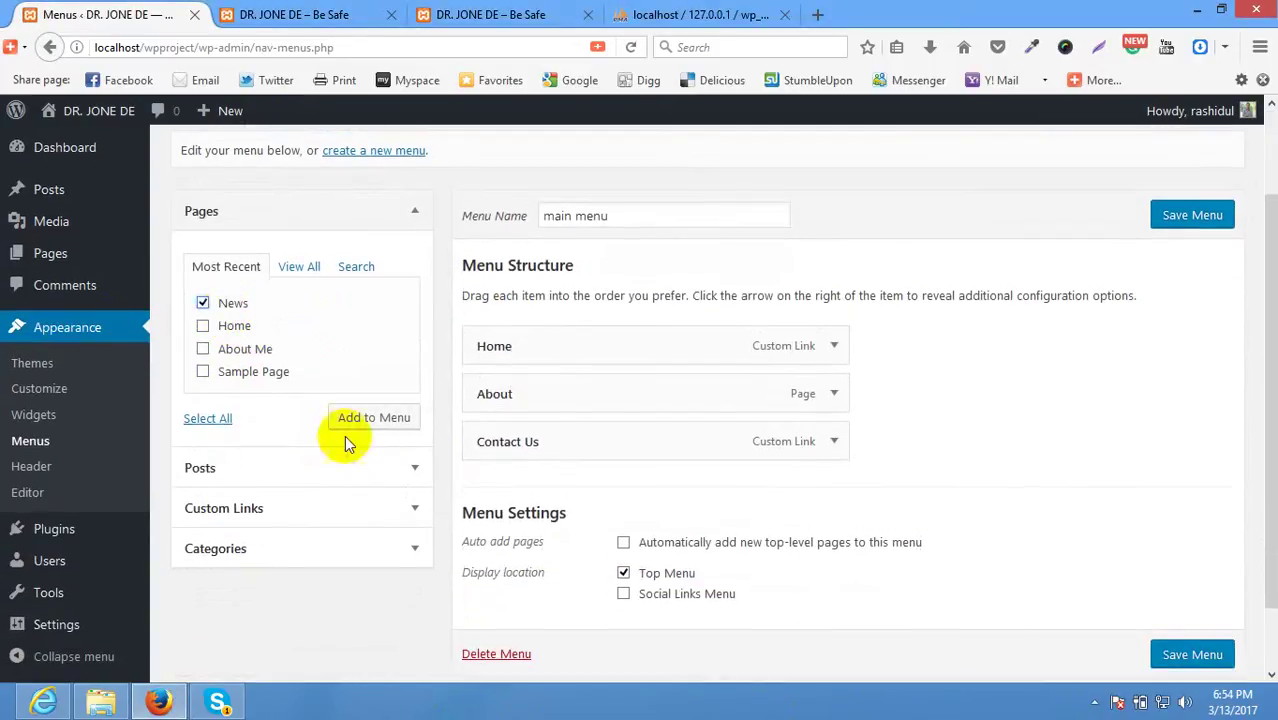
left_click(375, 420)
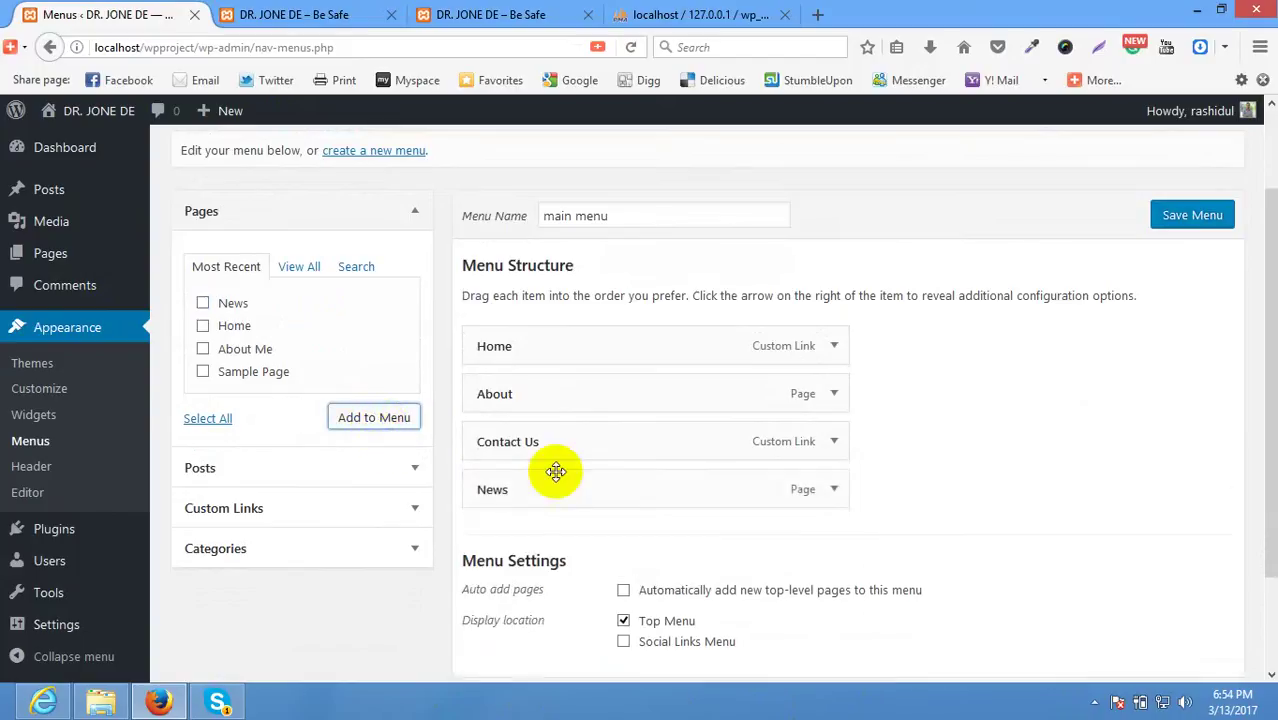
Inspect the URL of the Home custom link in the menu structure, leaving its details collapsed again.
left_click(838, 346)
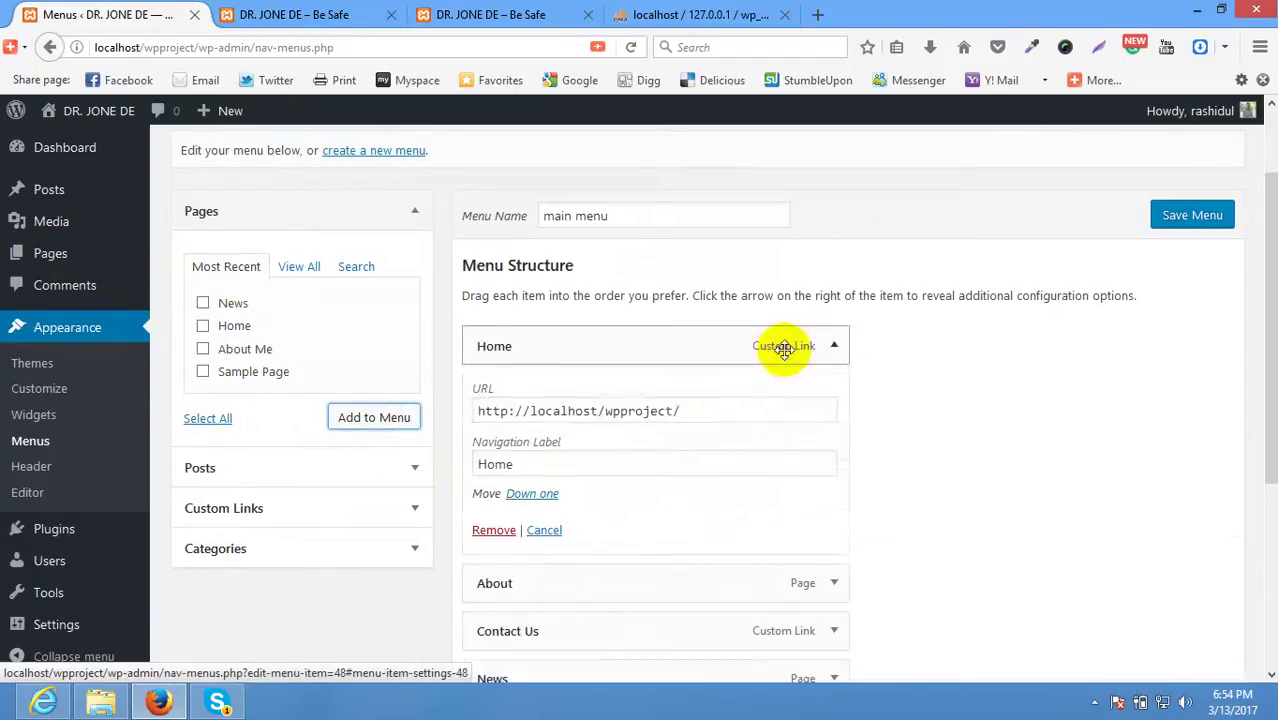
left_click_drag(696, 409, 399, 394)
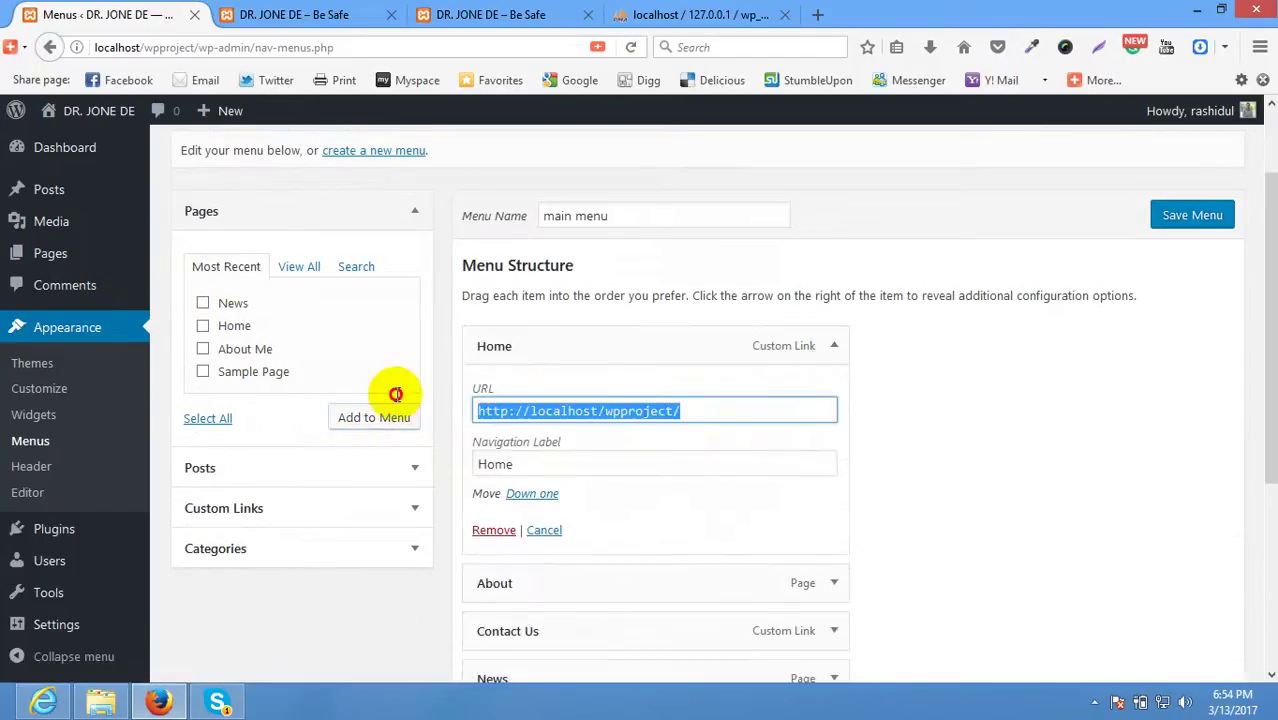
left_click(834, 346)
Save the main menu with the added News item.
scroll(952, 463, "down", 2)
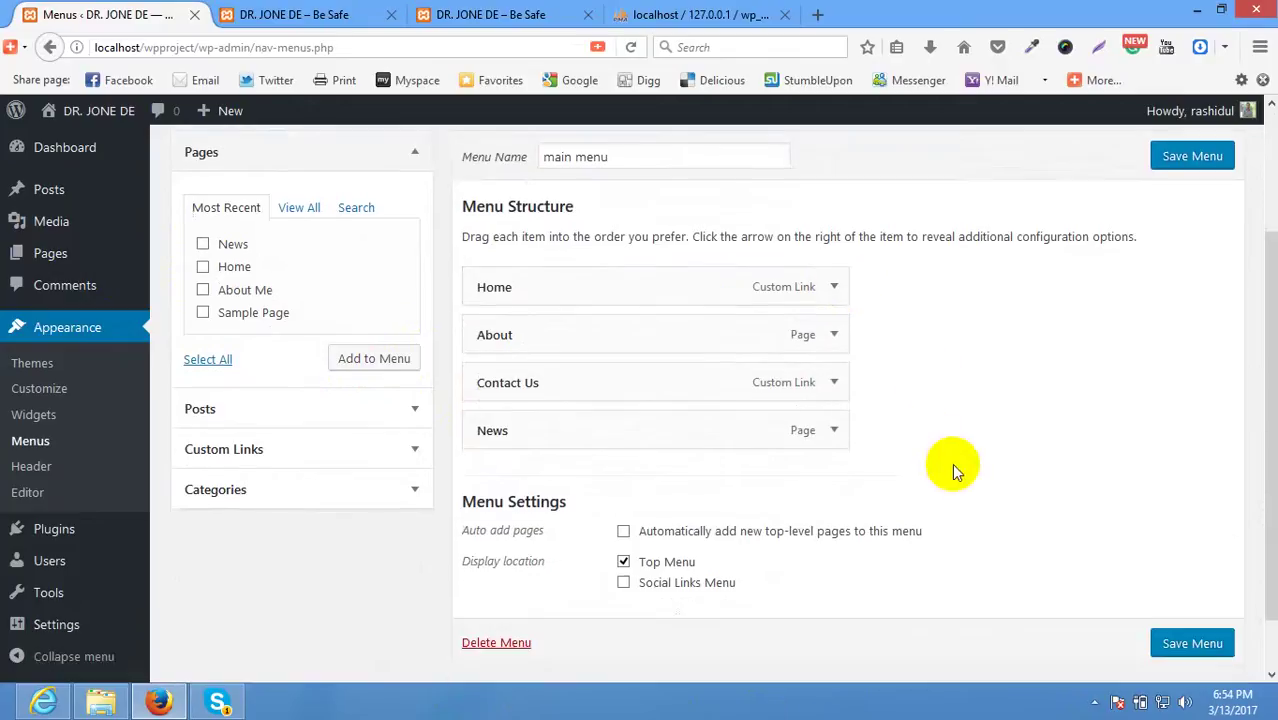
left_click(1215, 580)
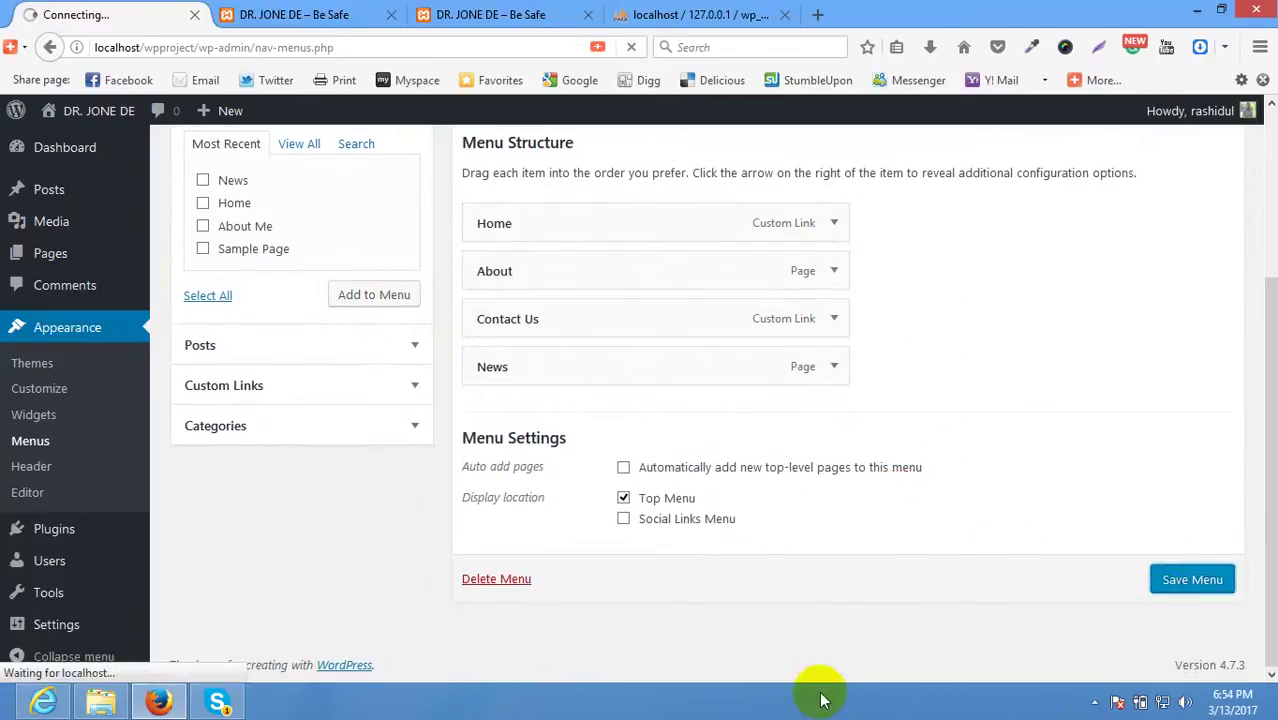
left_click(1094, 702)
left_click(1079, 612)
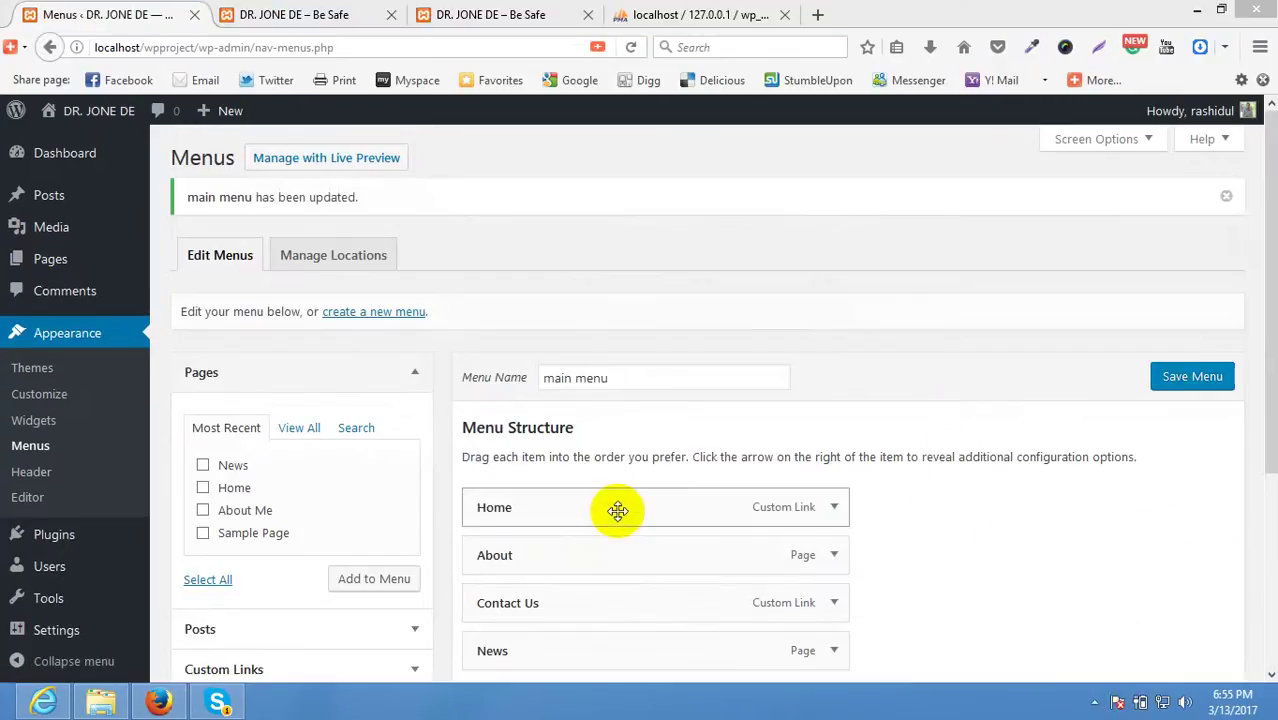
left_click(1190, 376)
Reload the site's front page, check the posts on the News page, and return to Home to examine its content.
left_click(405, 10)
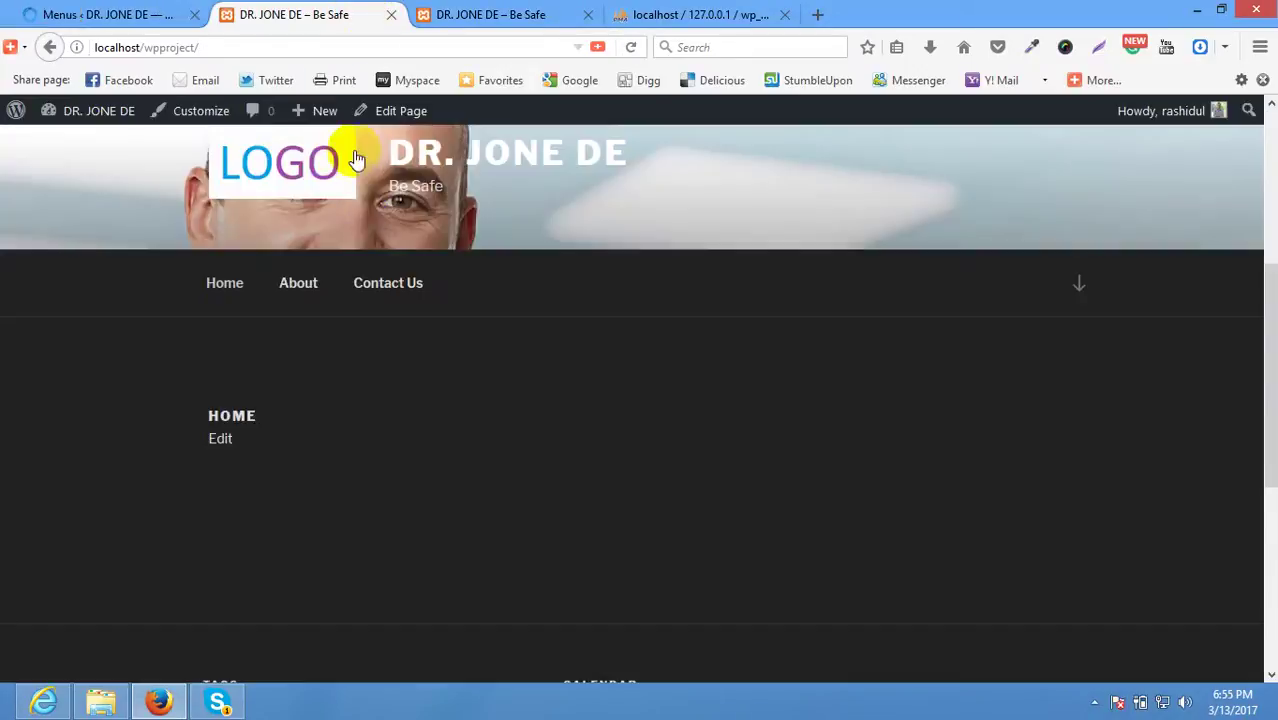
left_click(300, 165)
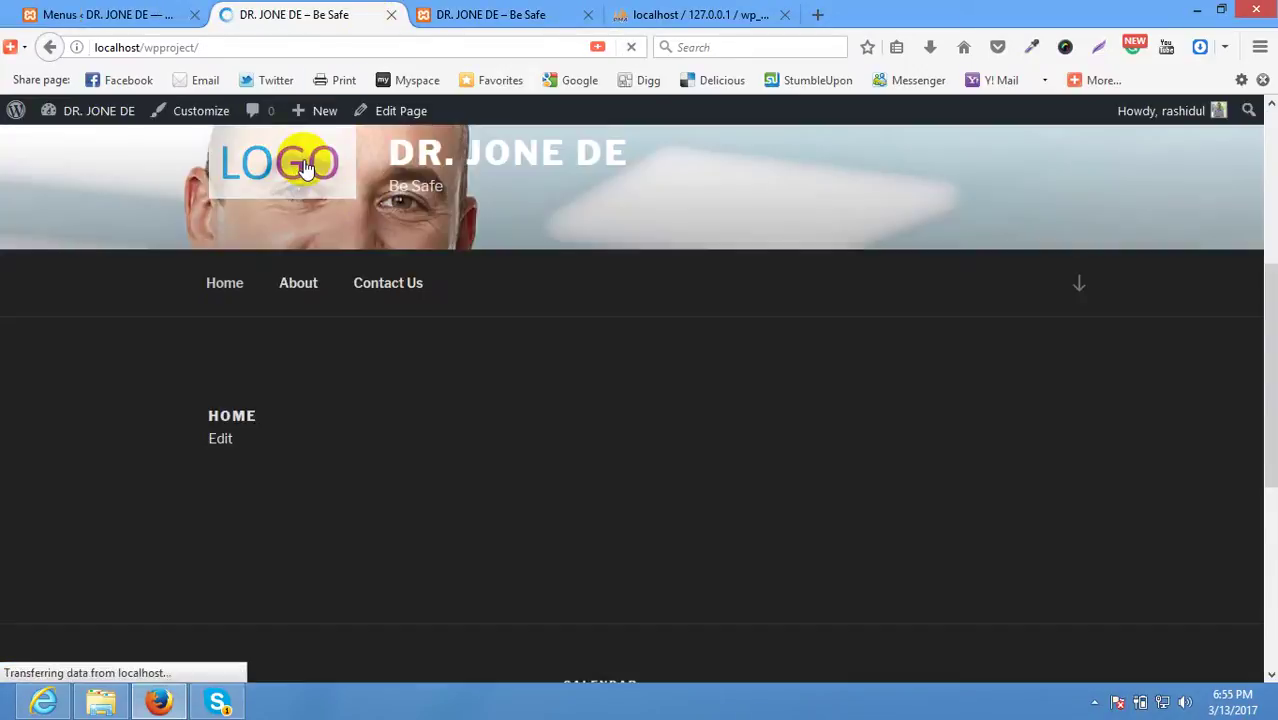
scroll(628, 471, "down", 3)
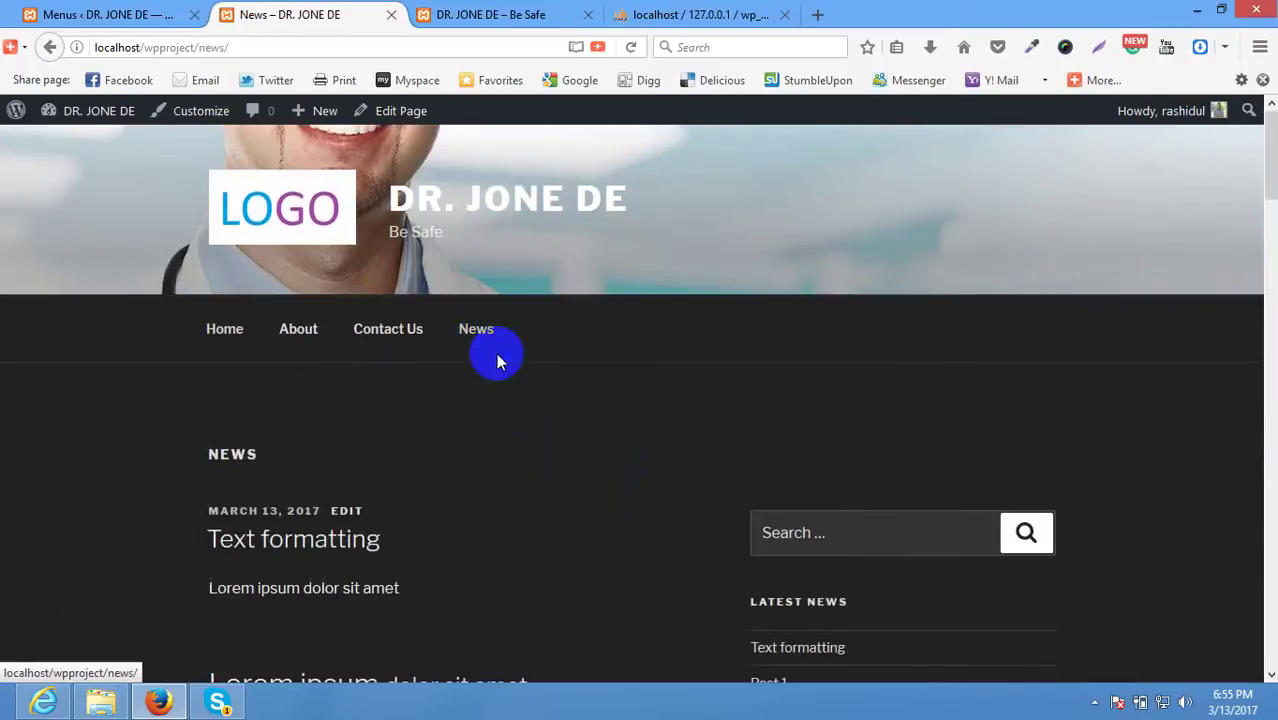
scroll(291, 258, "down", 2)
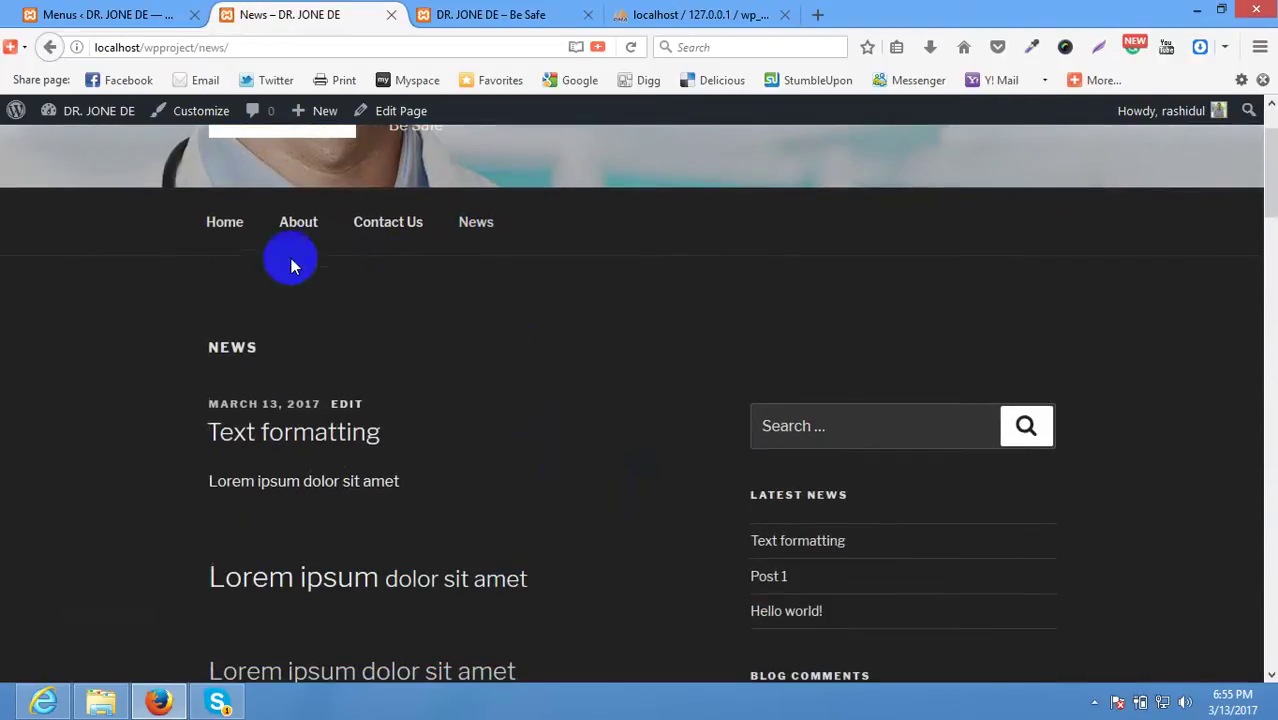
left_click(216, 223)
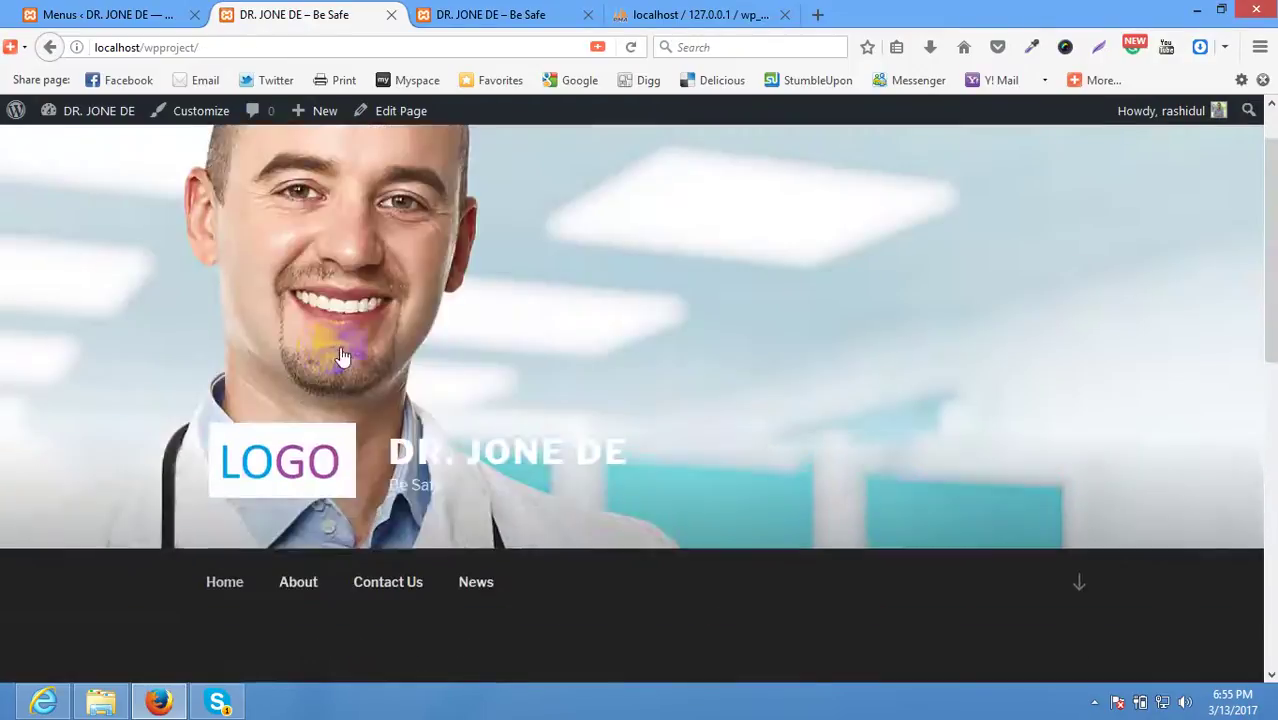
scroll(608, 377, "down", 5)
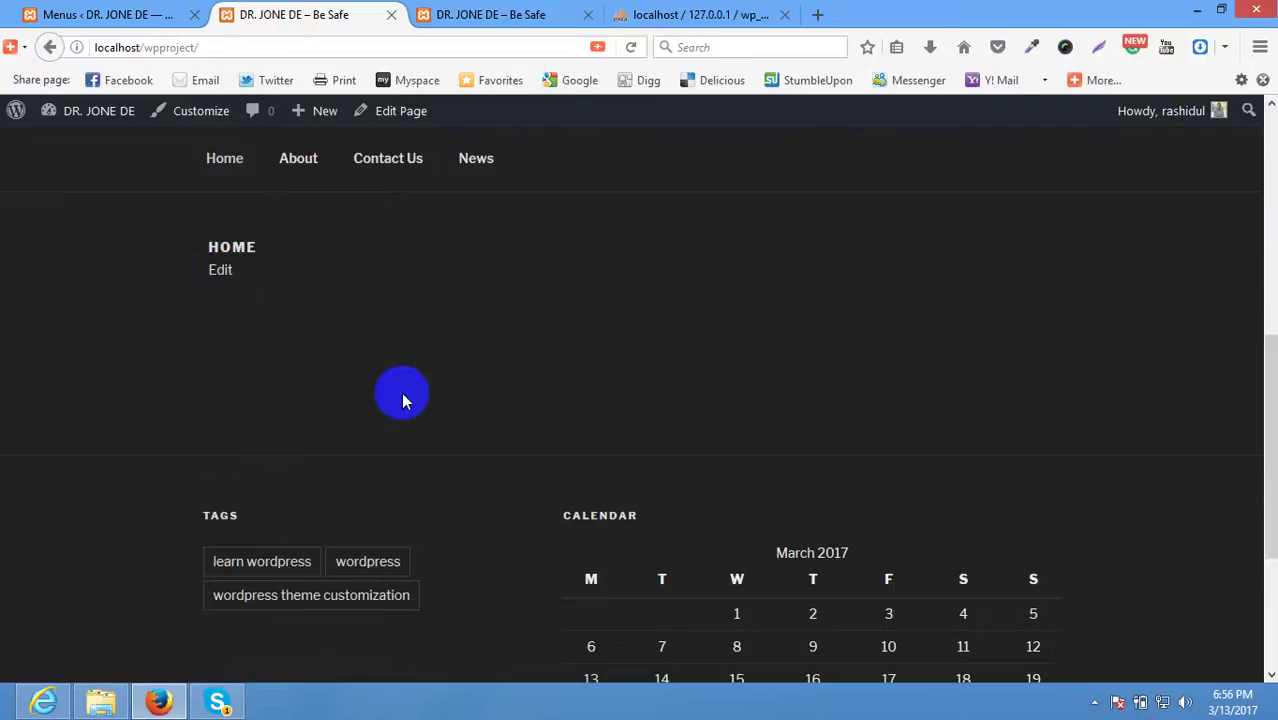
Open the Home page for editing and place the cursor in its empty content area.
left_click(415, 114)
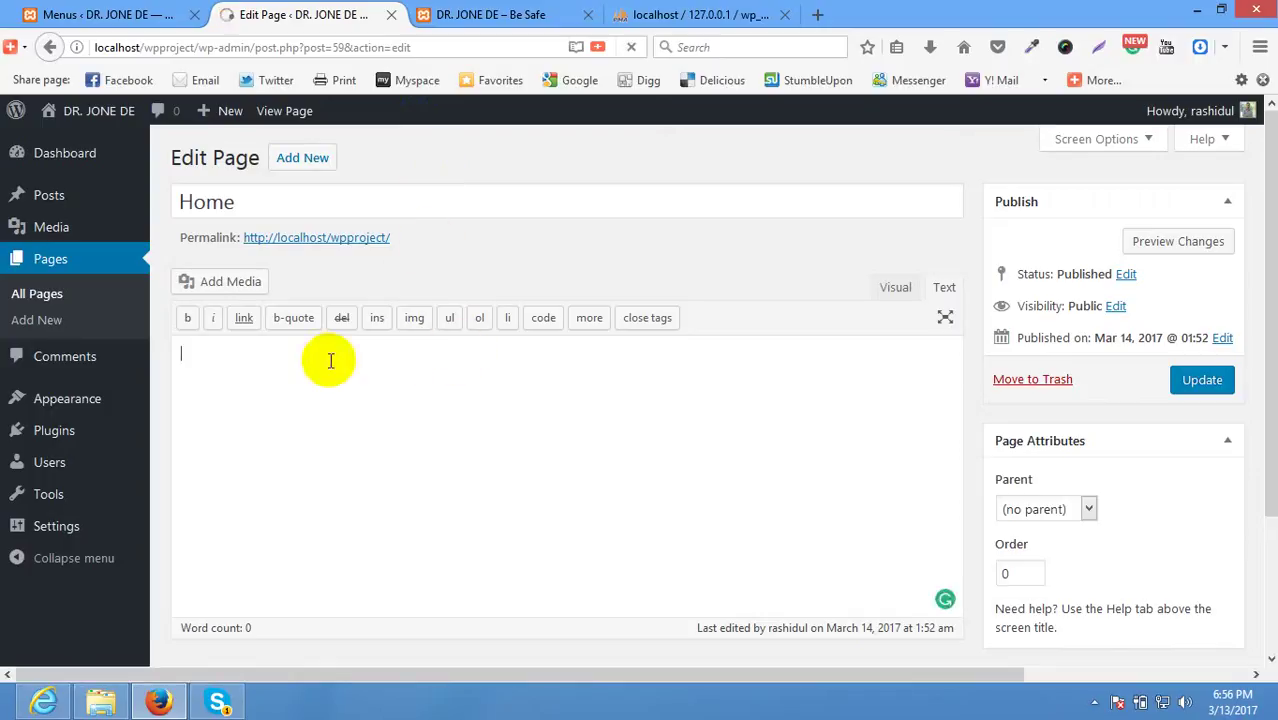
scroll(338, 356, "down", 2)
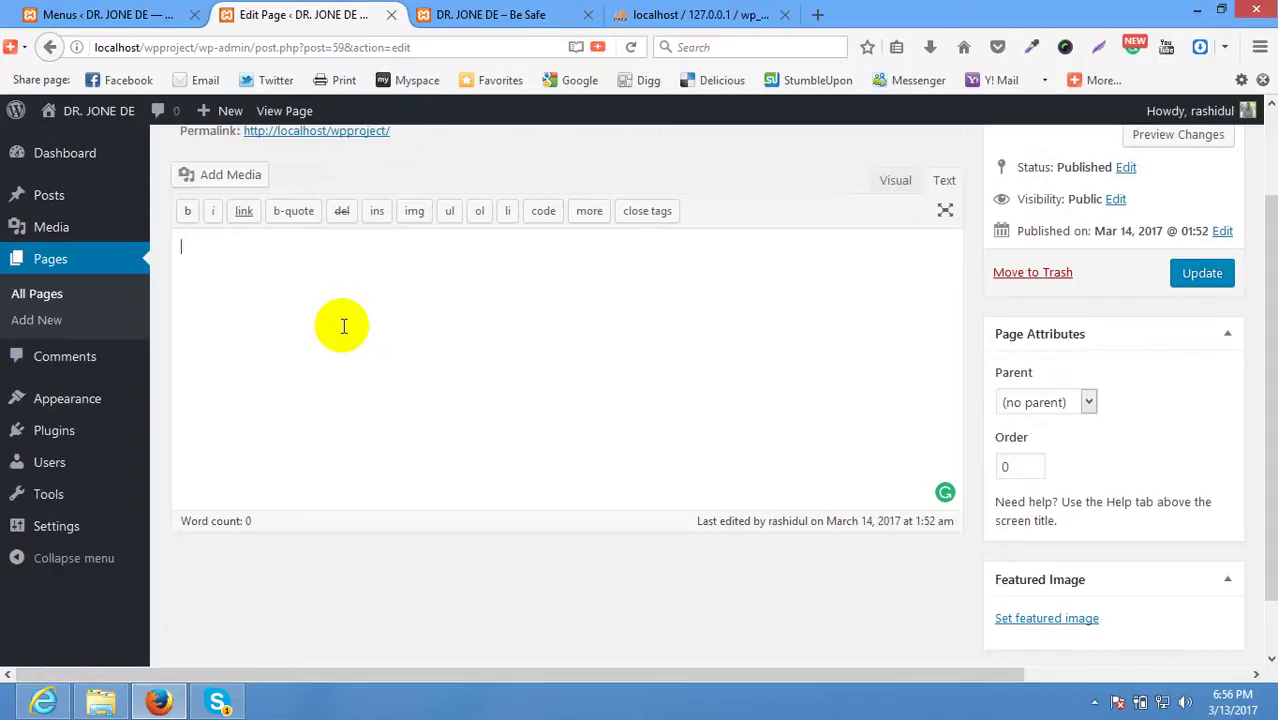
left_click(1097, 700)
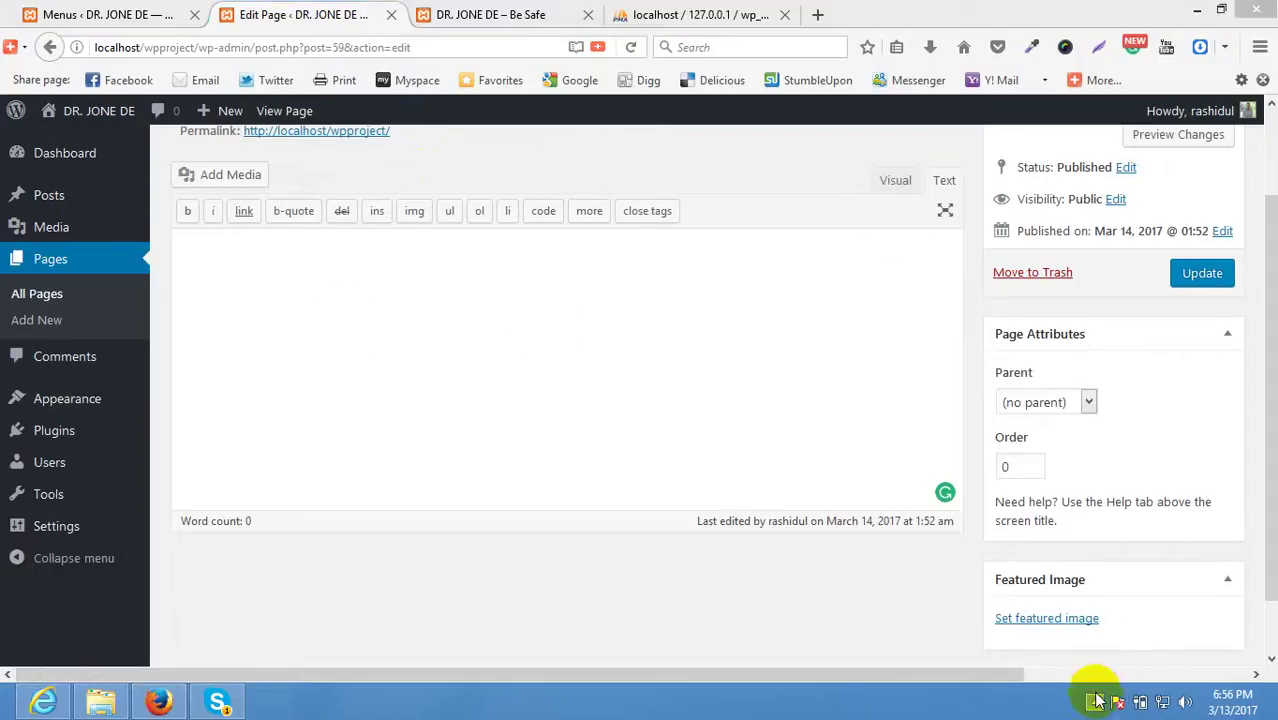
left_click(463, 358)
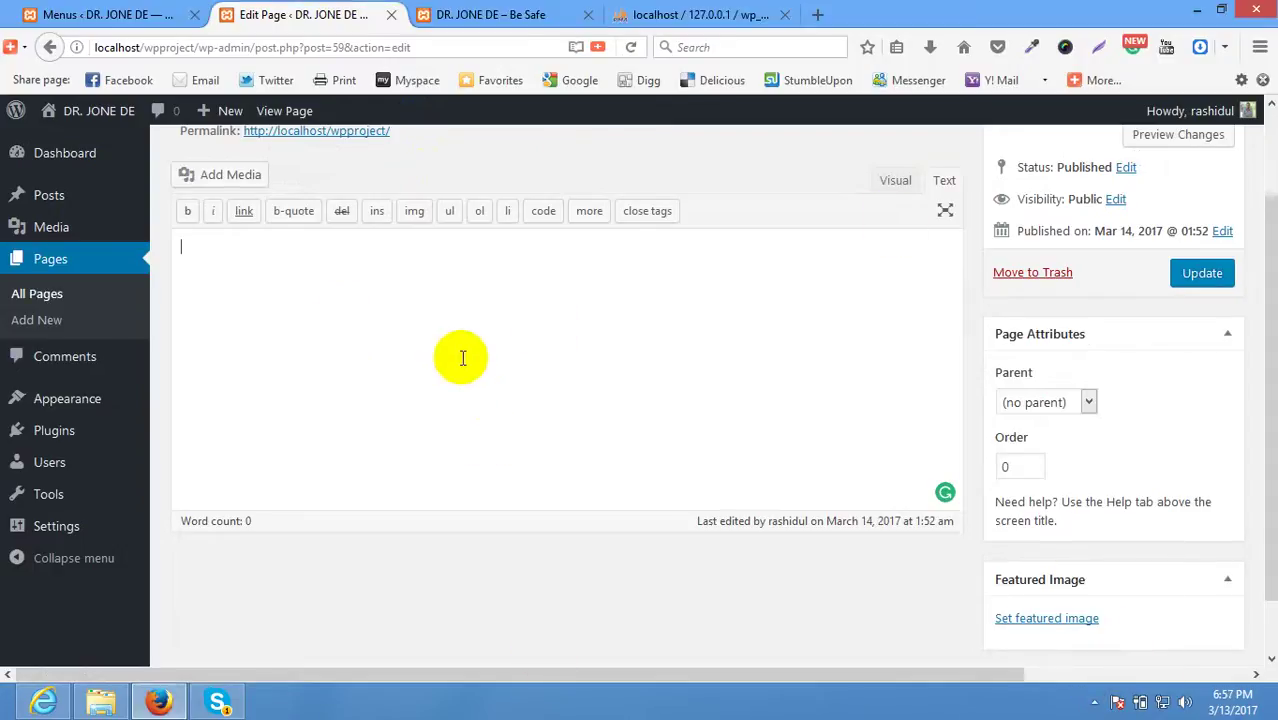
Open loremipsum.net in place of the database import page and copy its full lorem ipsum paragraph.
left_click(630, 14)
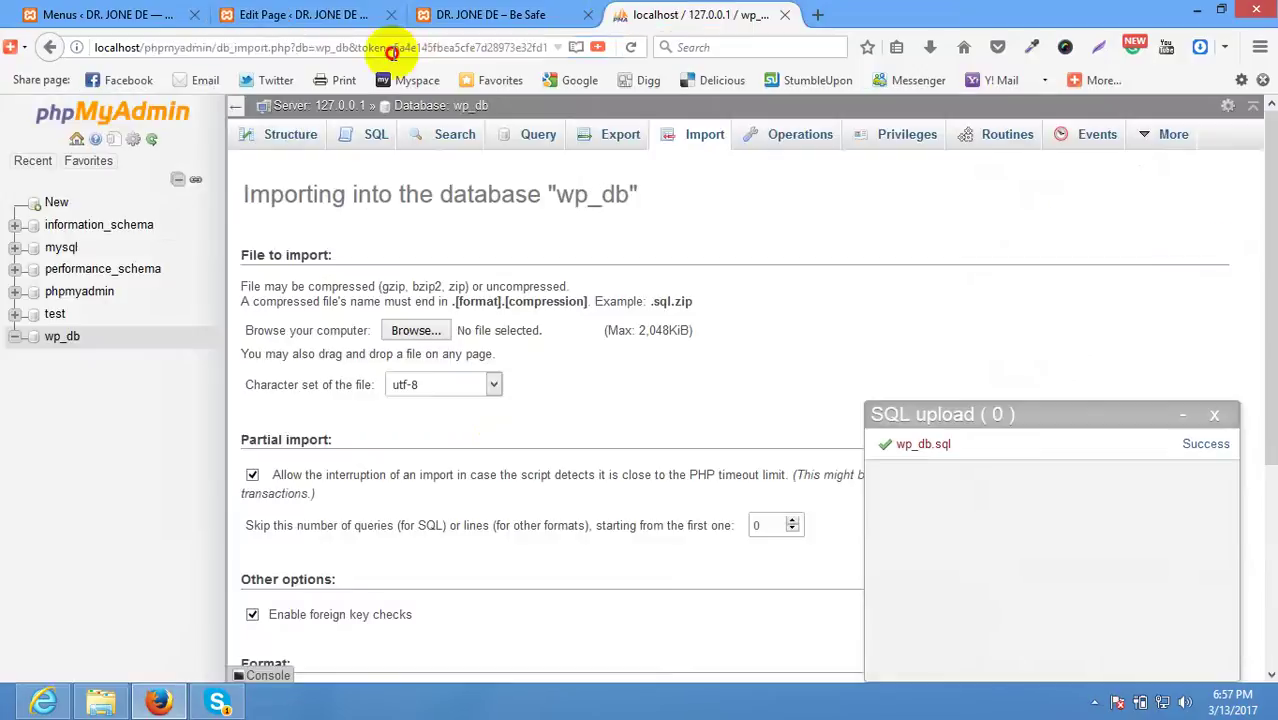
left_click(391, 48)
type("l")
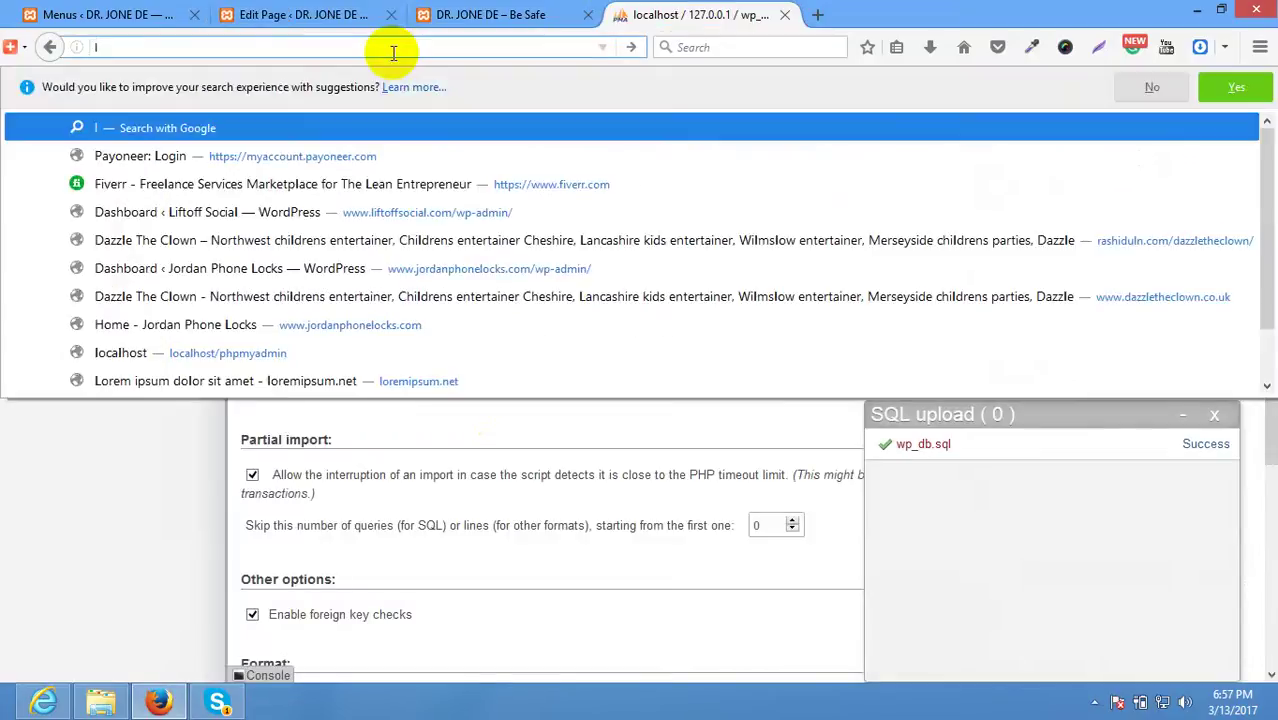
type("ore")
key("Return")
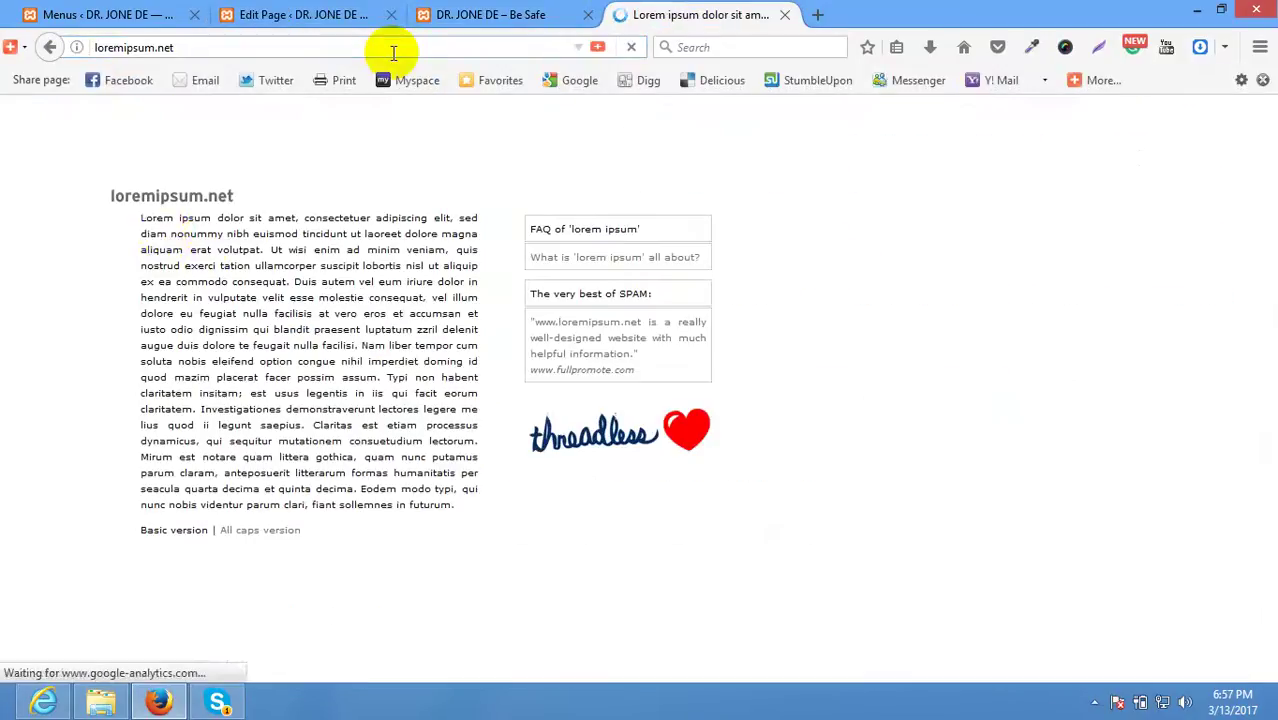
left_click_drag(143, 218, 462, 514)
key("ctrl+c")
Return to the Home page editor and paste the copied lorem ipsum paragraph into the empty content area.
left_click(166, 14)
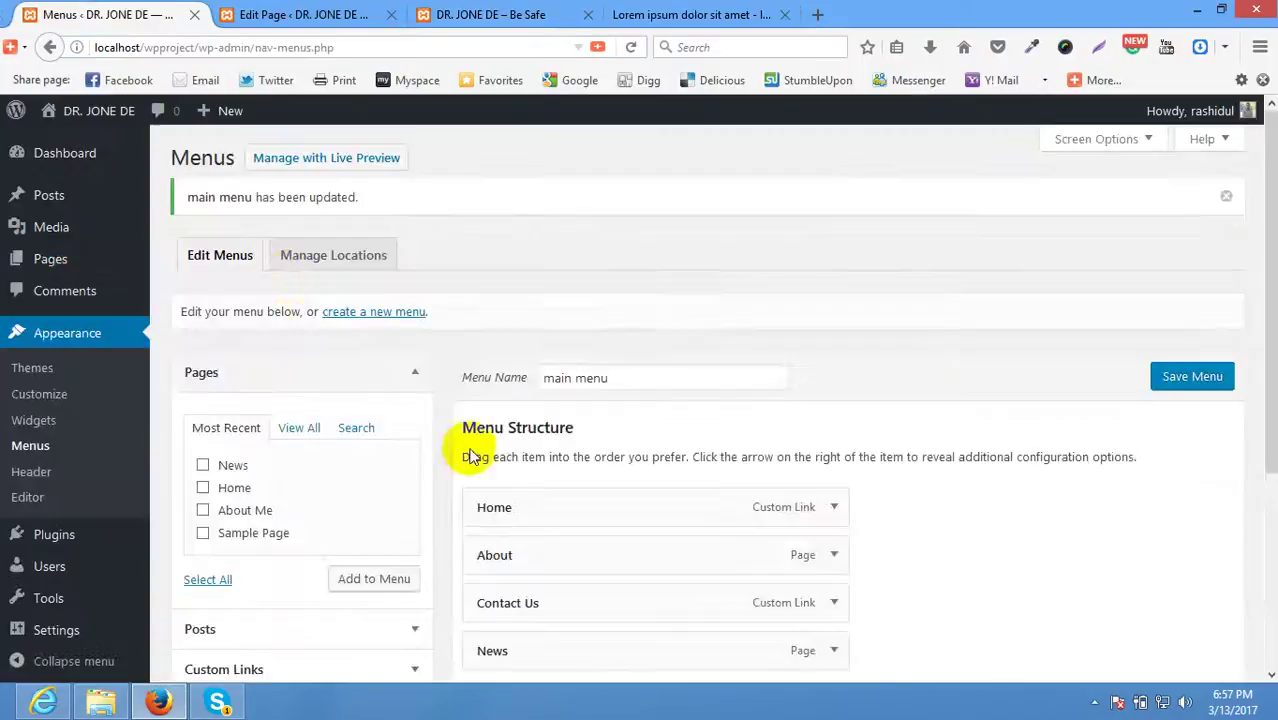
left_click(330, 14)
key("ctrl+v")
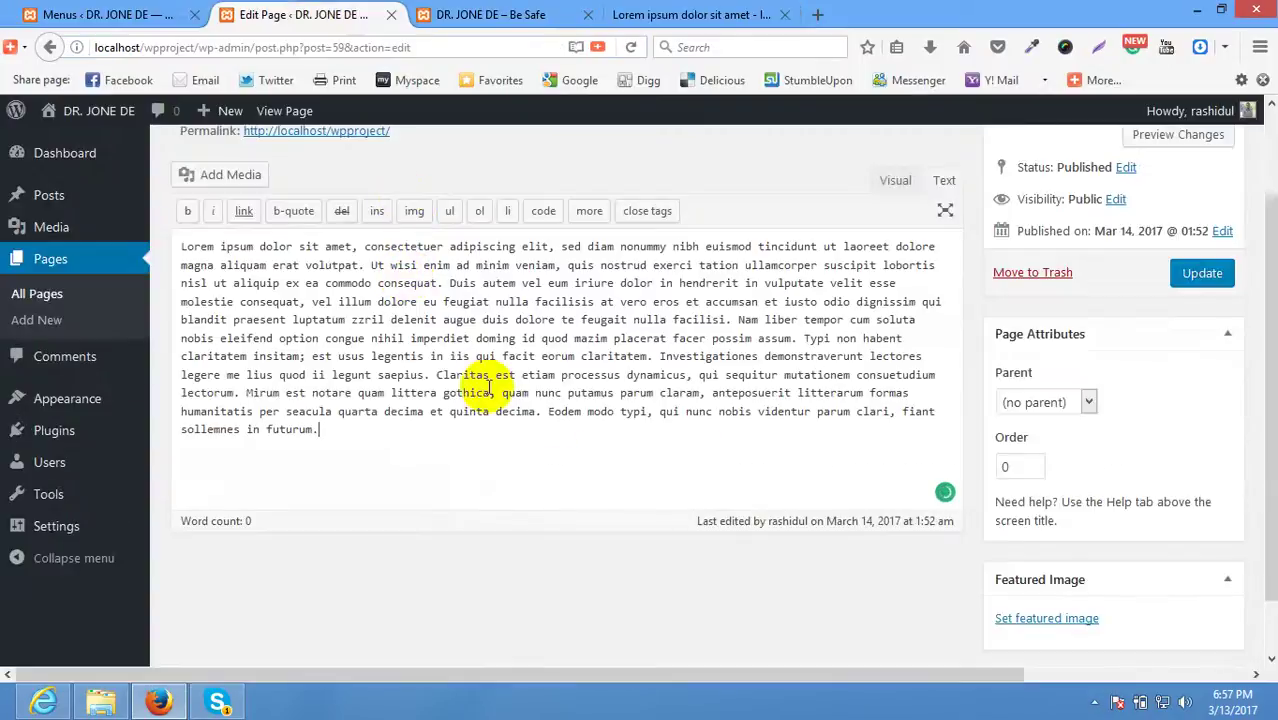
Switch the content editor to visual mode and paste a second copy of the lorem ipsum text below the first.
left_click(895, 182)
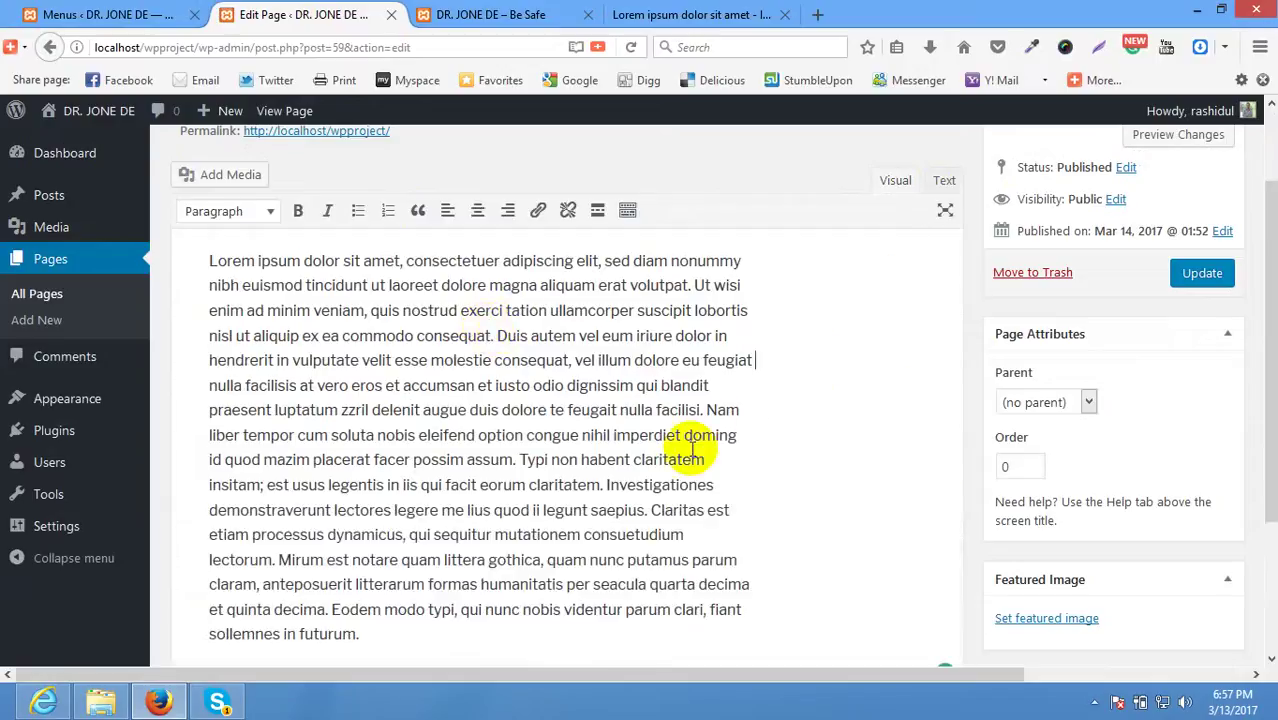
scroll(685, 470, "down", 4)
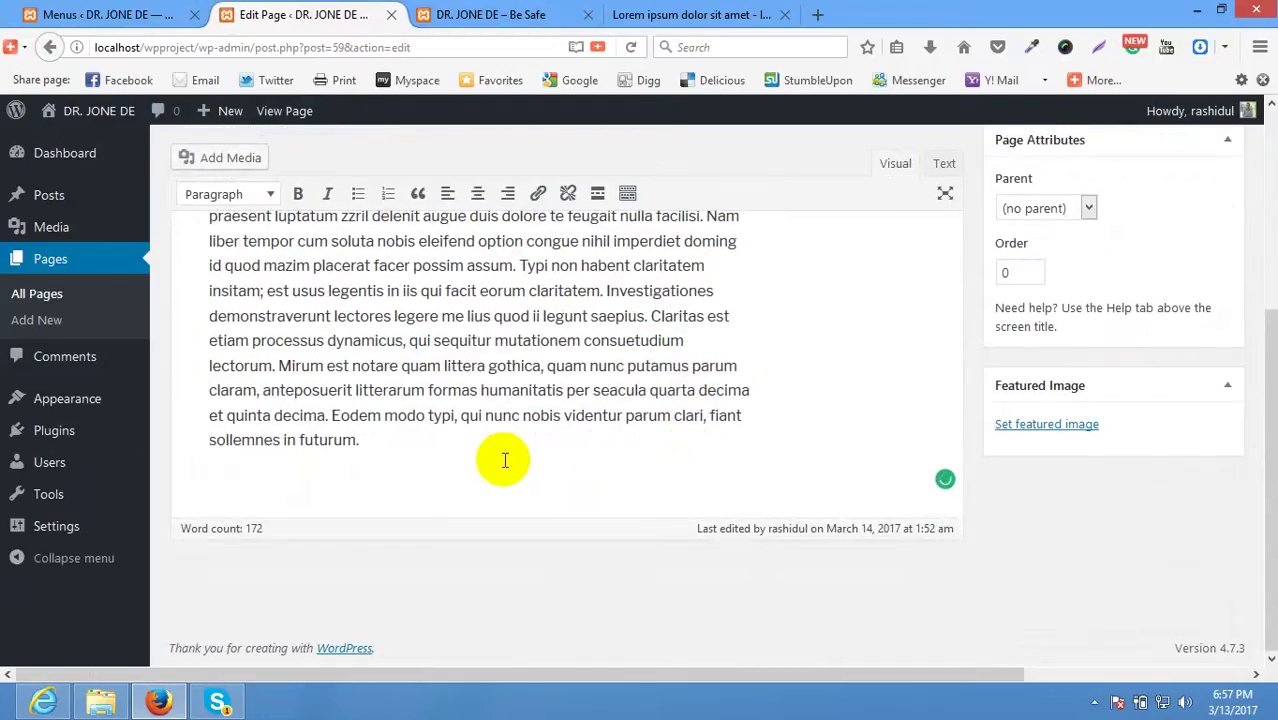
key("ctrl+v")
Repeat the passage "Nam liber tempor … facer possim assum. Typi" in the first text block, starting the repeat as a new paragraph.
scroll(505, 460, "up", 4)
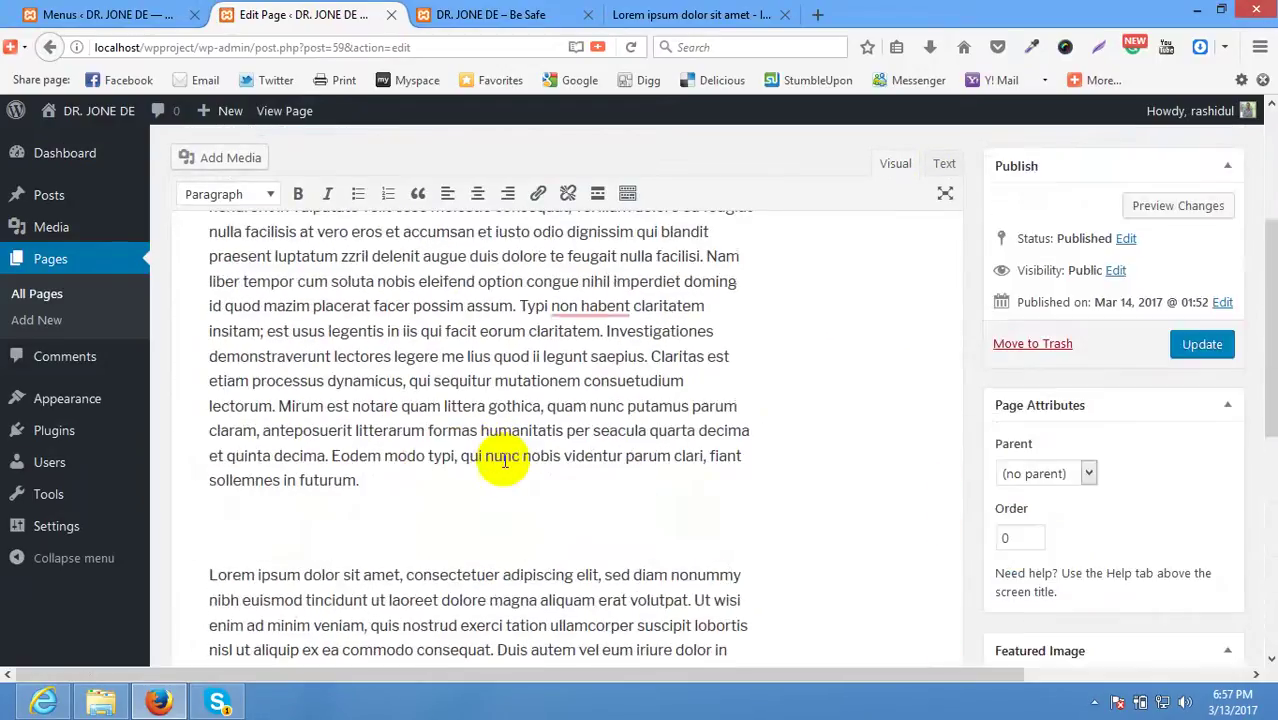
scroll(505, 460, "up", 4)
left_click(730, 378)
left_click(726, 440)
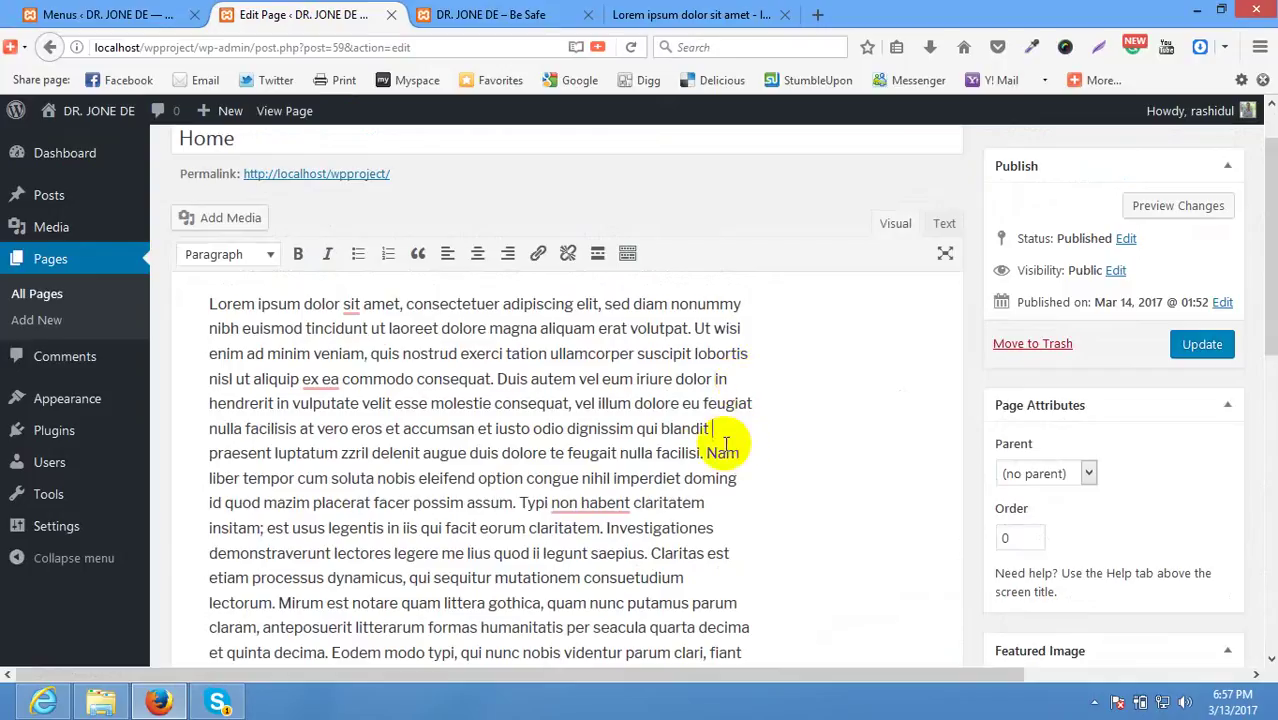
left_click(704, 453)
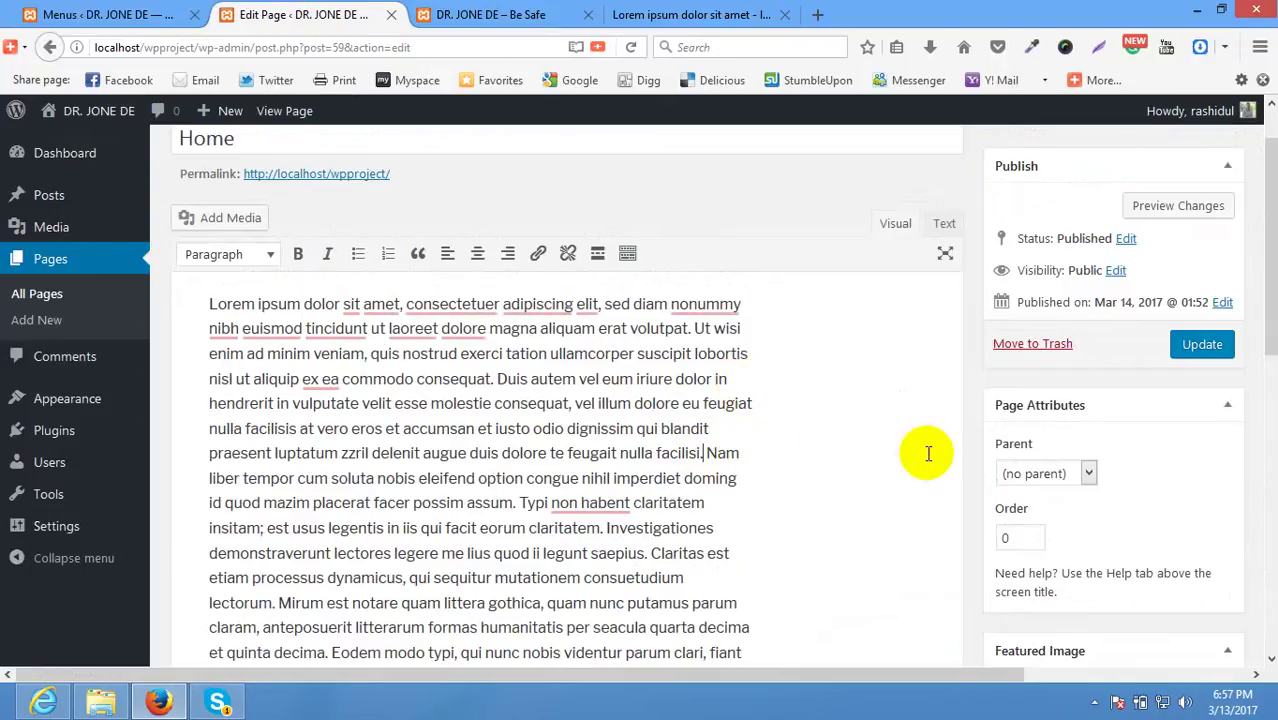
type("Nam liber tempor cum soluta nobis eleifend option congue nihil imperdiet doming id quod mazim placerat facer possim assum. Typi")
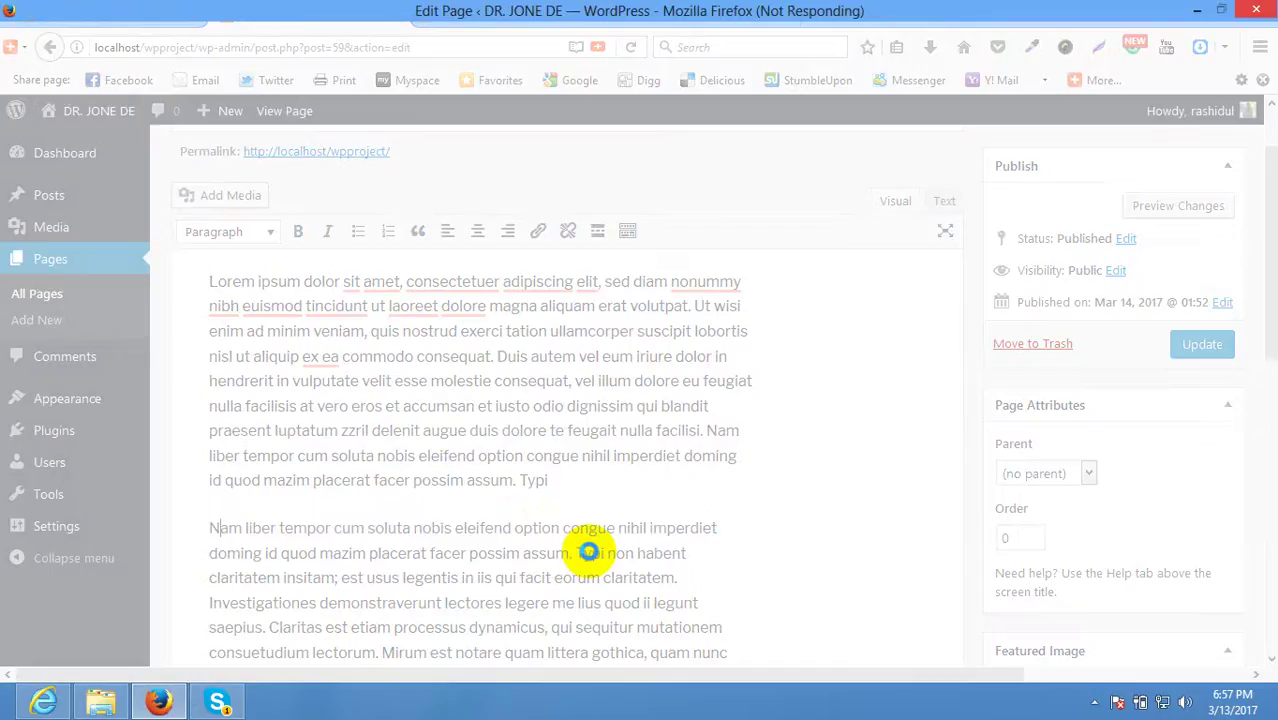
scroll(588, 552, "down", 1)
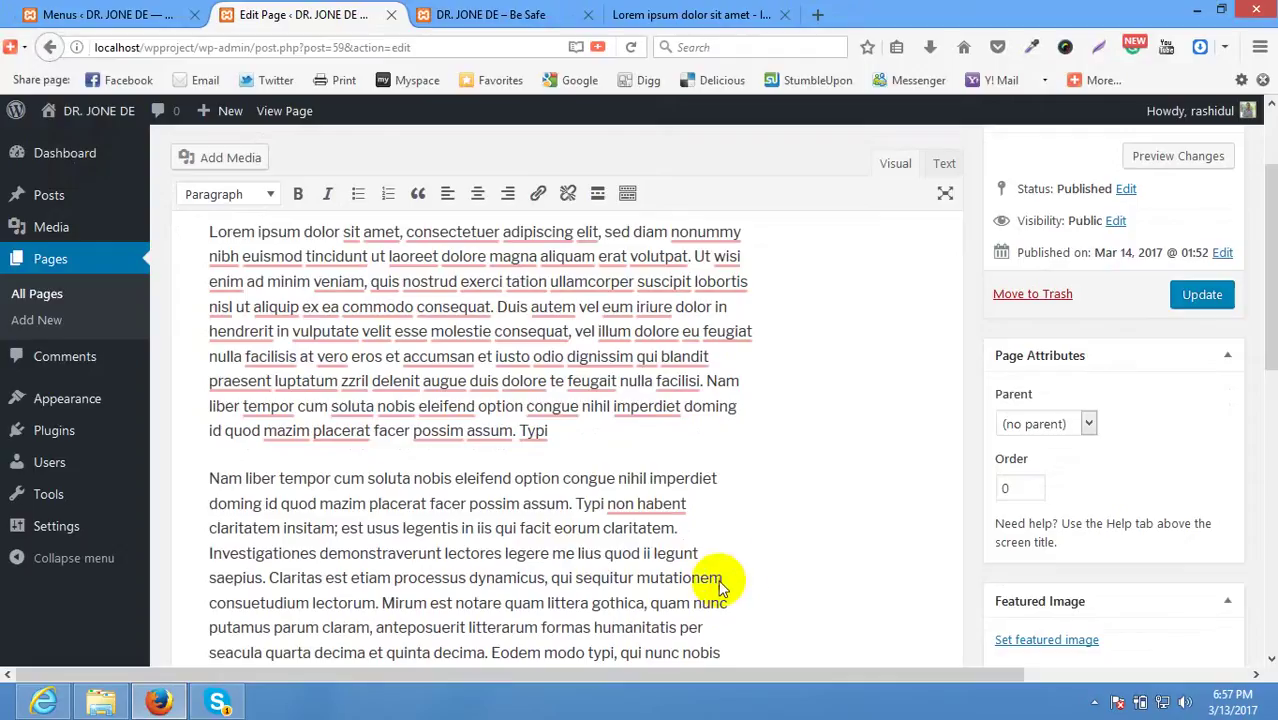
Break the second paragraph after "eorum claritatem." and format the part starting "Nam liber tempor" as a blockquote.
left_click(1095, 703)
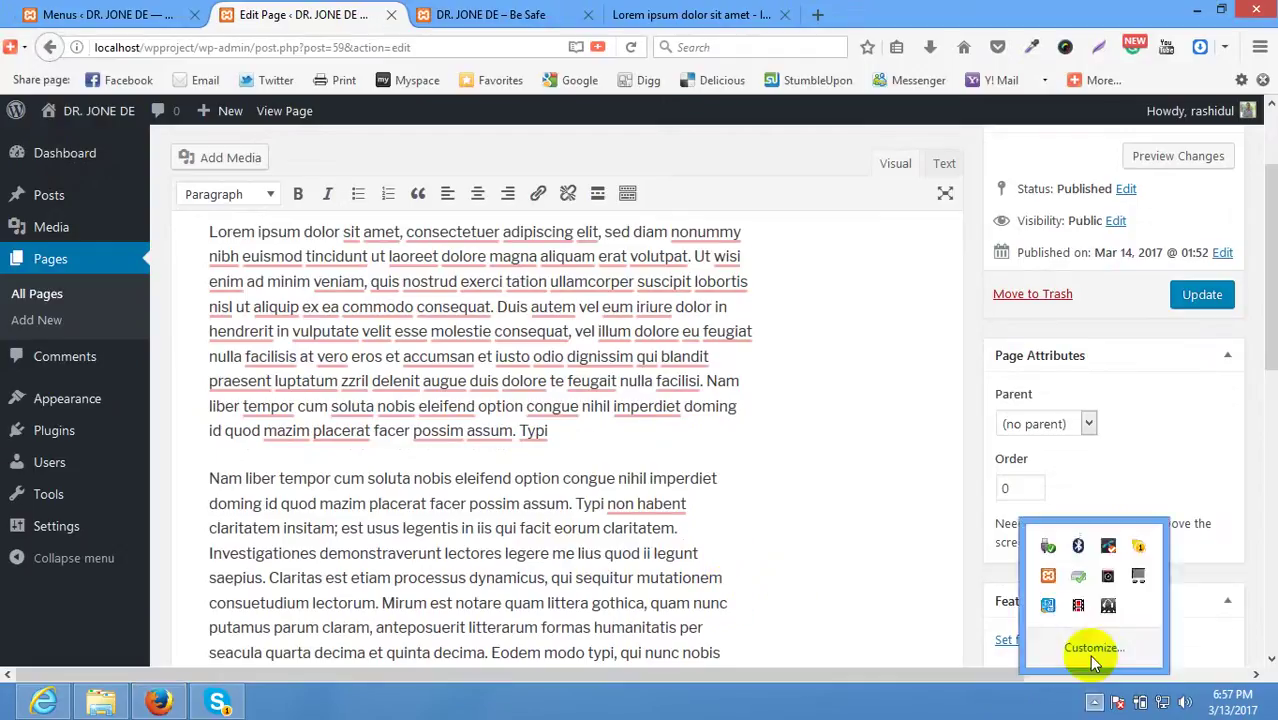
left_click(682, 527)
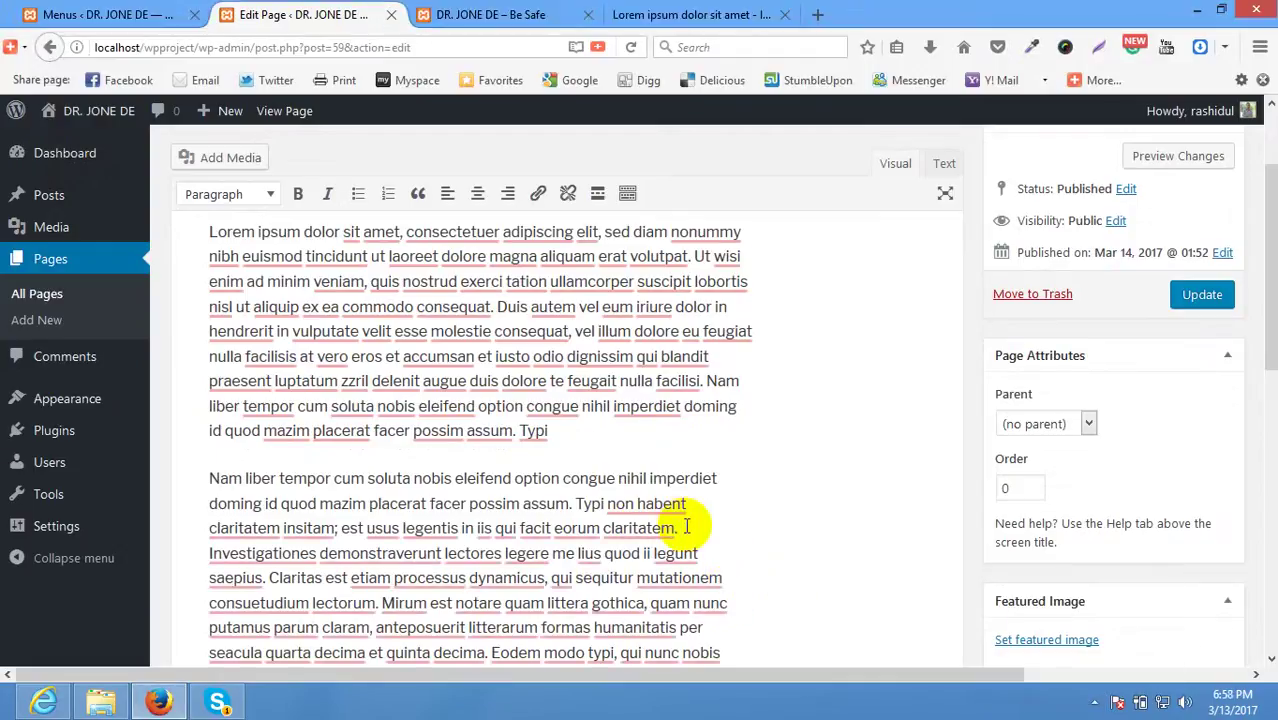
key("Return")
left_click_drag(680, 506, 163, 451)
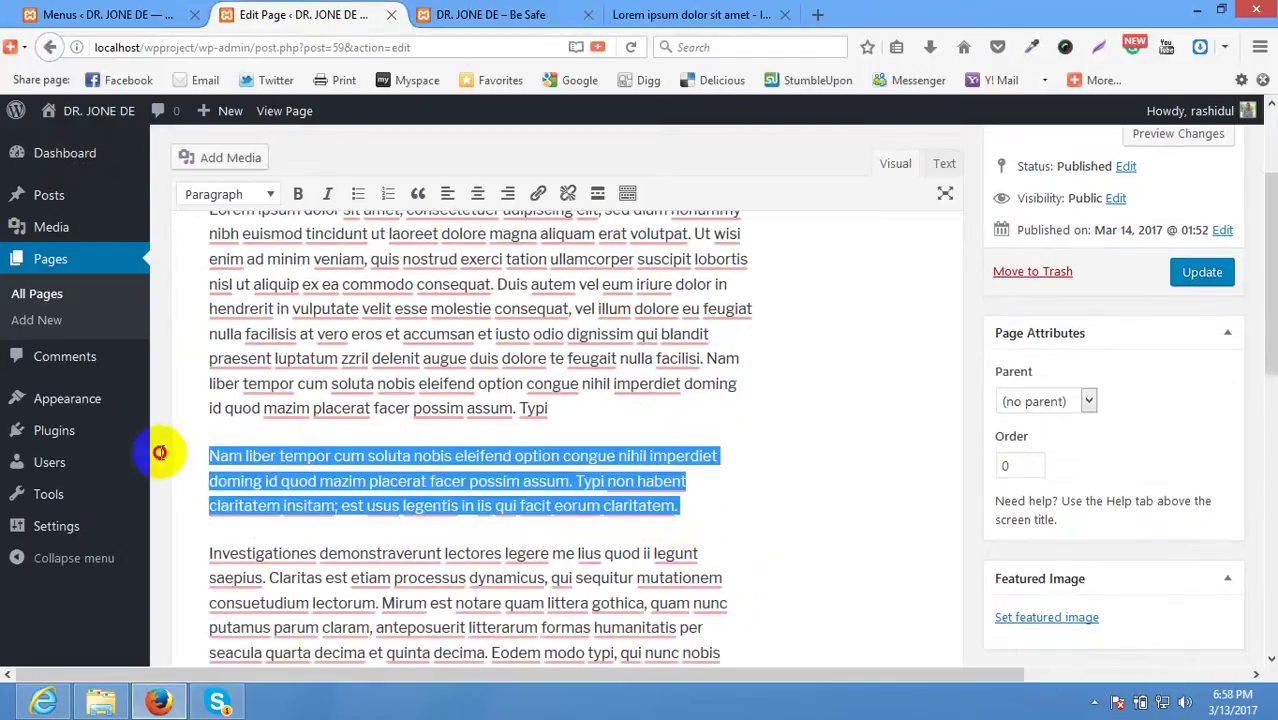
left_click(417, 195)
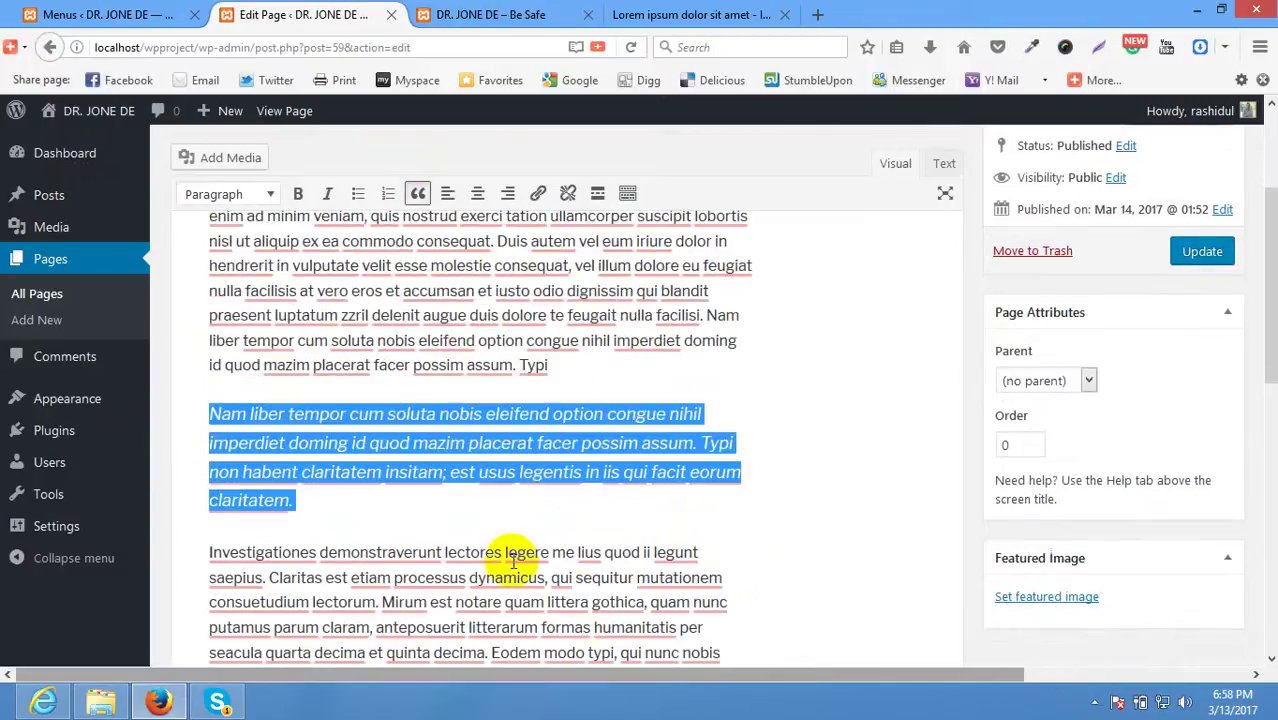
left_click(314, 448)
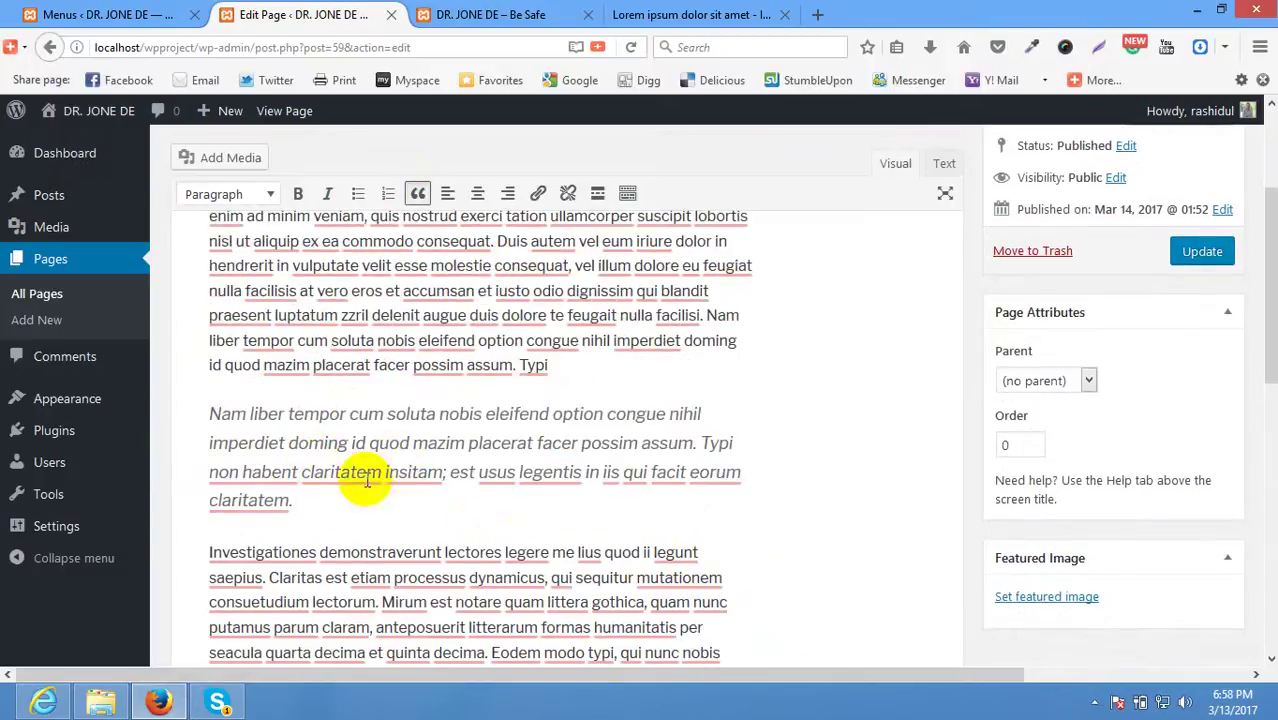
Review the rest of the Home page content down to its end and update the page.
scroll(350, 545, "down", 3)
scroll(495, 430, "down", 5)
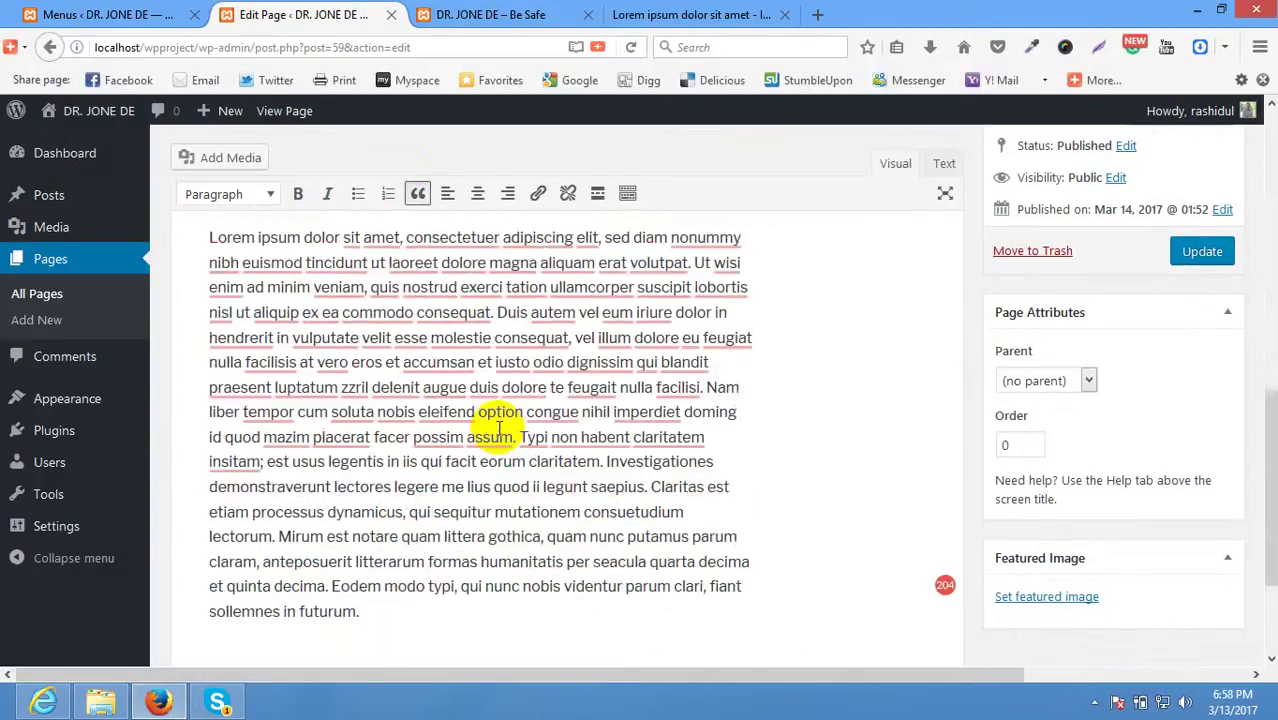
left_click(502, 462)
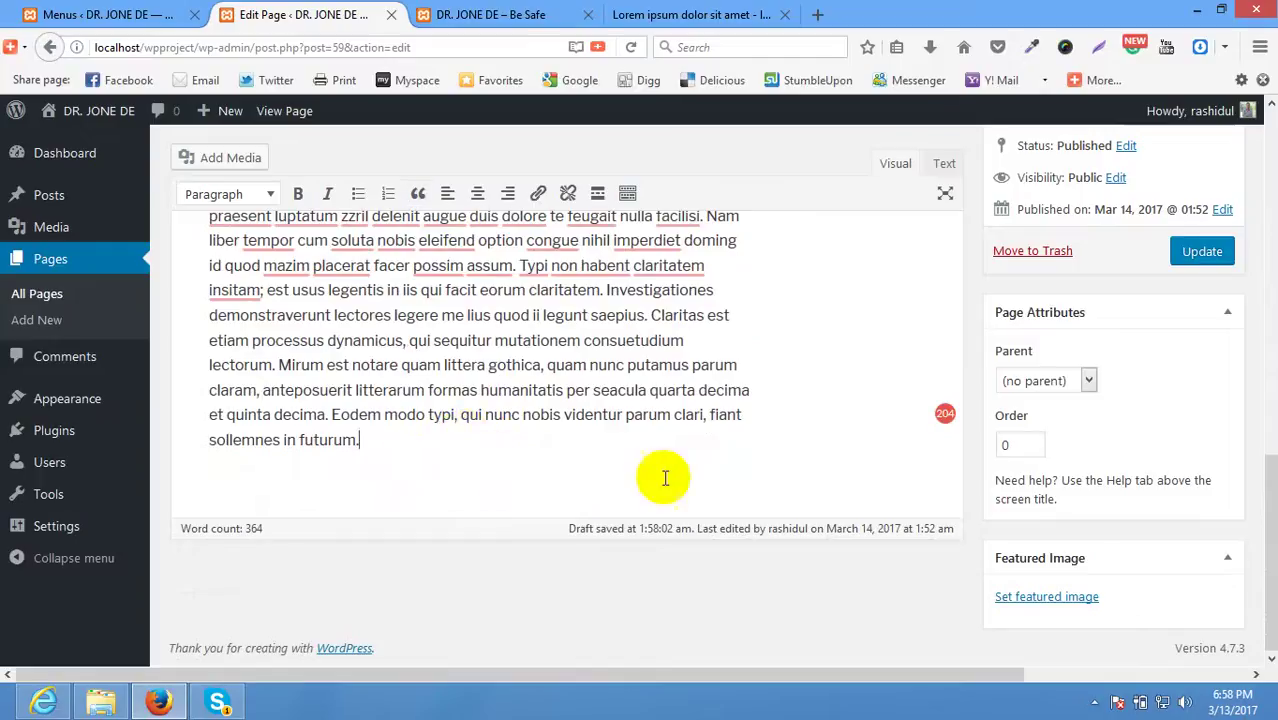
left_click(1203, 253)
Reload the site's front page and examine the Home text, the blockquote and the menu.
left_click(490, 14)
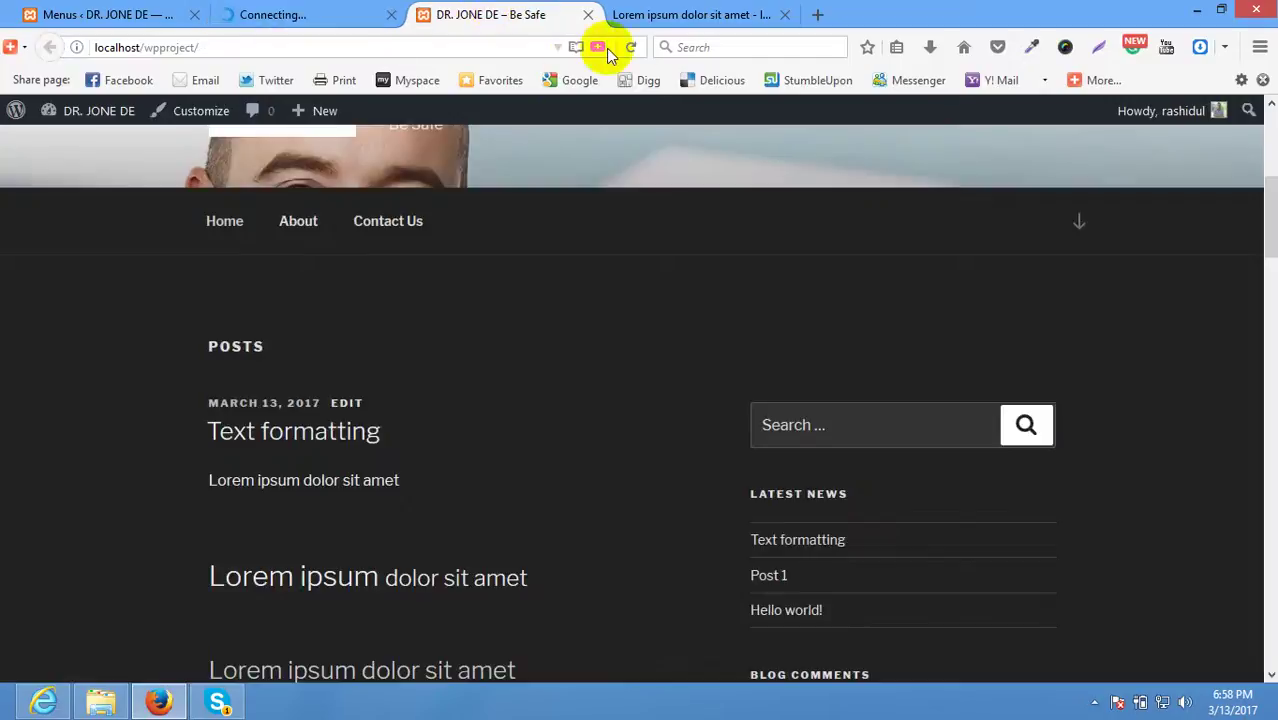
left_click(631, 47)
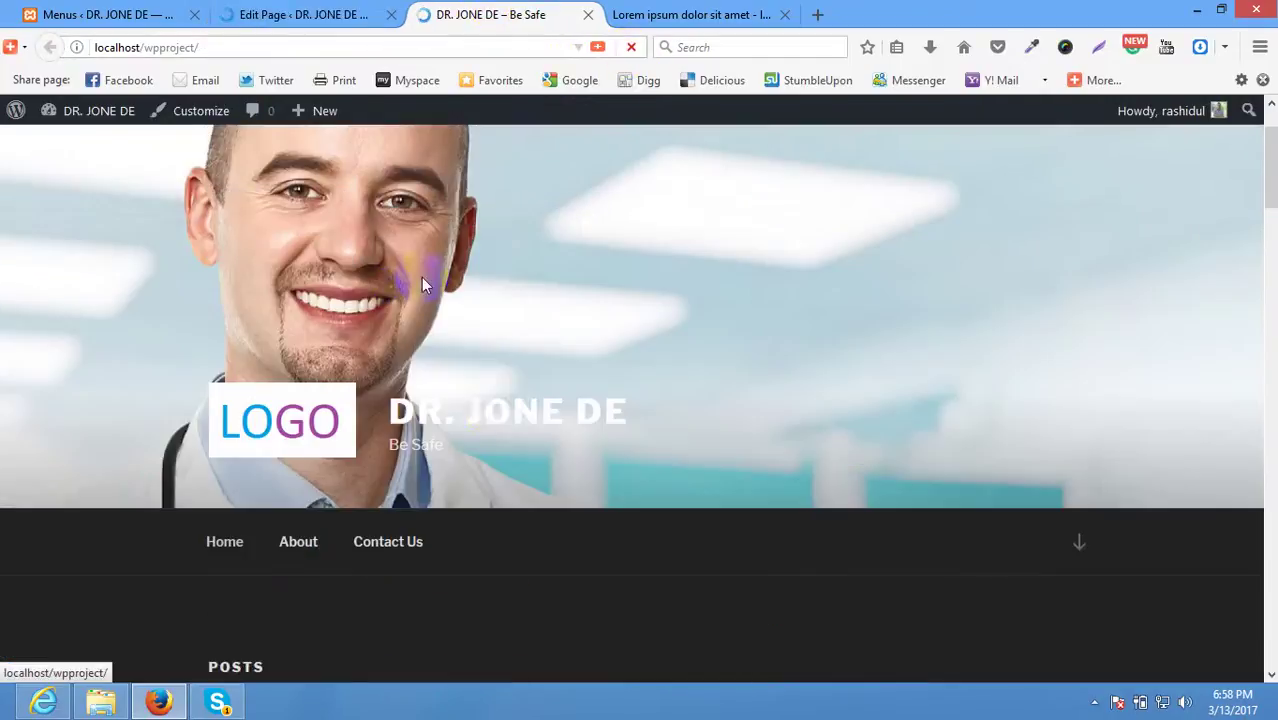
left_click(485, 405)
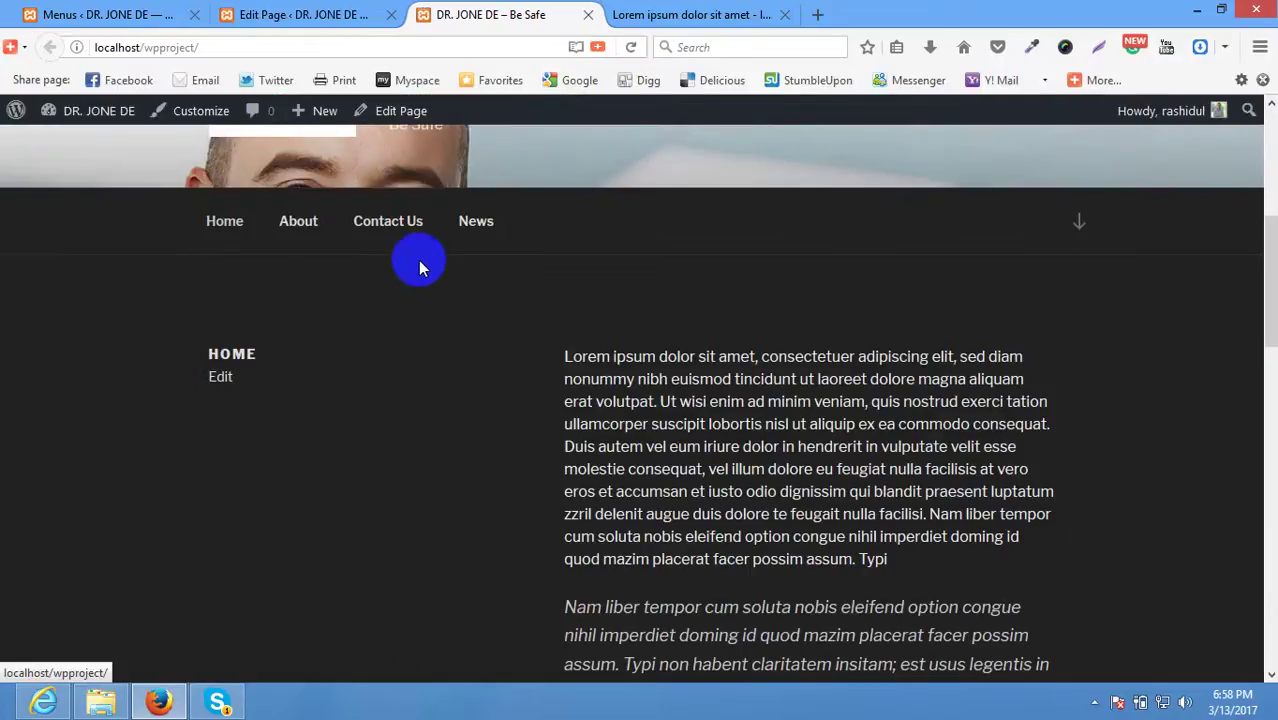
scroll(350, 454, "down", 3)
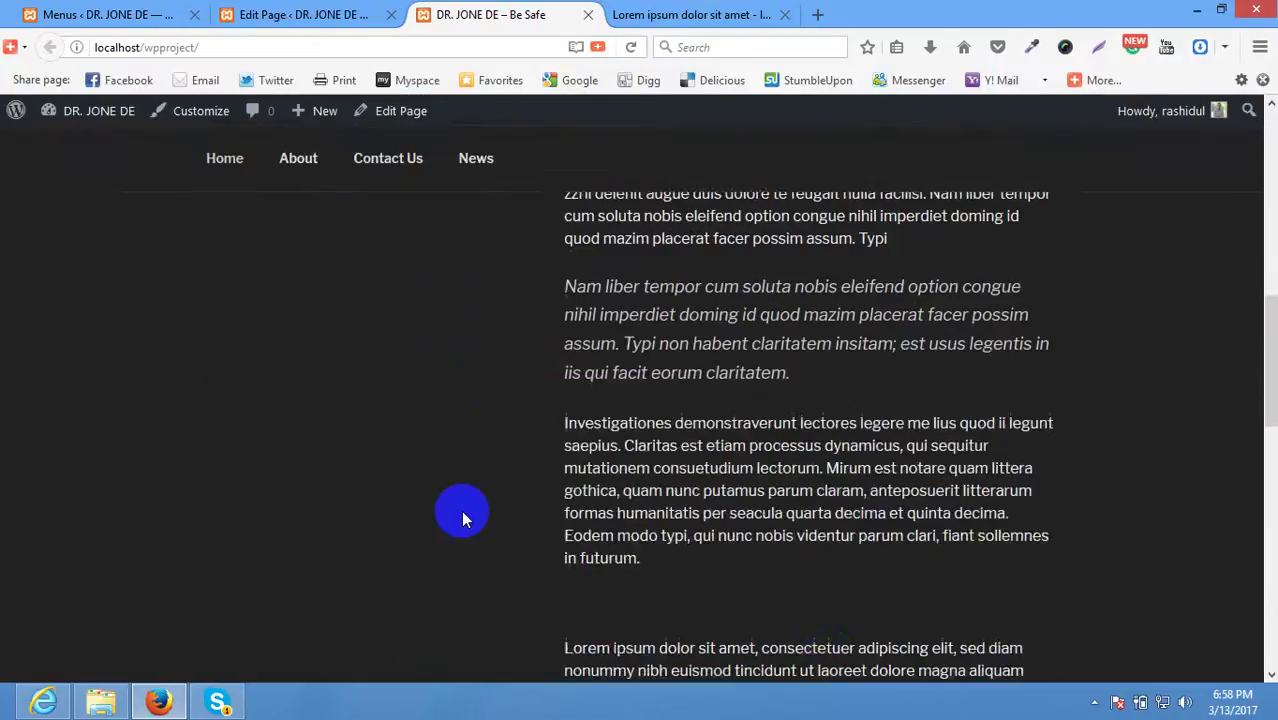
scroll(459, 513, "up", 4)
scroll(827, 428, "down", 3)
scroll(459, 456, "down", 10)
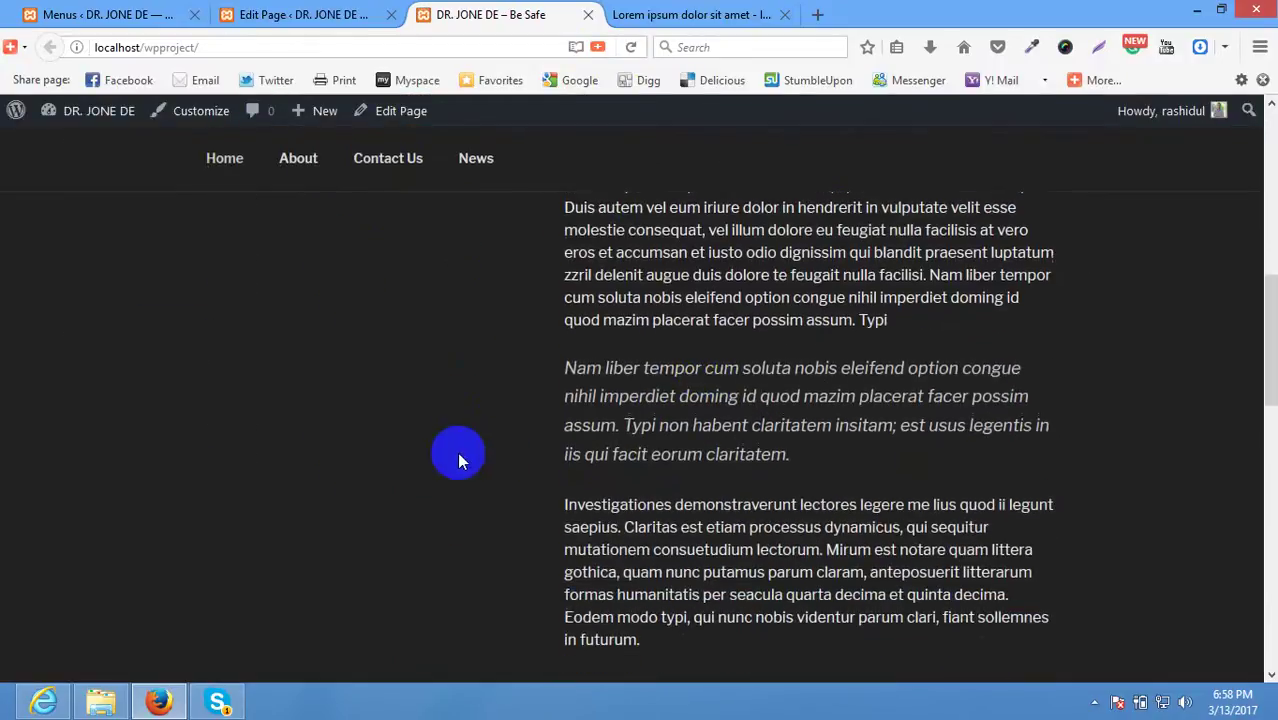
scroll(462, 461, "up", 5)
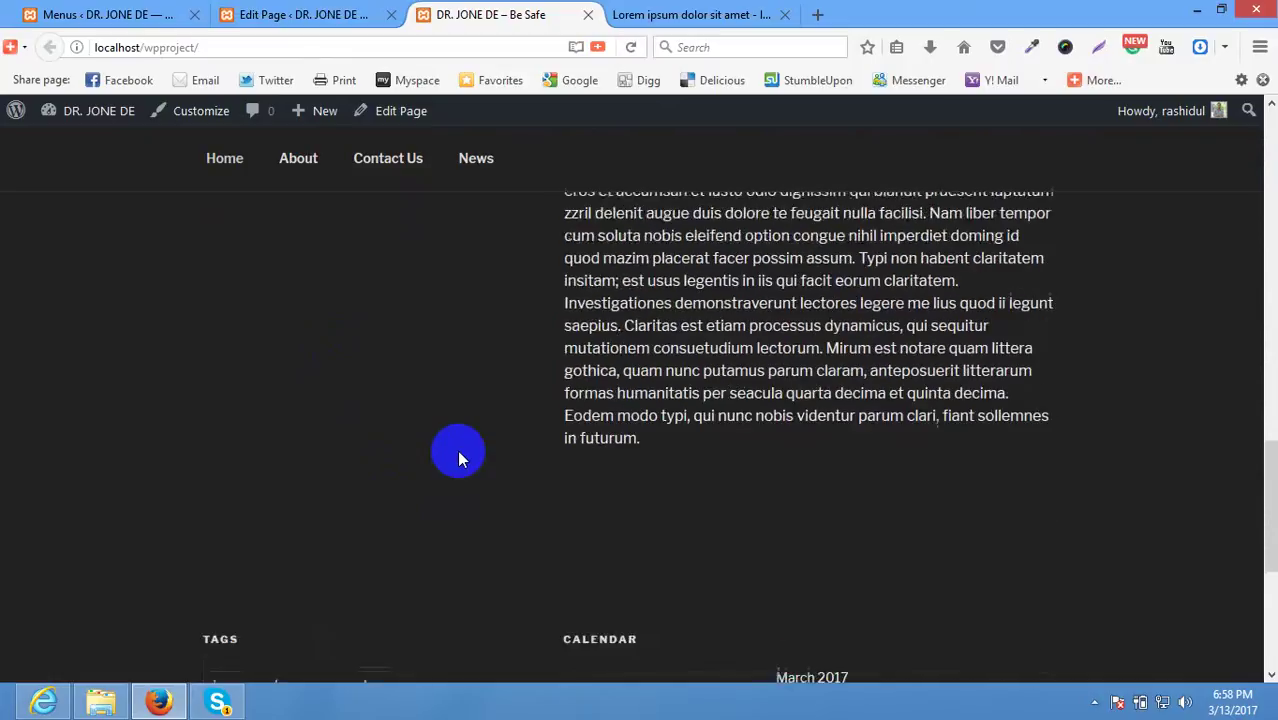
scroll(470, 457, "up", 3)
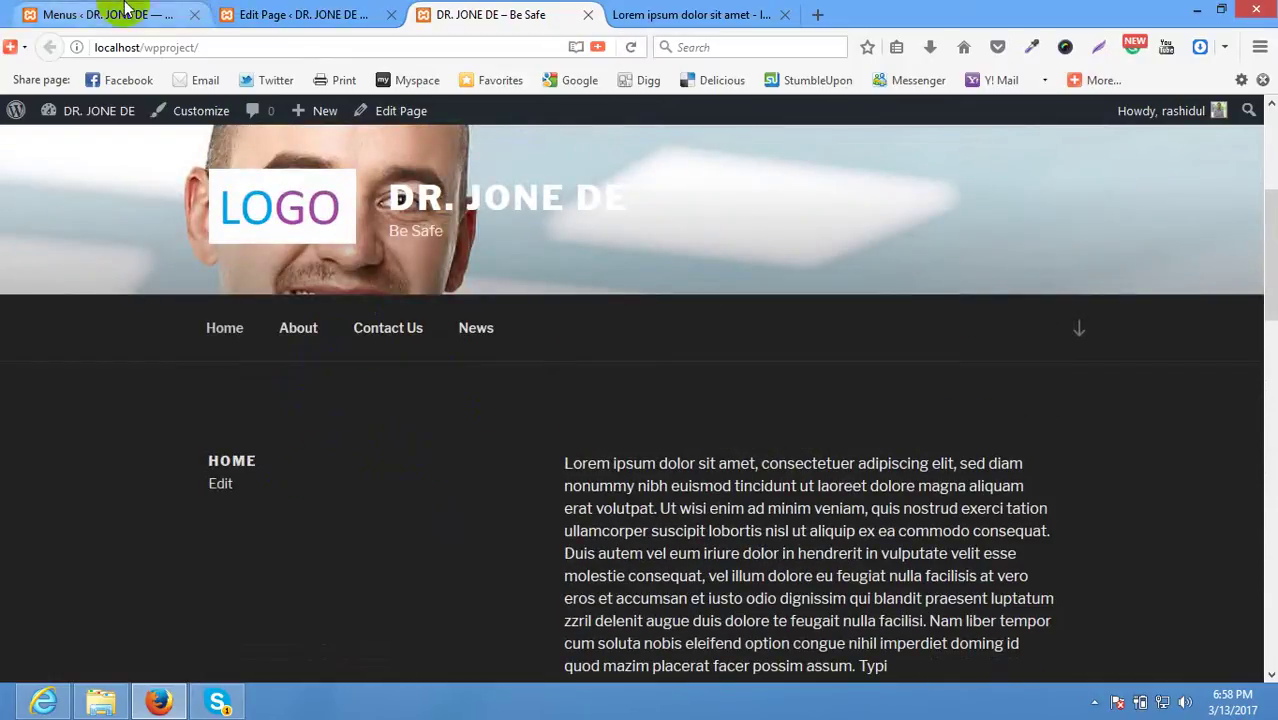
Set Learn-WordPress-for-Startups-1014x487.jpg from the media library as the Home page's featured image and update the page.
left_click(288, 10)
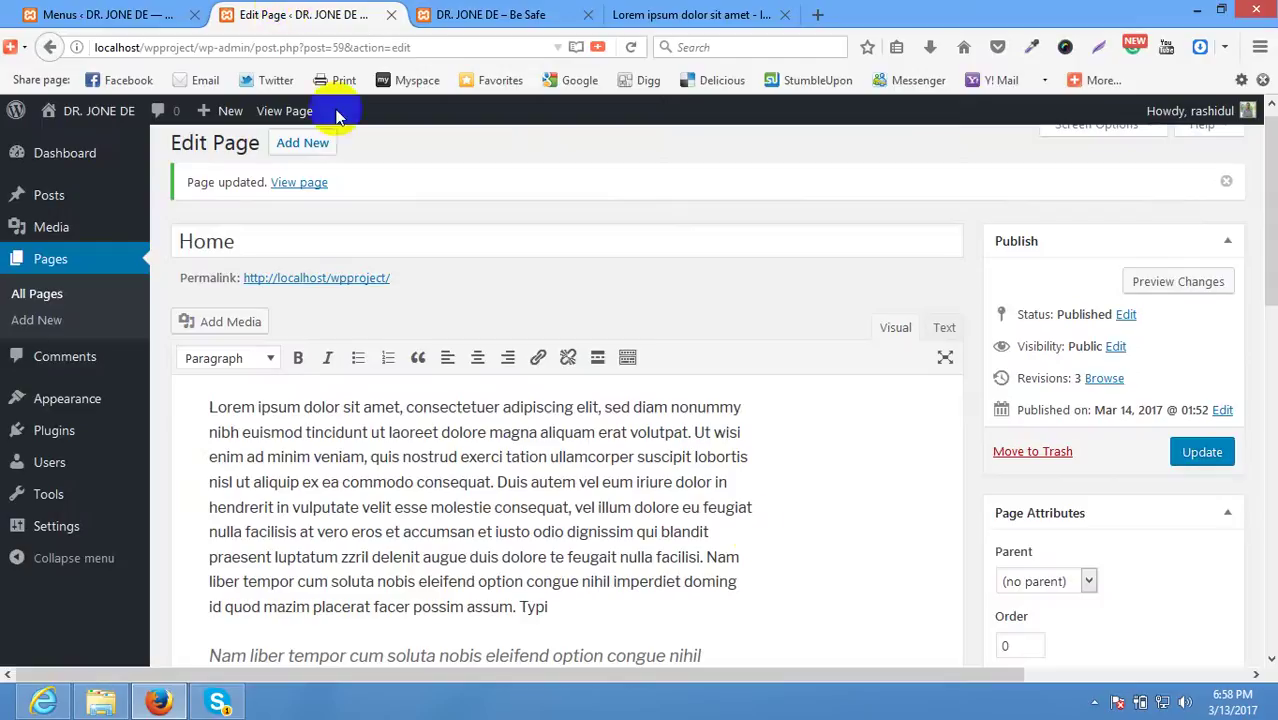
scroll(836, 508, "down", 10)
left_click(1040, 594)
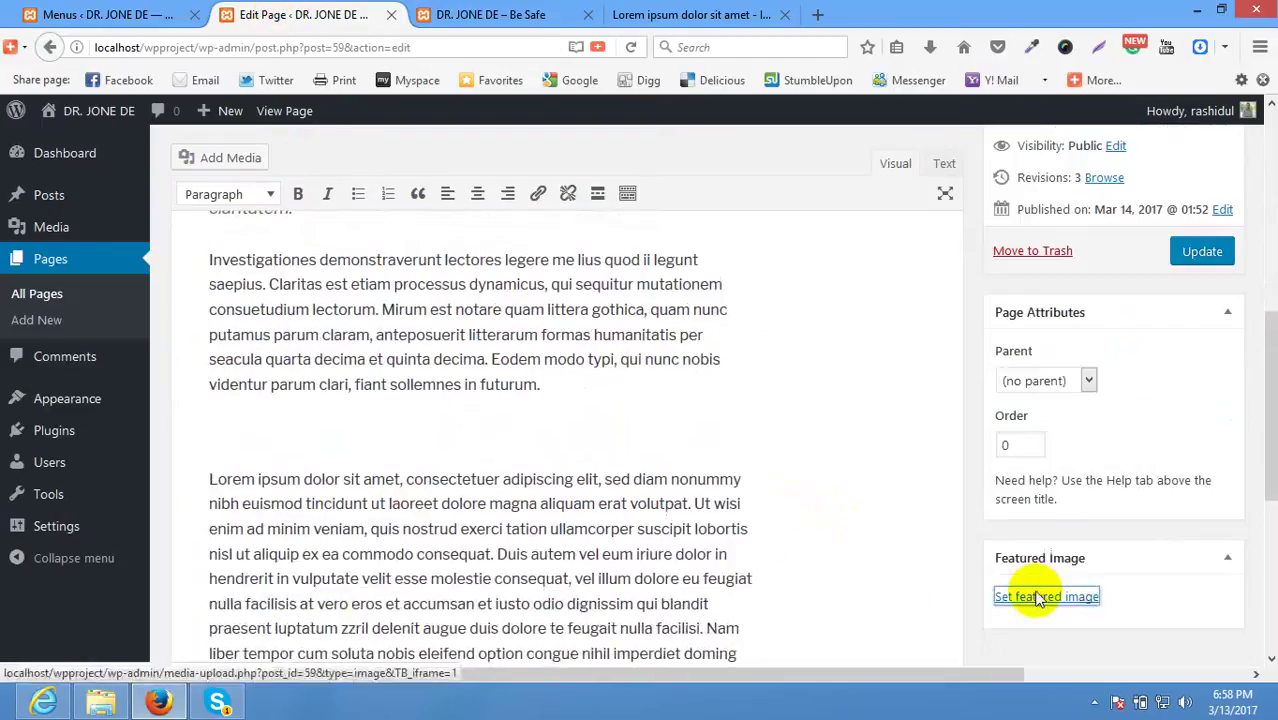
left_click(645, 325)
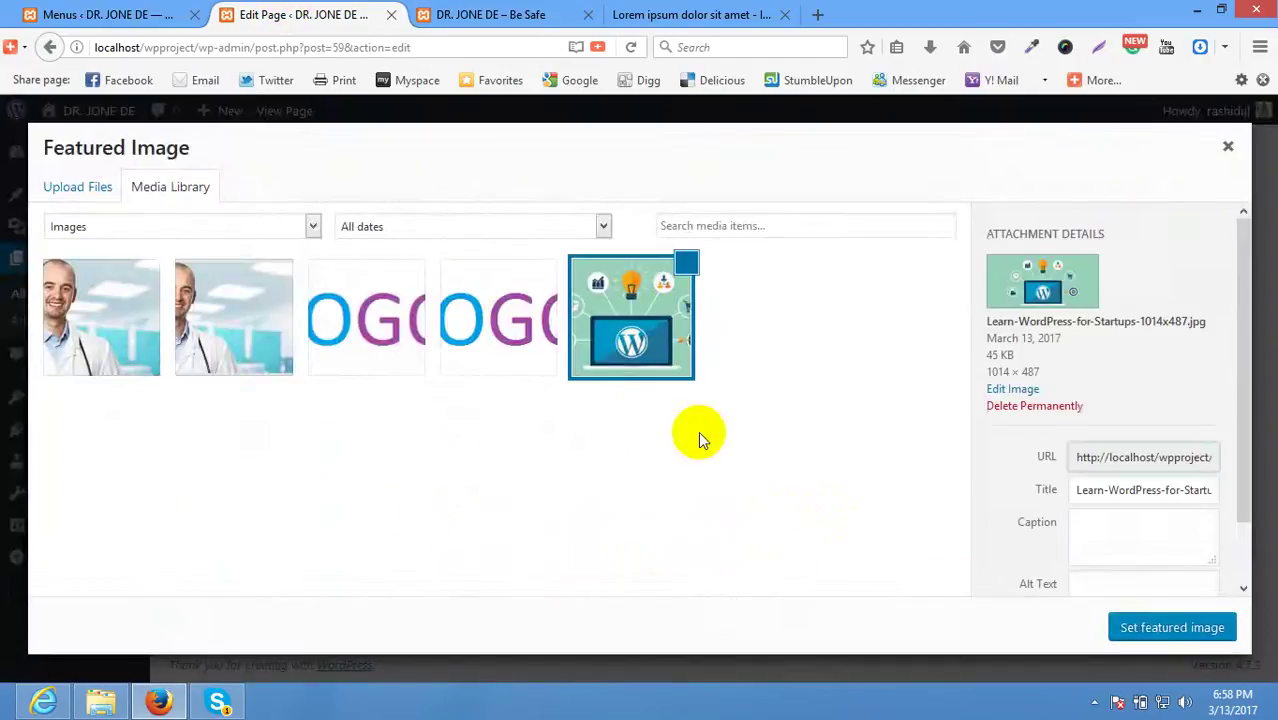
left_click(1118, 628)
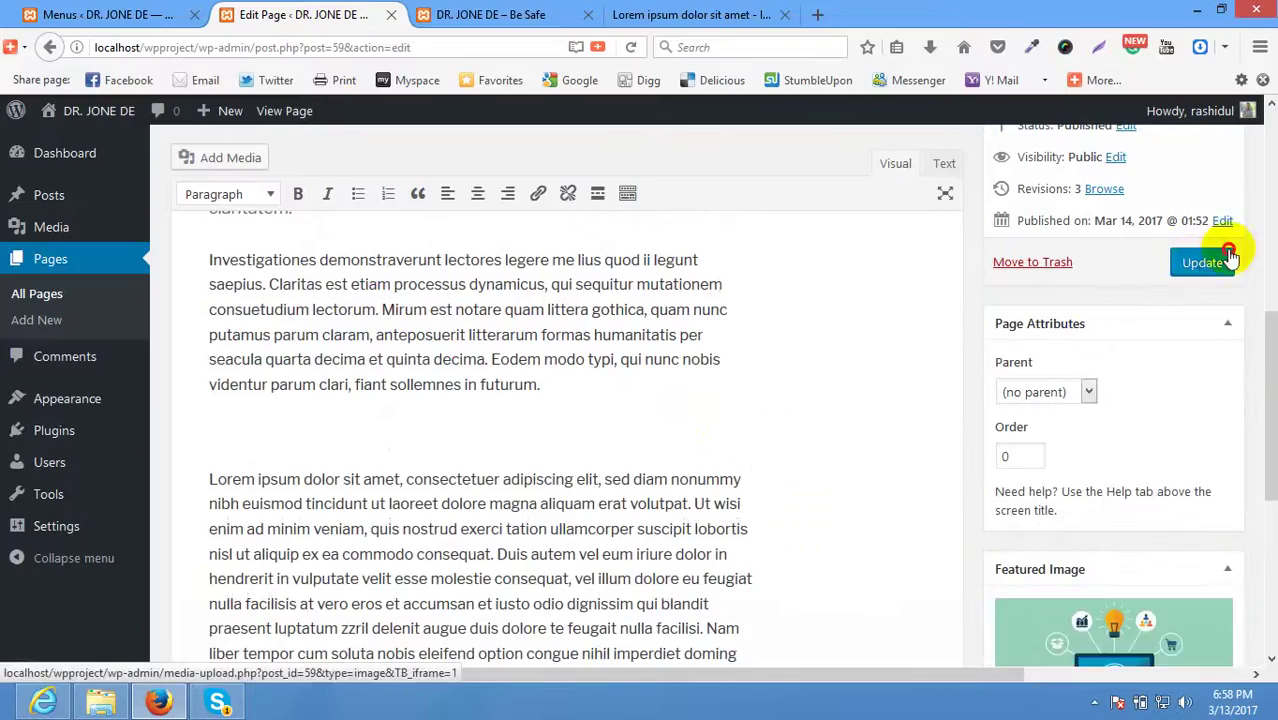
left_click(1196, 258)
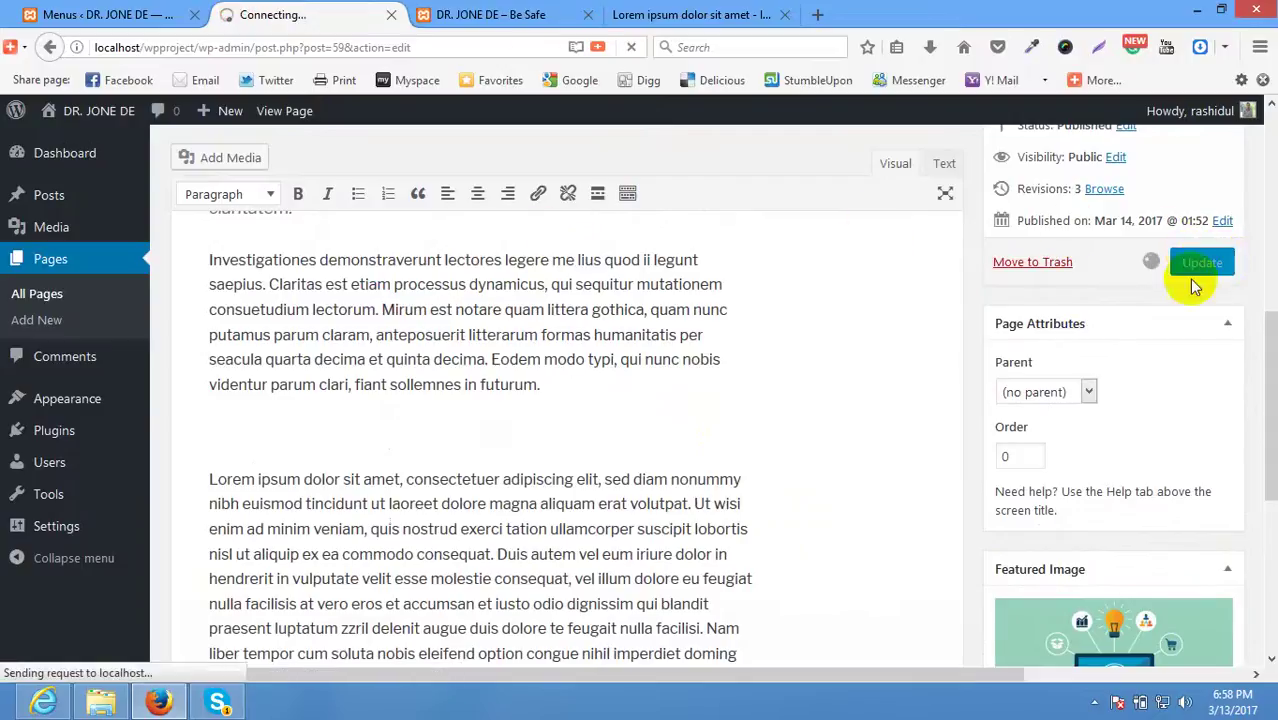
Reload the site's front page and examine how the featured image is displayed between the header and the Home content.
left_click(490, 14)
key("F5")
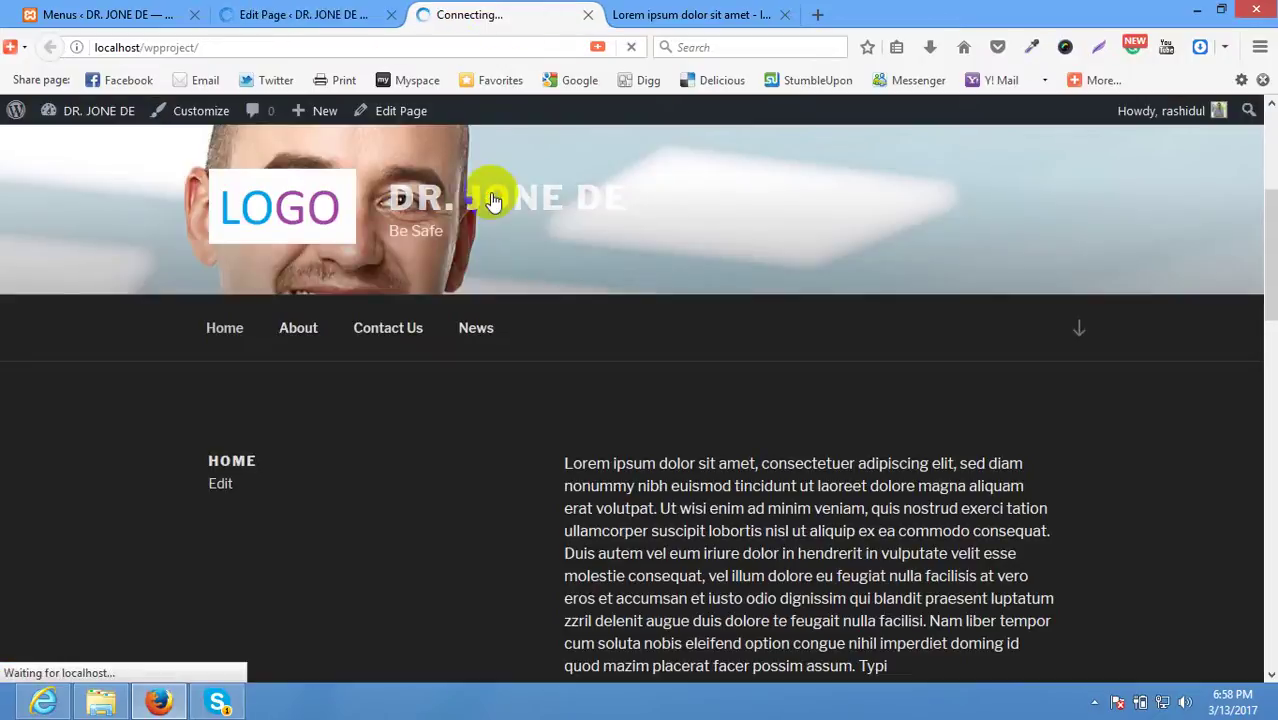
scroll(490, 200, "down", 8)
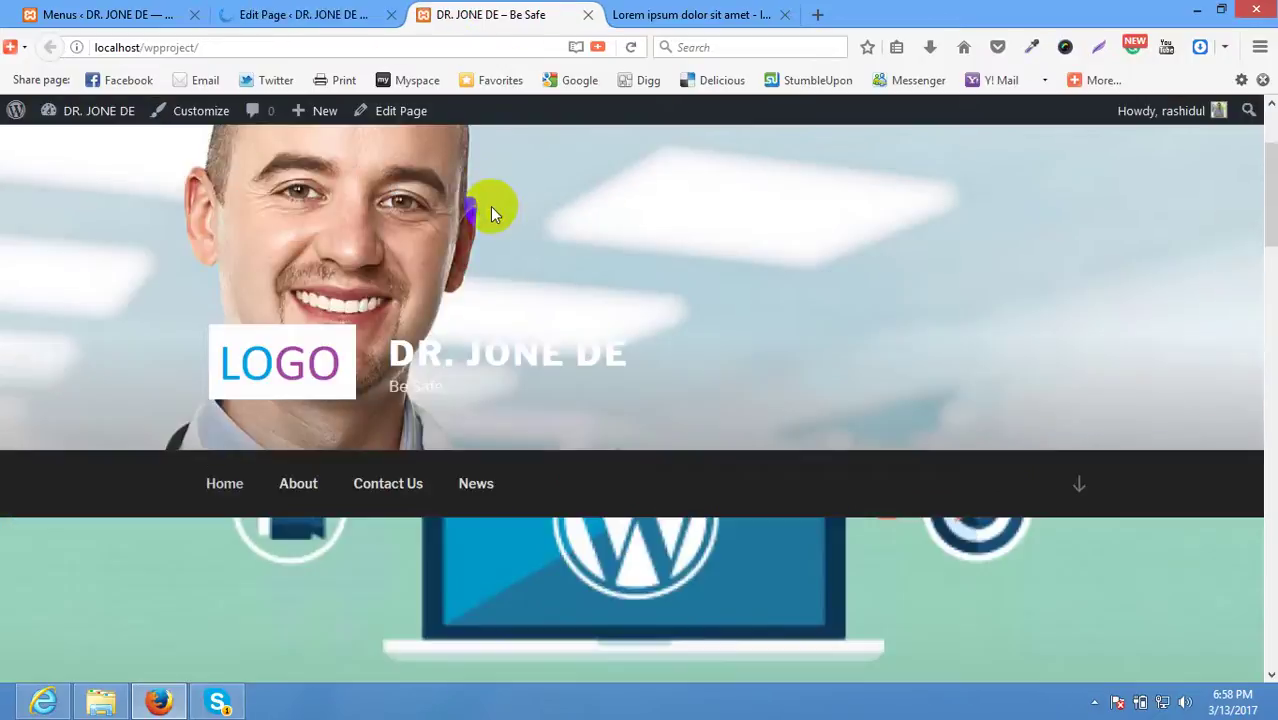
scroll(516, 332, "up", 5)
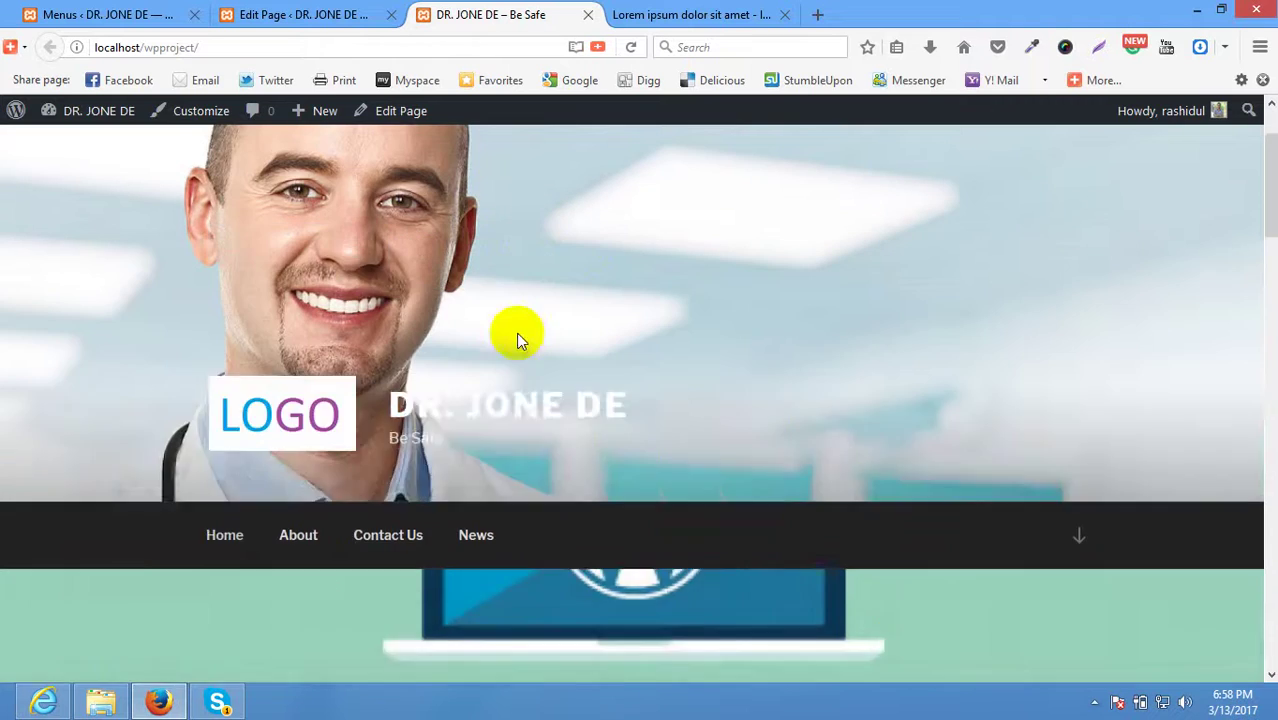
scroll(670, 276, "down", 5)
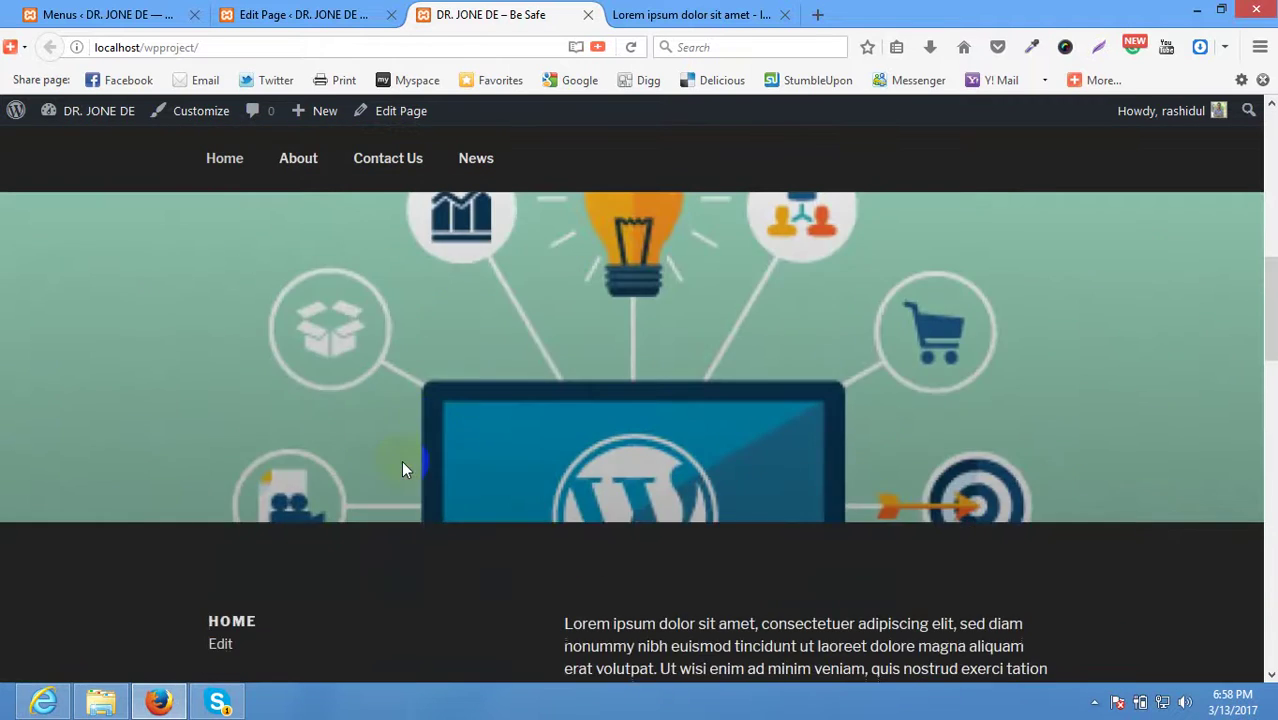
Examine the featured image and the Home text below it on the site's front page.
scroll(444, 411, "down", 2)
scroll(585, 399, "down", 2)
left_click_drag(587, 408, 778, 614)
scroll(562, 391, "up", 2)
left_click(465, 374)
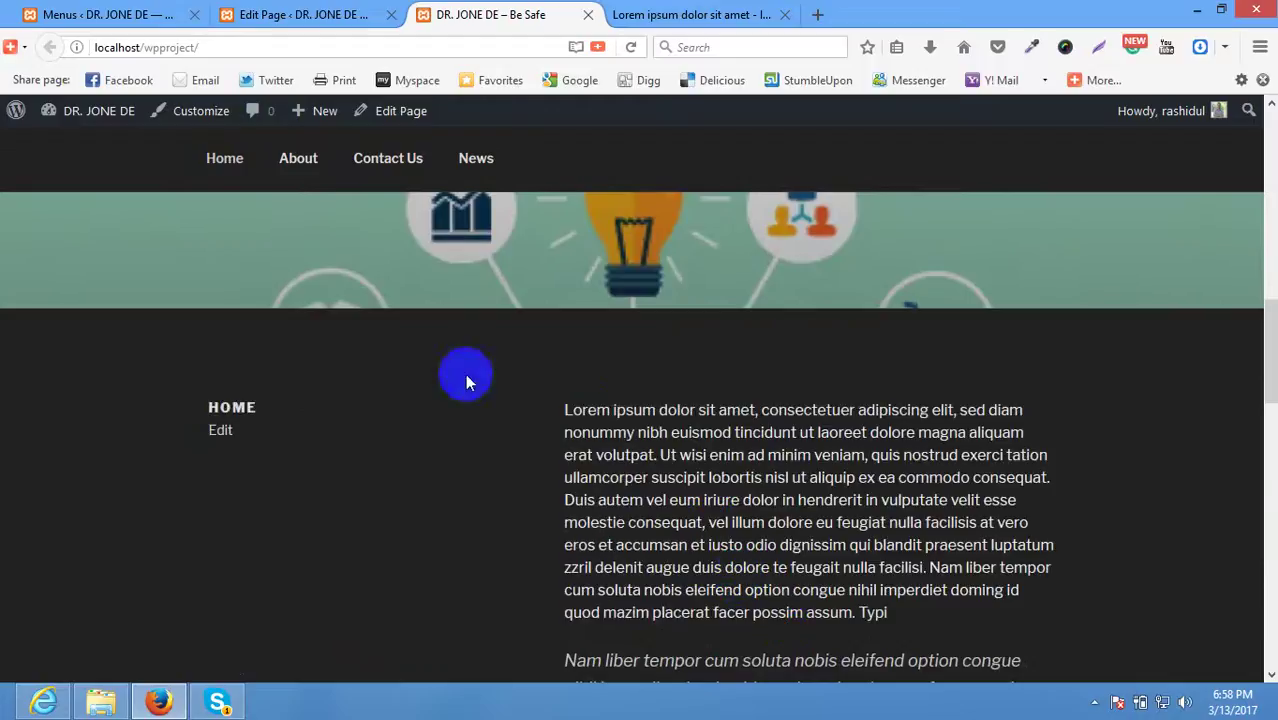
Remove the featured image from the Home page and update the page.
left_click(262, 14)
scroll(1052, 557, "down", 5)
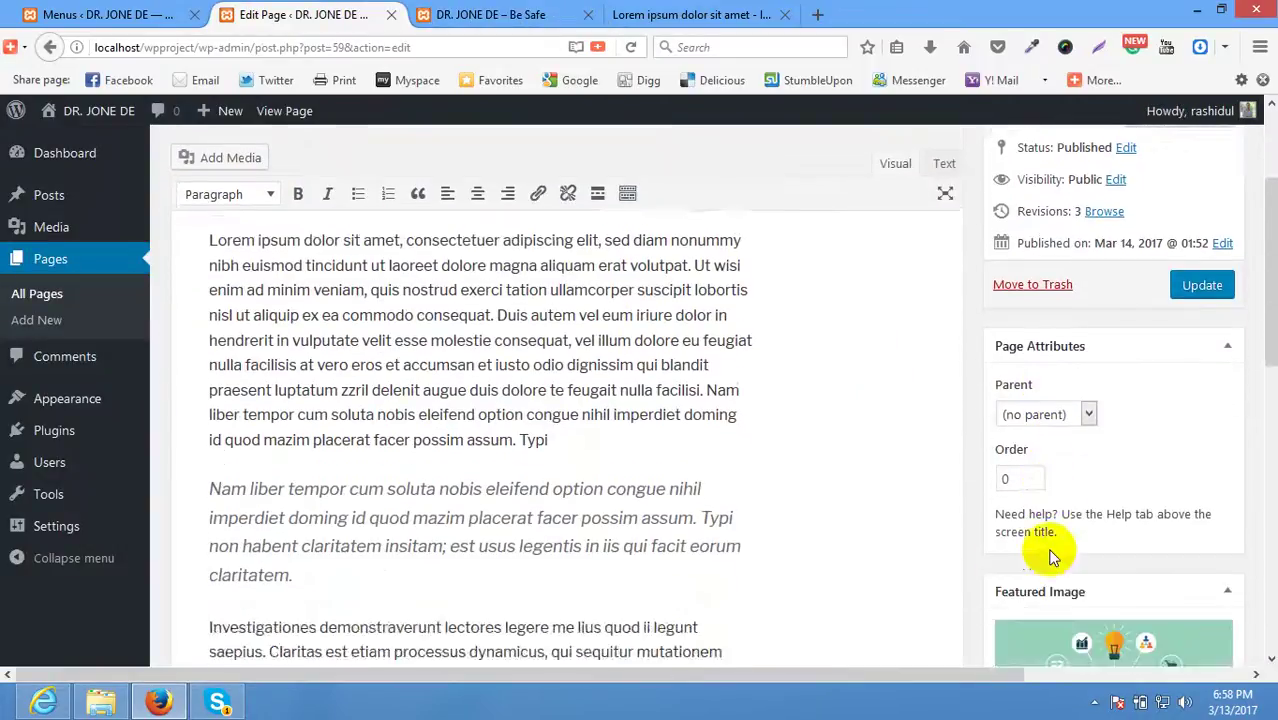
left_click(1035, 600)
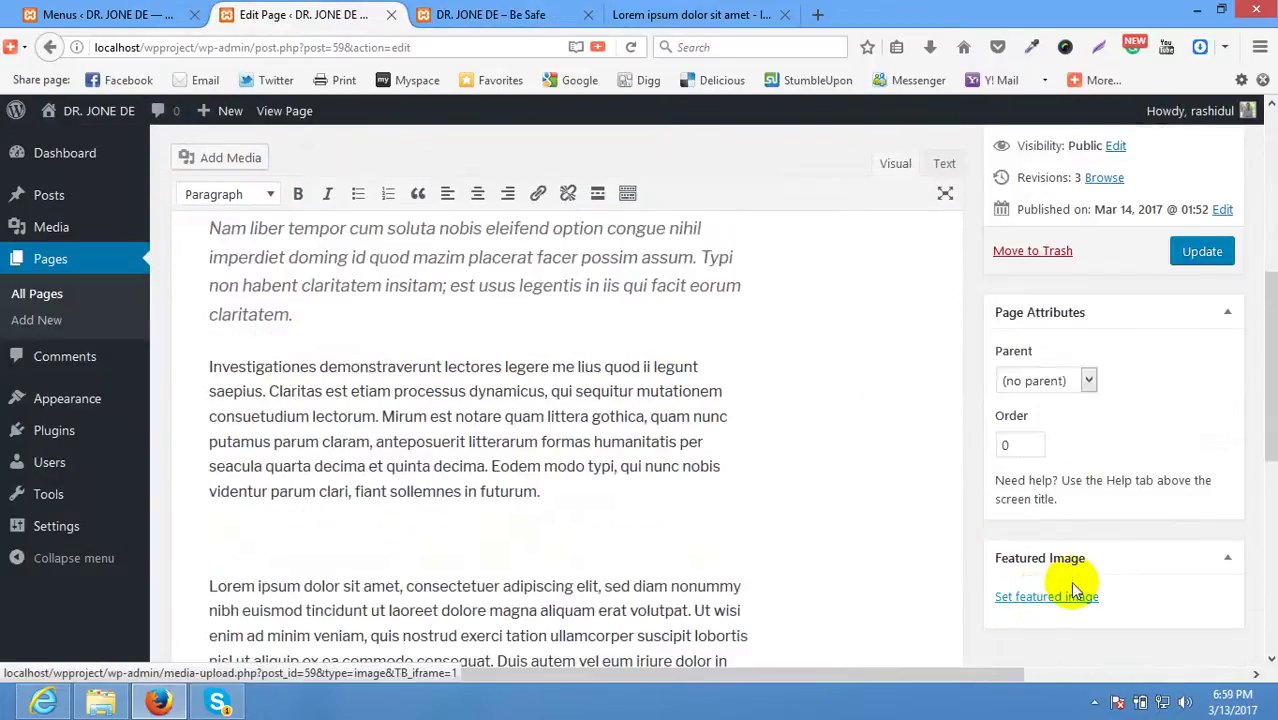
left_click(1200, 253)
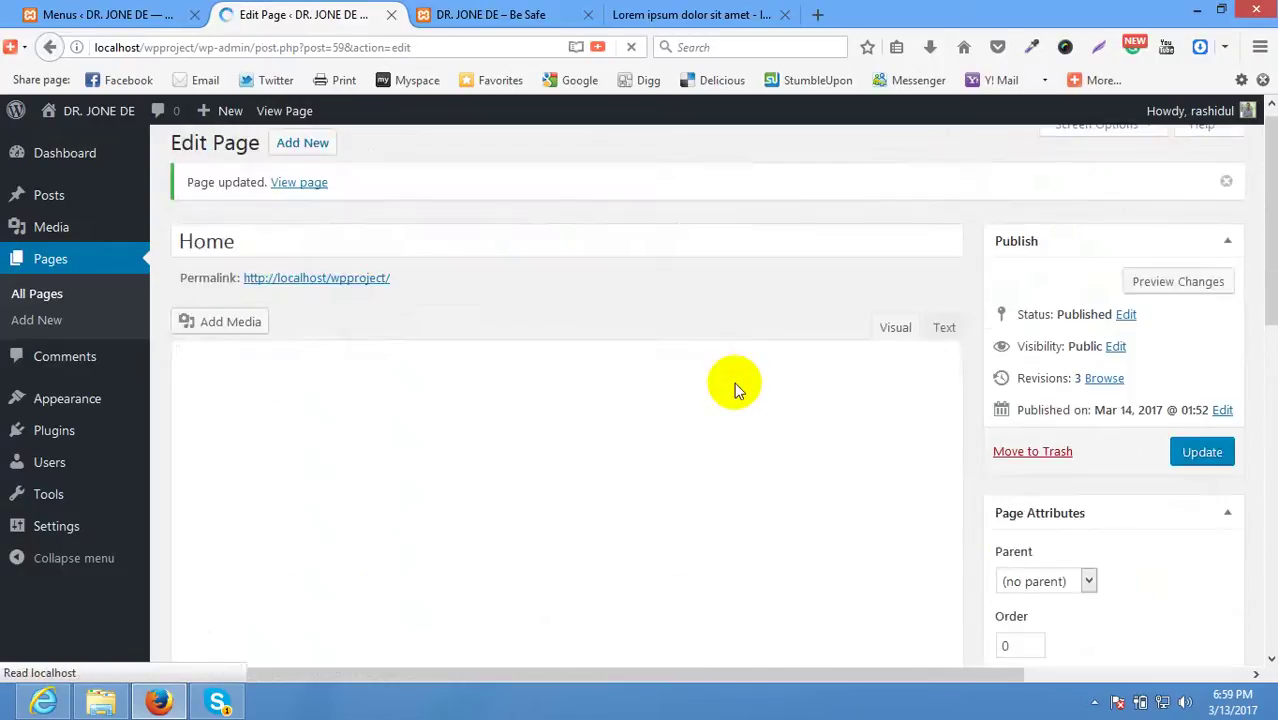
Compare the Home page's title in the editor with its heading on the front page, and examine the content and image there.
left_click(298, 240)
left_click_drag(298, 240, 128, 254)
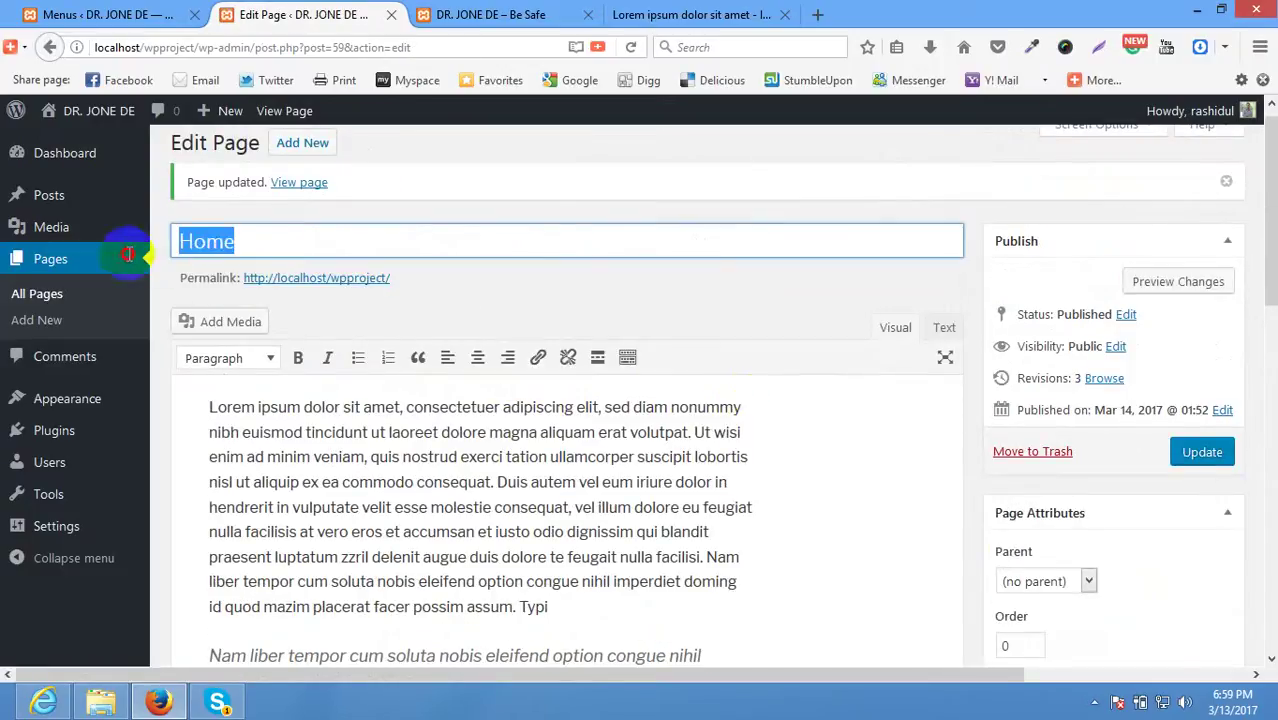
left_click(488, 15)
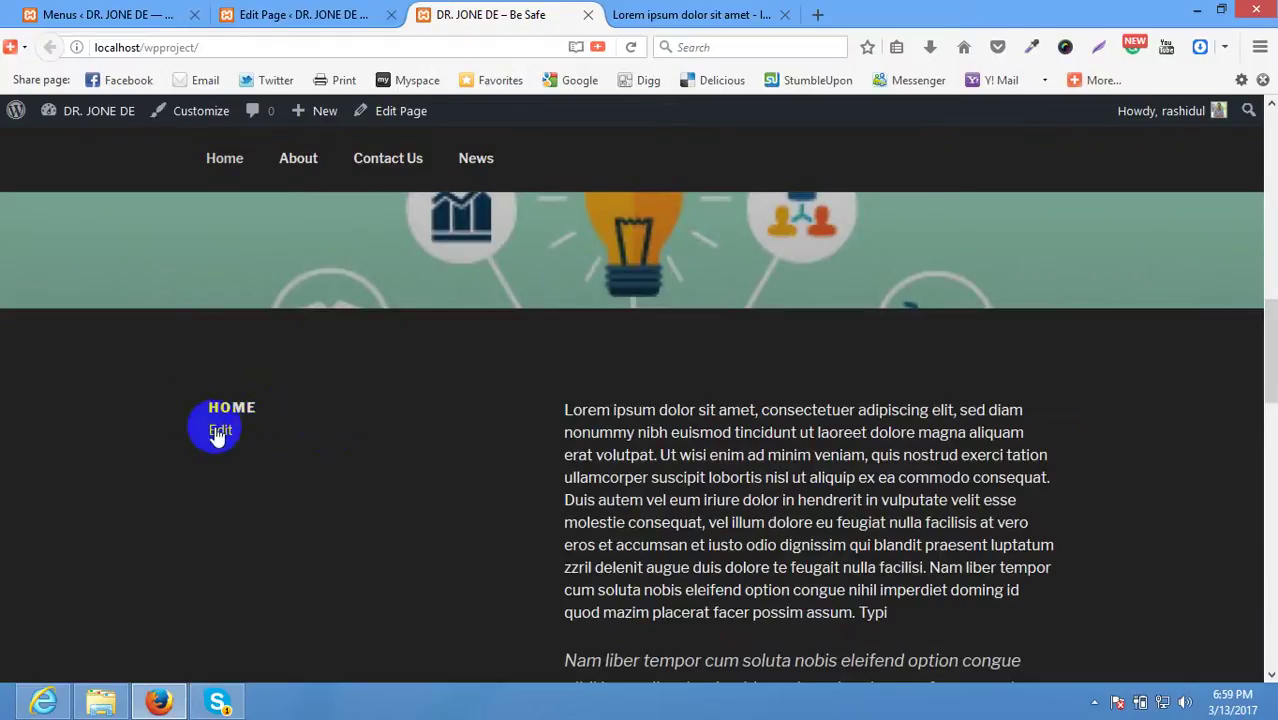
left_click_drag(263, 430, 194, 428)
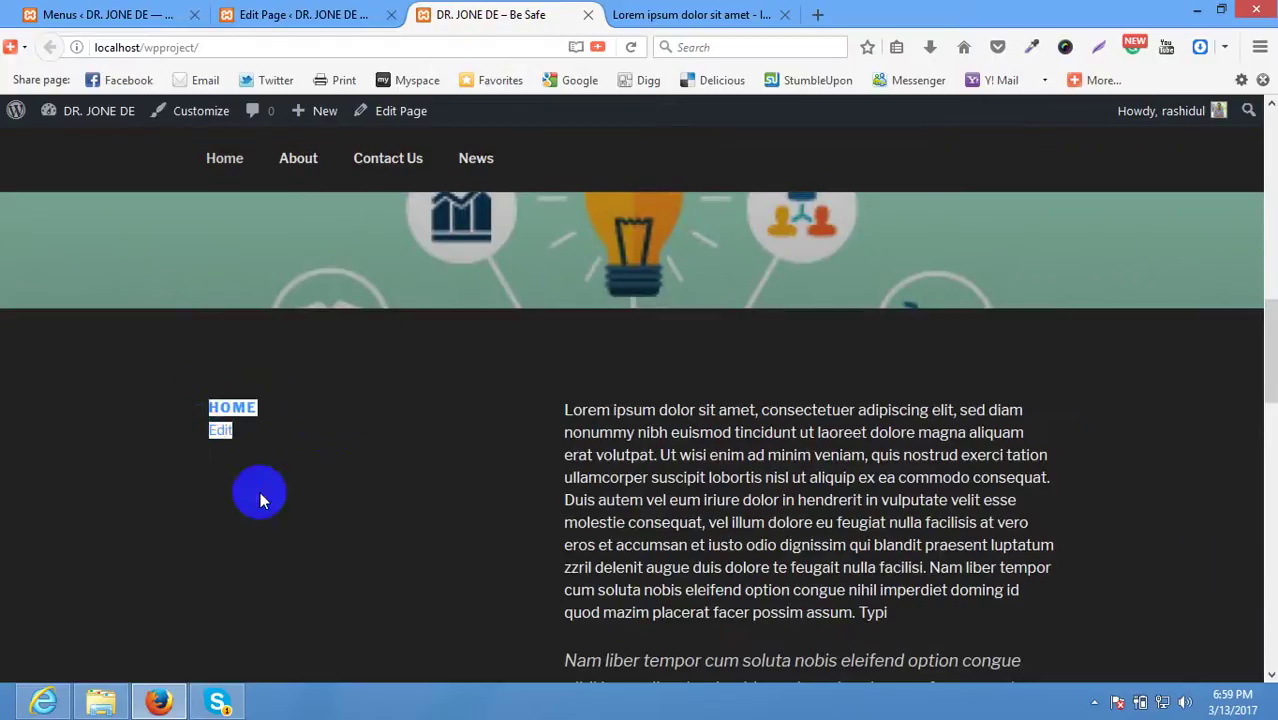
left_click(374, 442)
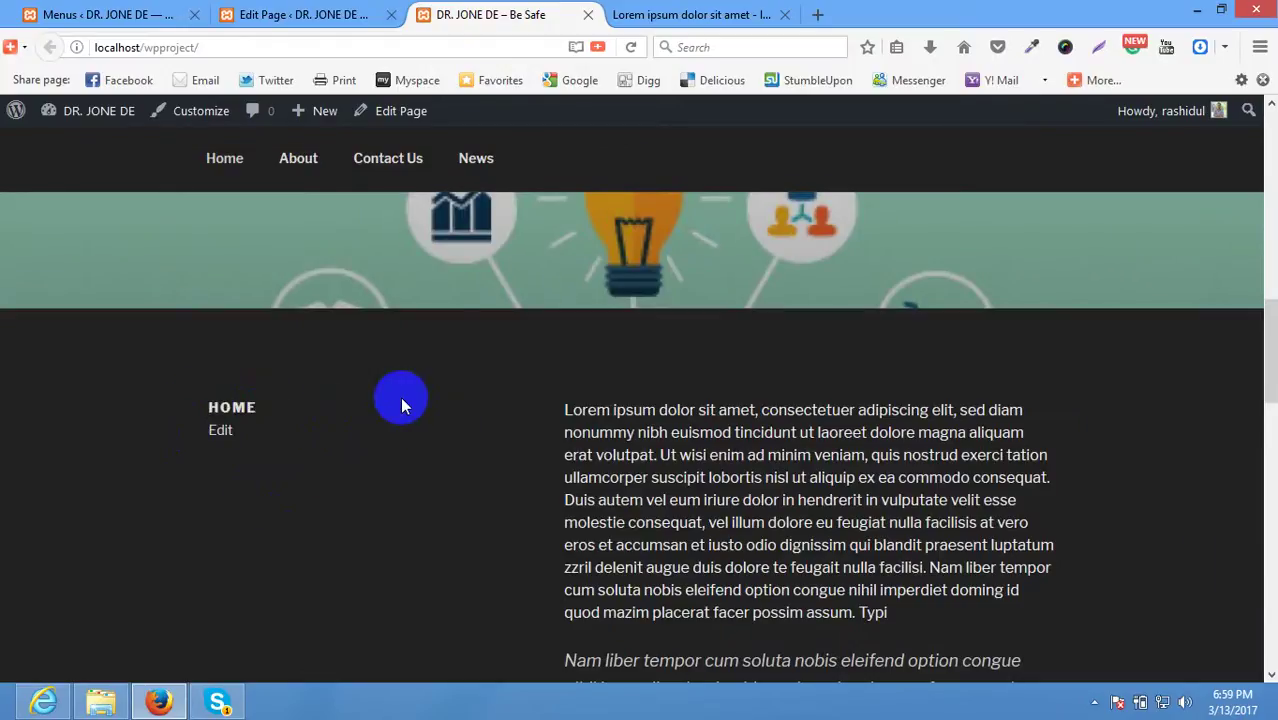
scroll(533, 432, "down", 6)
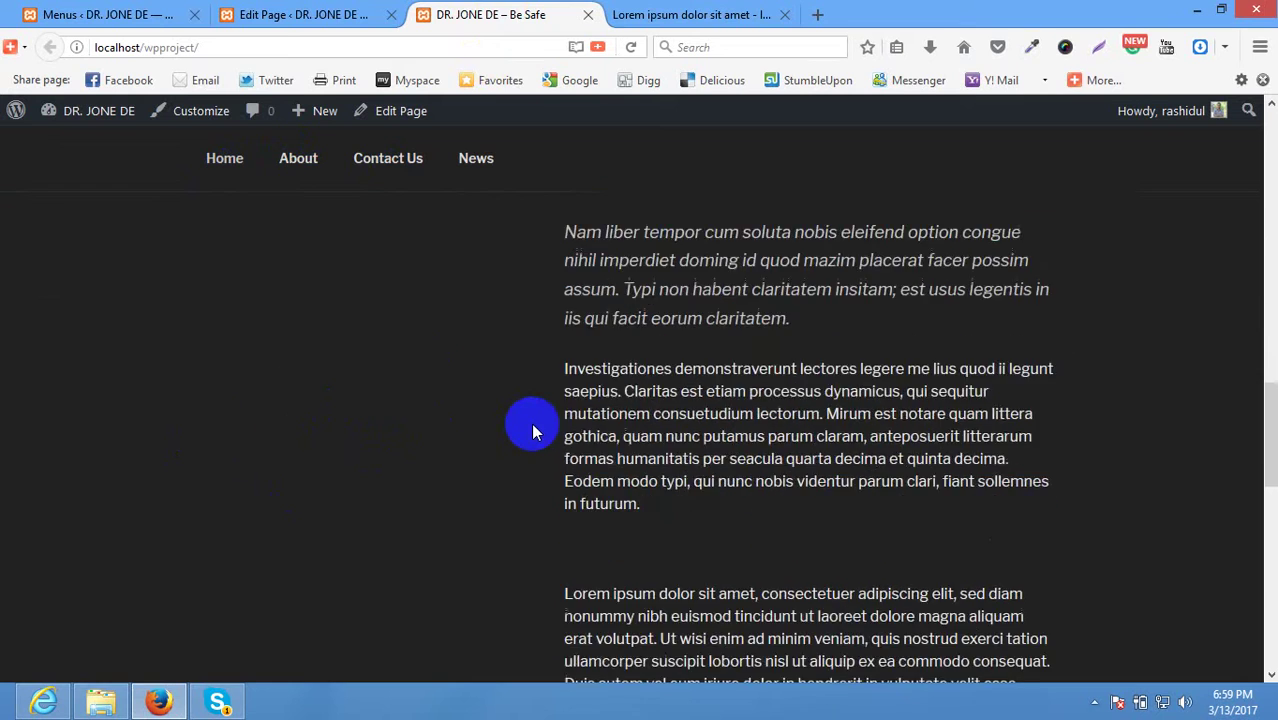
scroll(533, 432, "up", 3)
scroll(531, 423, "up", 10)
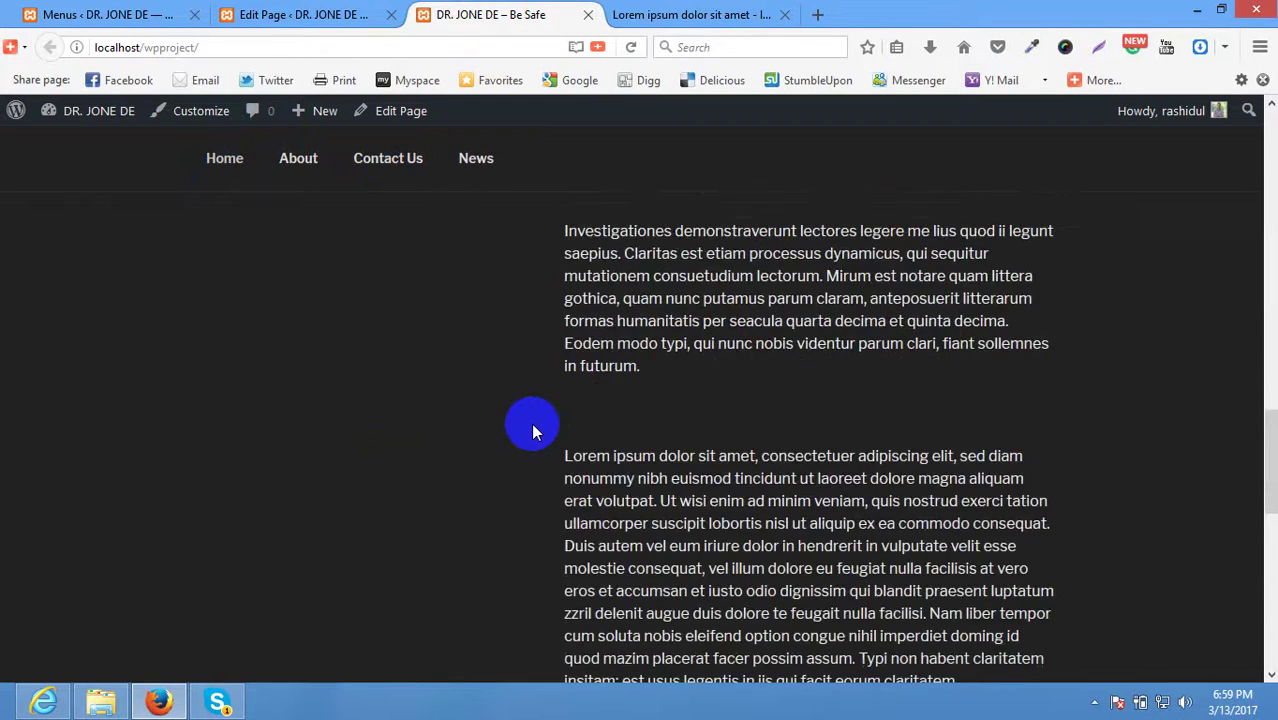
scroll(511, 489, "down", 1)
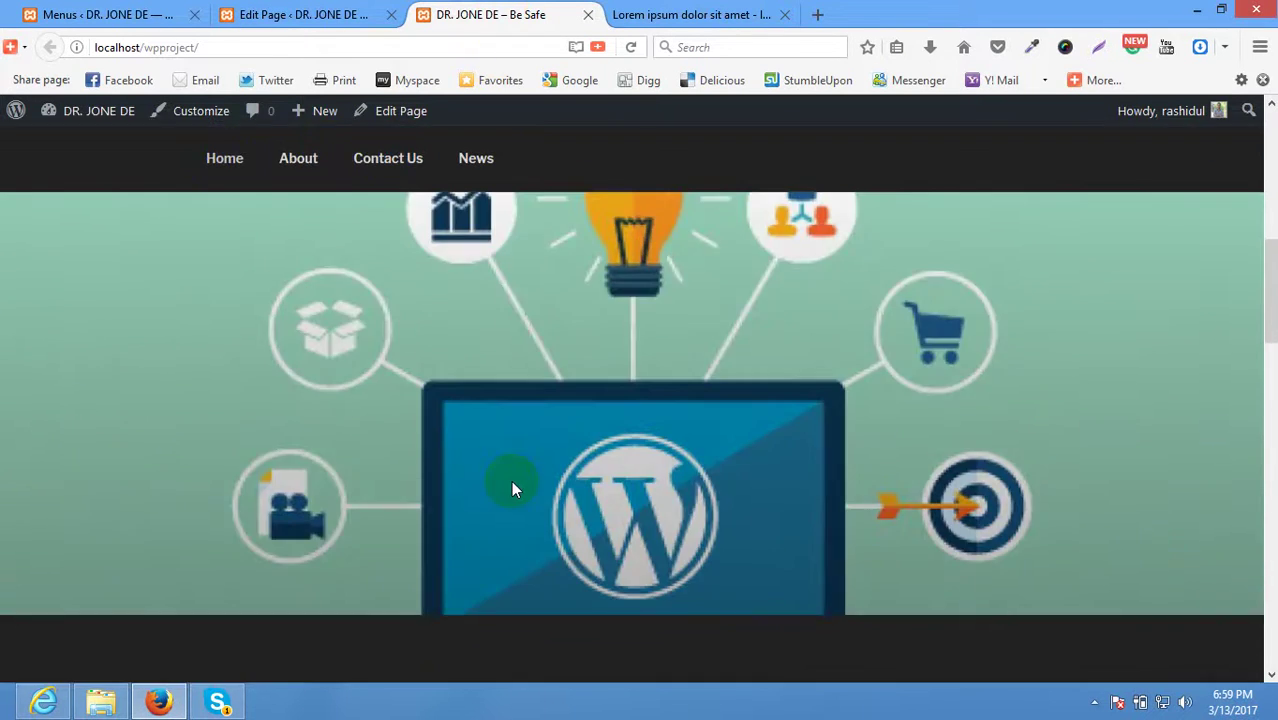
scroll(511, 489, "up", 3)
Reload the site's front page and examine the area between the header and the Home content.
left_click(333, 302)
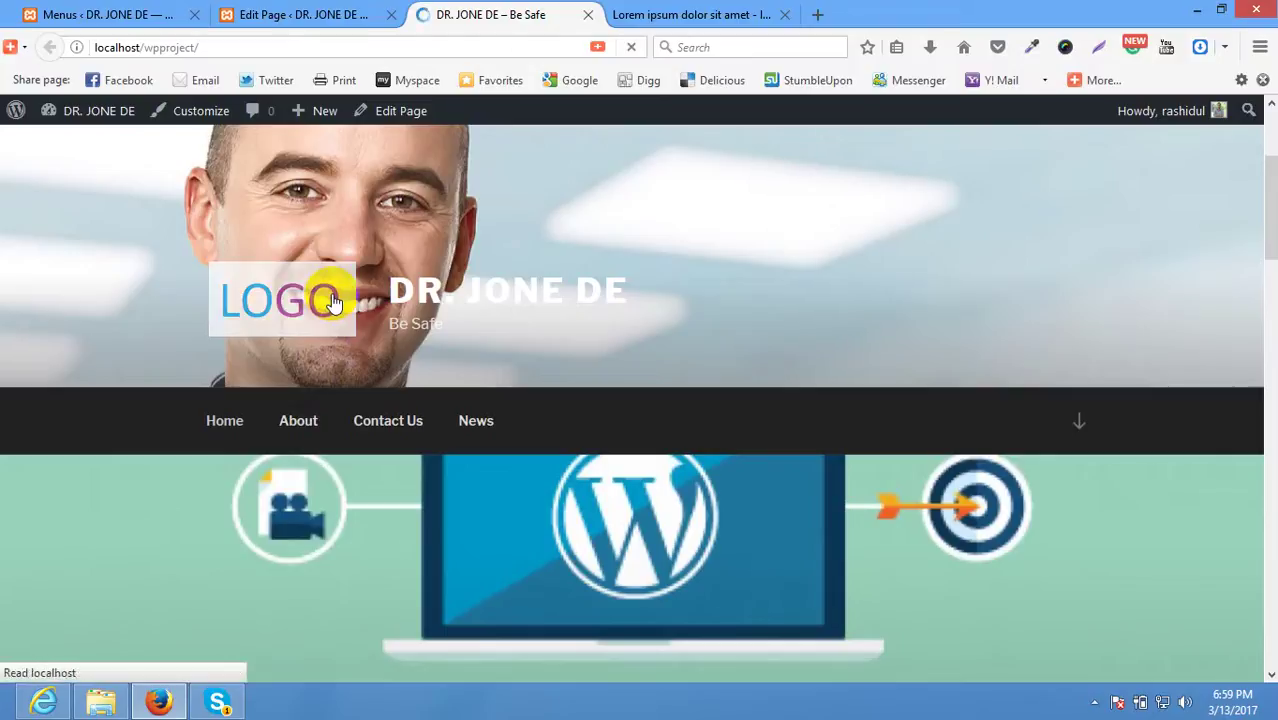
scroll(350, 529, "down", 5)
scroll(350, 529, "up", 2)
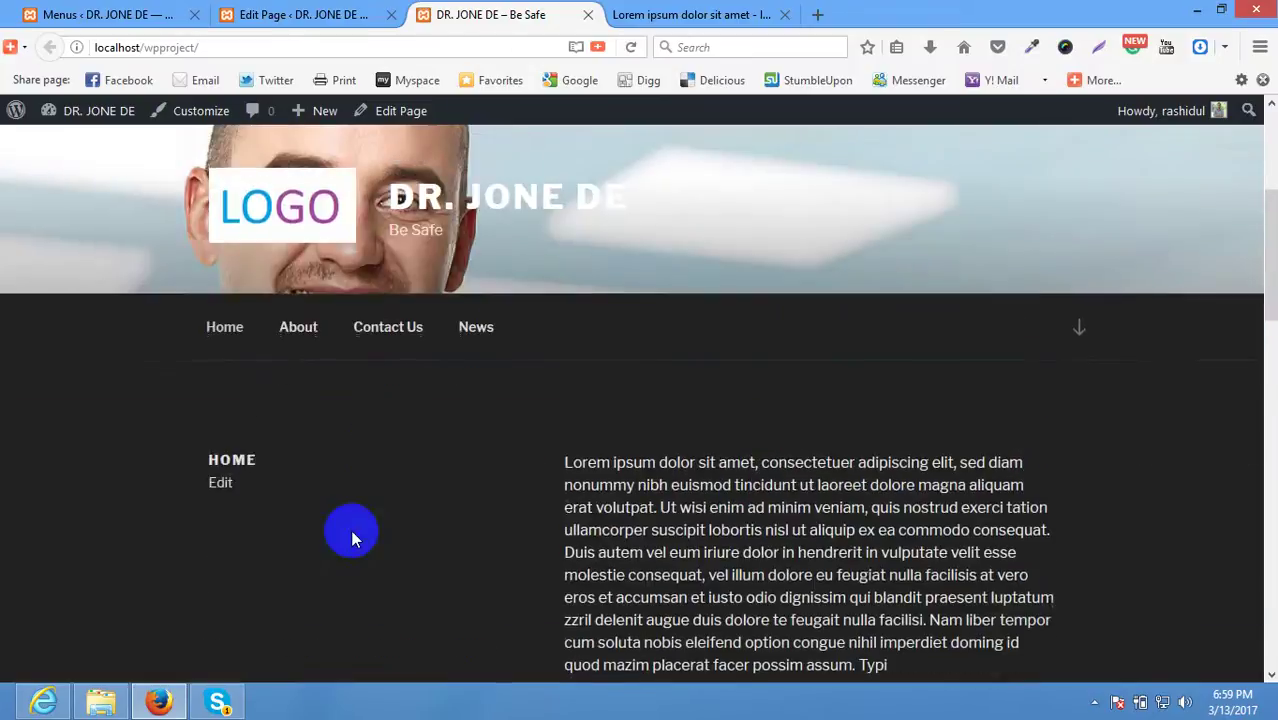
Open the page behind the site's About link for editing and change its title to About Me.
left_click(300, 333)
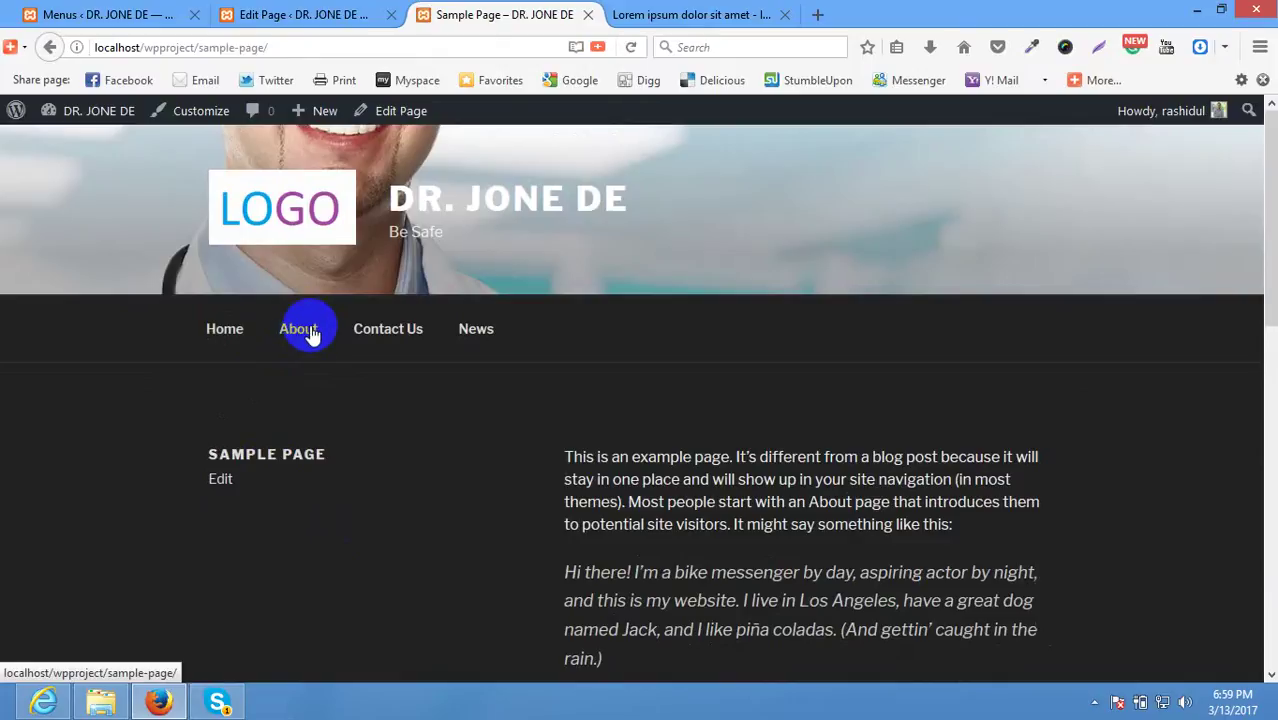
scroll(312, 335, "down", 3)
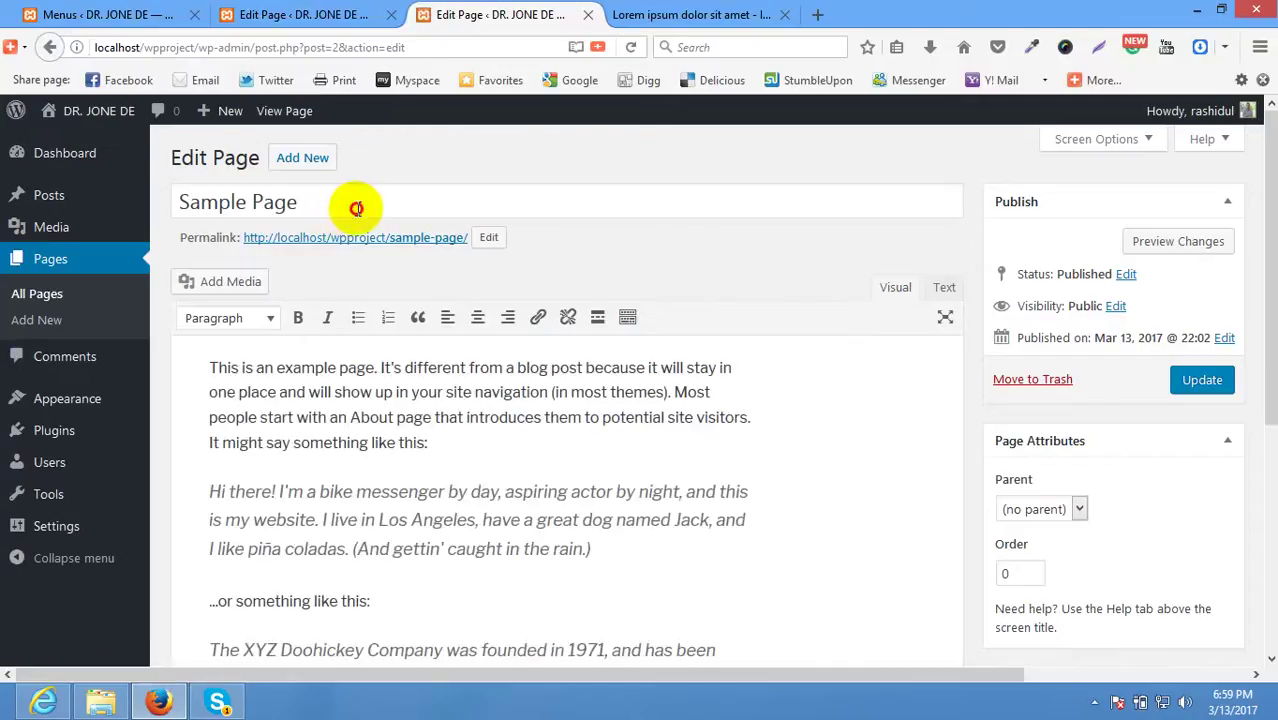
left_click_drag(356, 208, 128, 242)
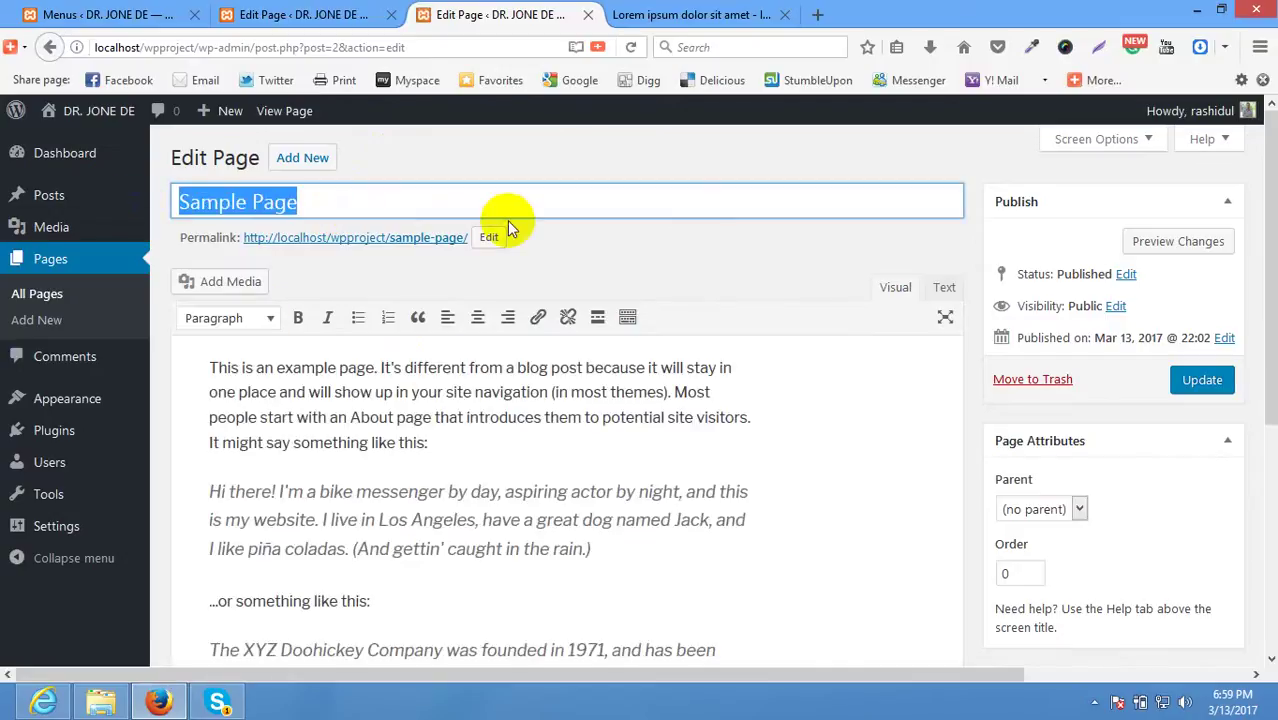
type("About Me")
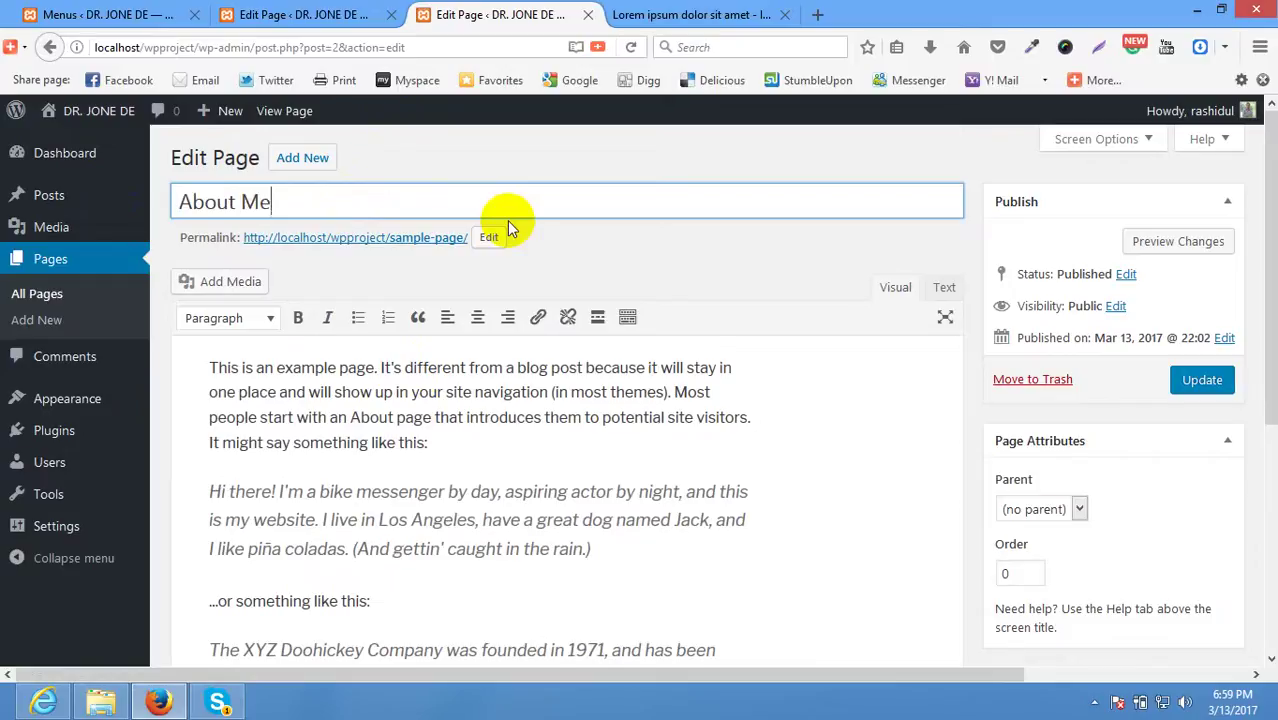
Set the About Me page's permalink slug to about-me and update the page.
left_click(490, 238)
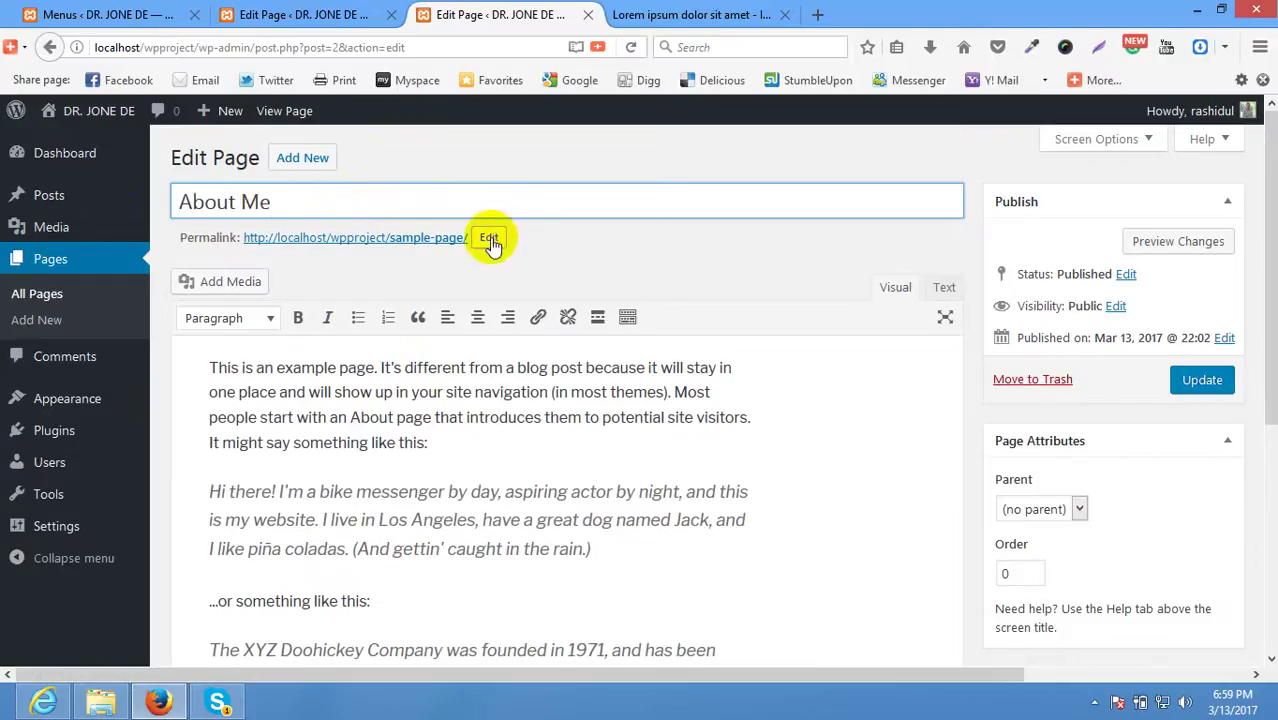
left_click_drag(494, 240, 180, 228)
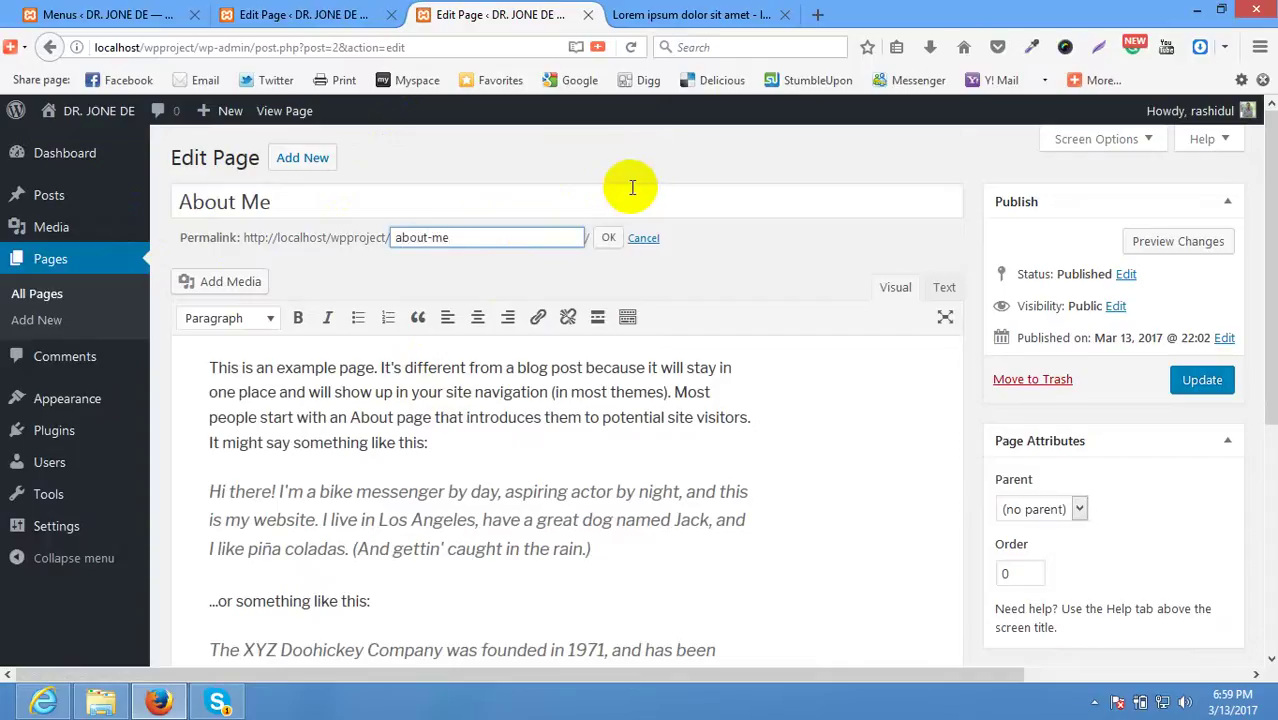
left_click(607, 240)
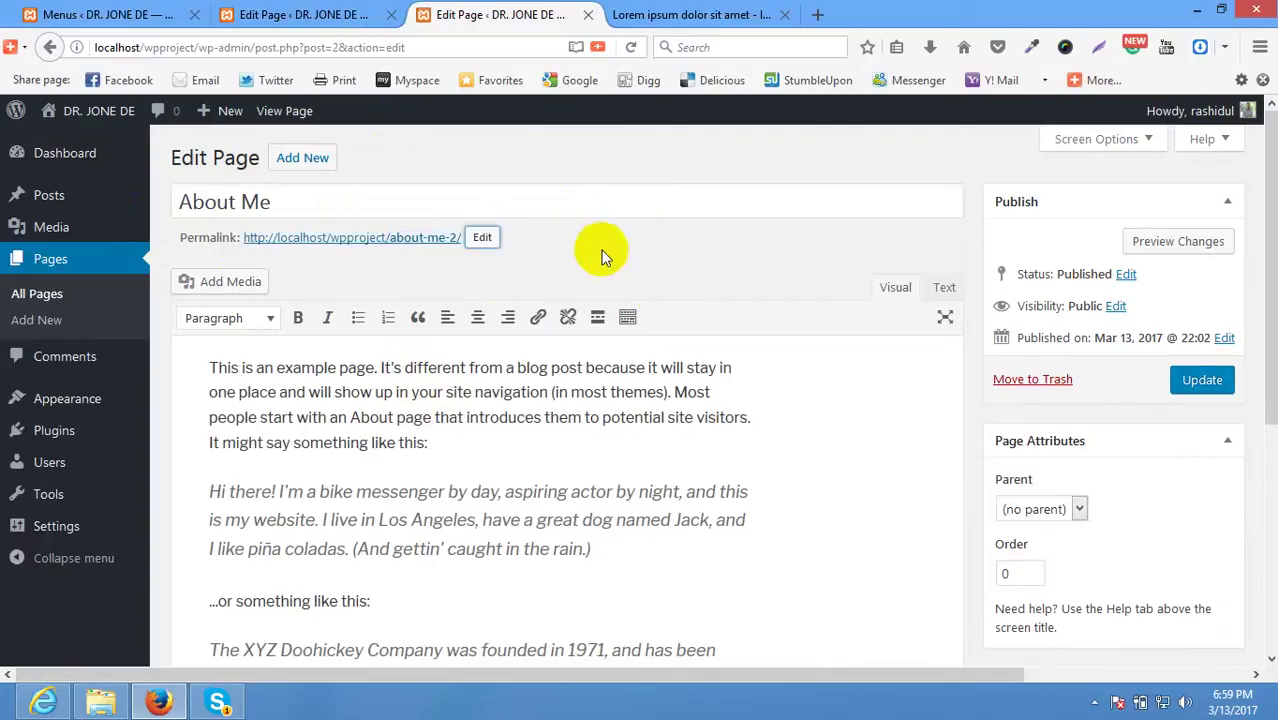
left_click(1220, 386)
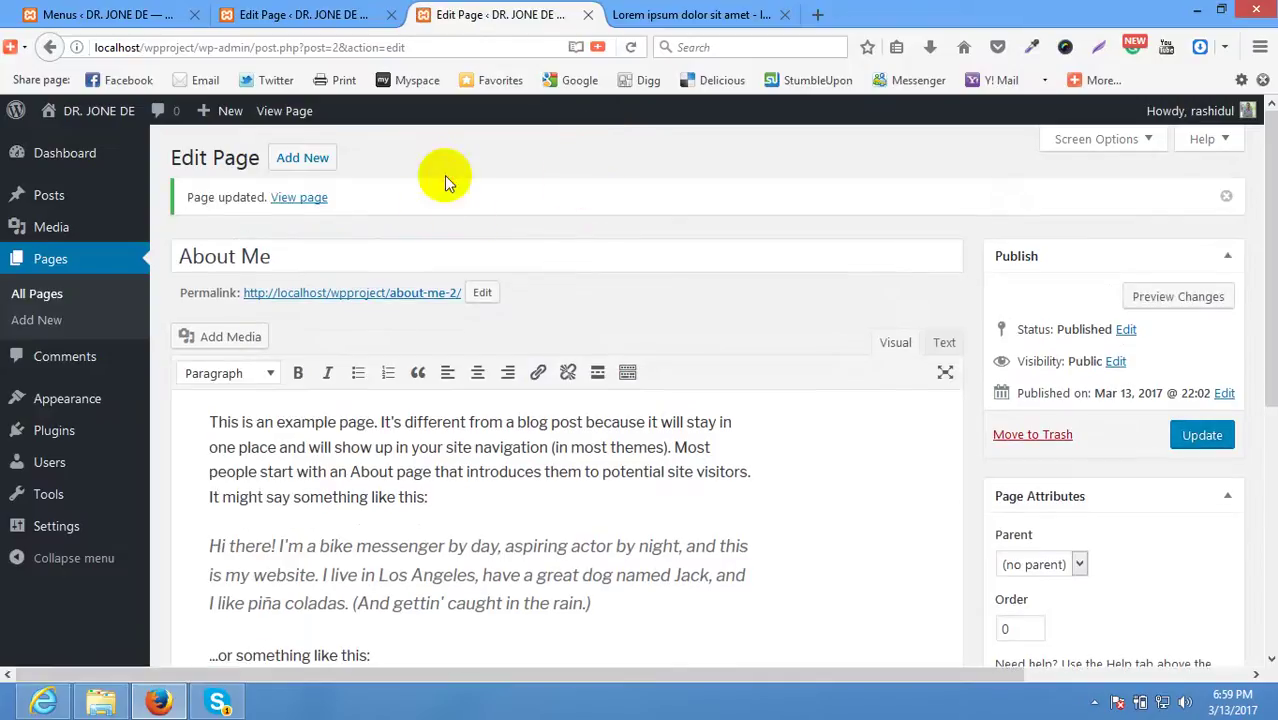
View the About Me page on the site and examine its heading and content.
left_click(284, 110)
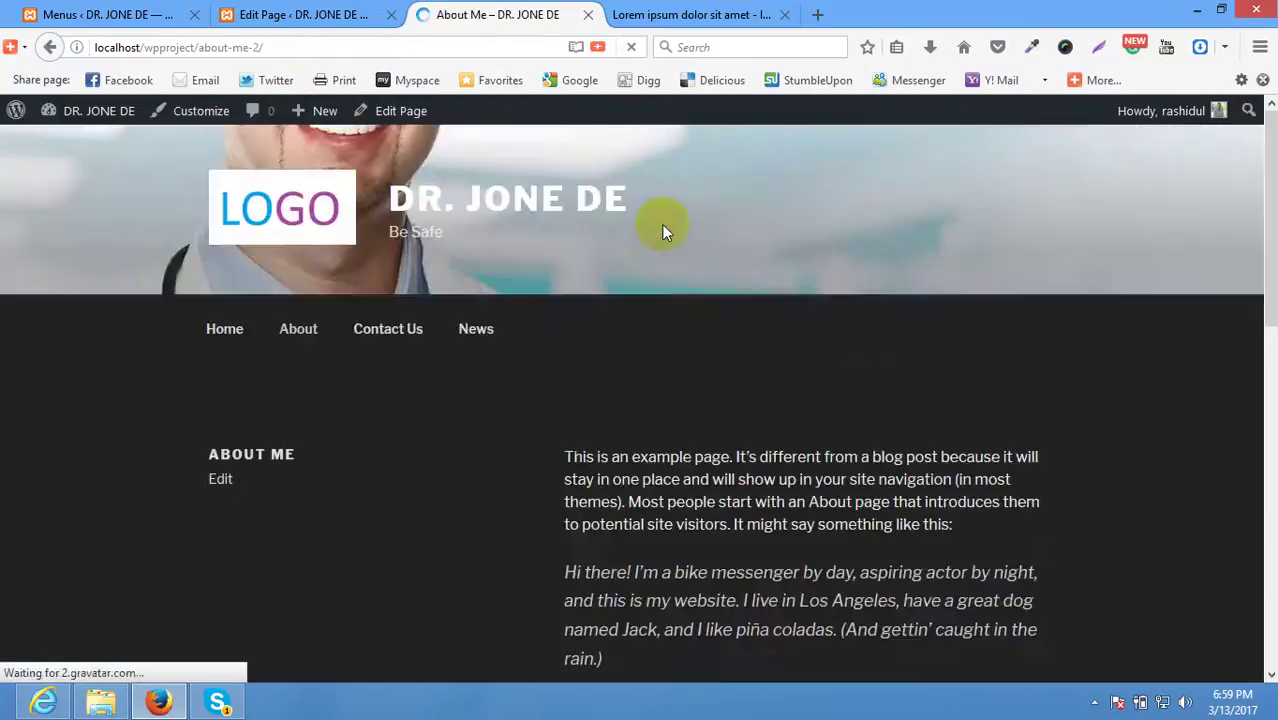
scroll(650, 270, "down", 5)
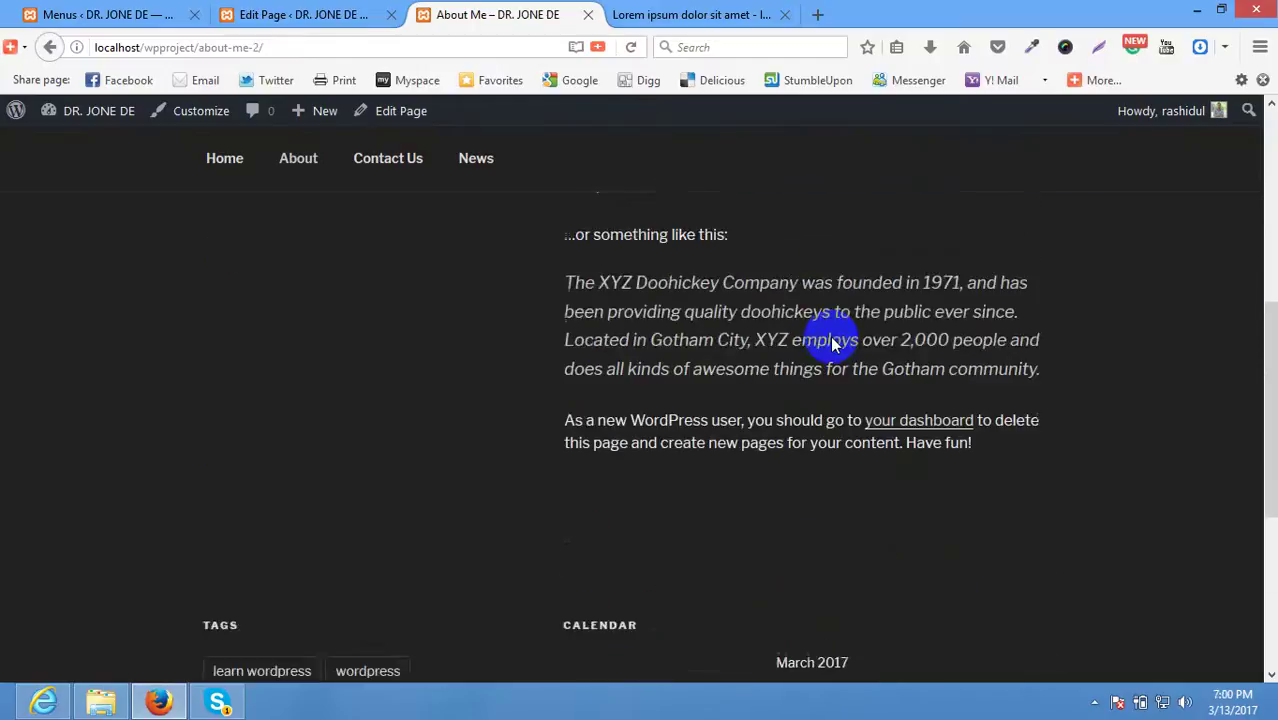
scroll(828, 337, "up", 4)
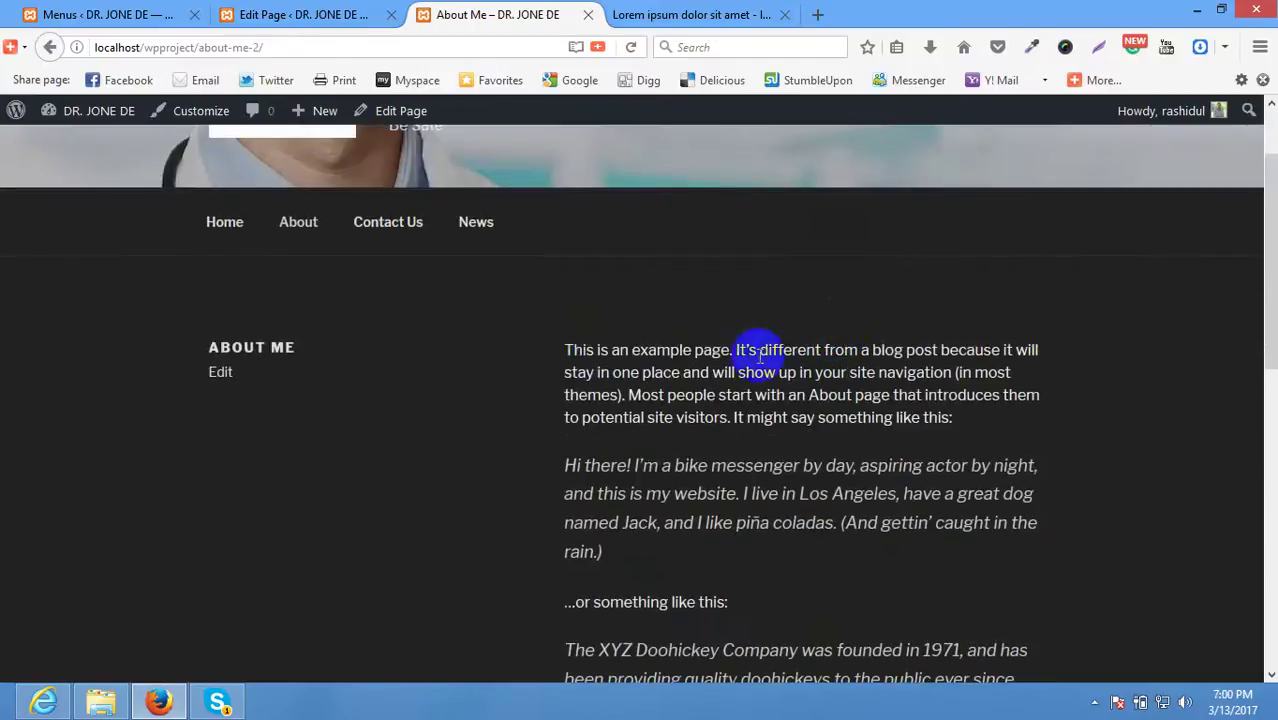
Look through the posts on the site's News page and try the Contact Us link.
left_click(479, 229)
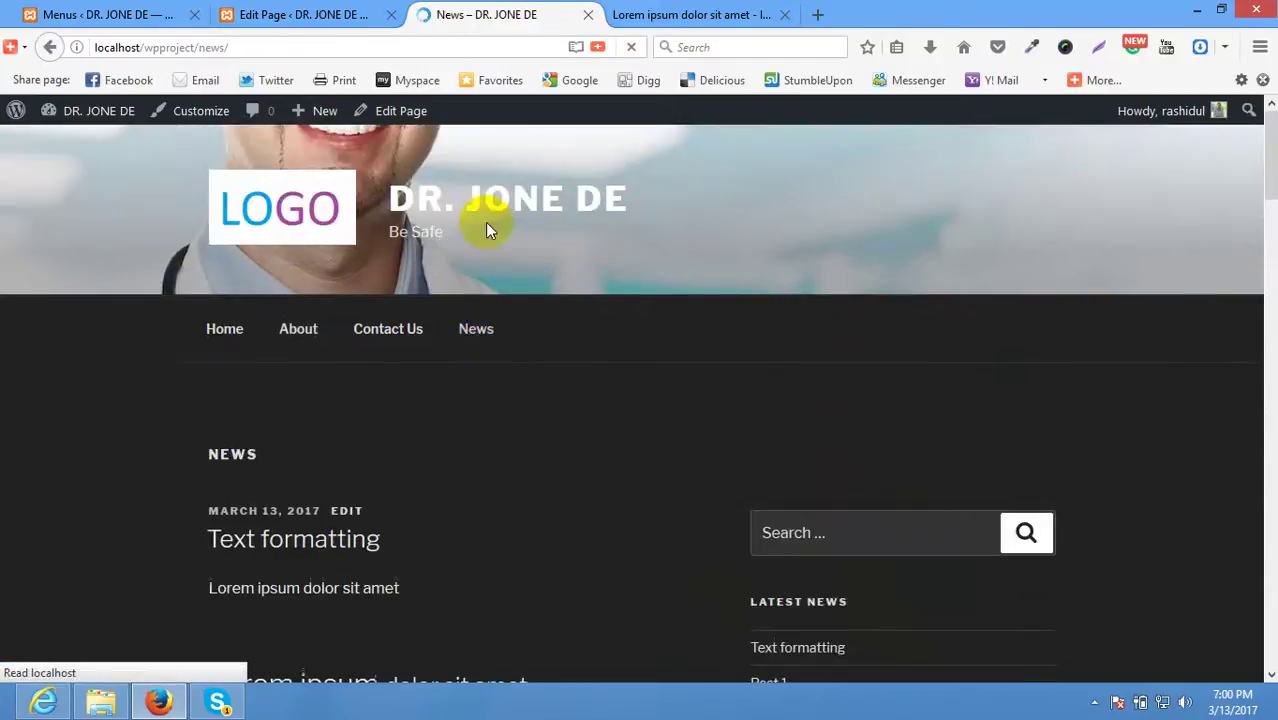
scroll(600, 428, "down", 5)
scroll(598, 433, "up", 5)
scroll(598, 433, "up", 1)
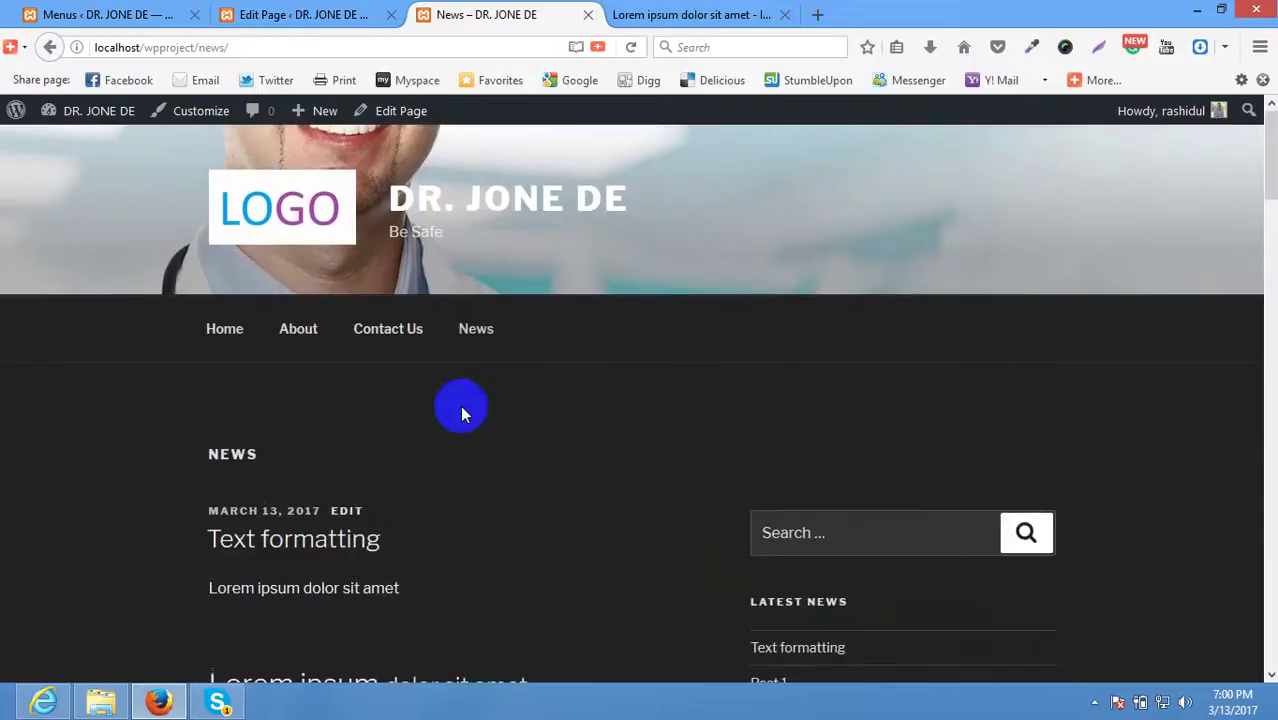
left_click(395, 326)
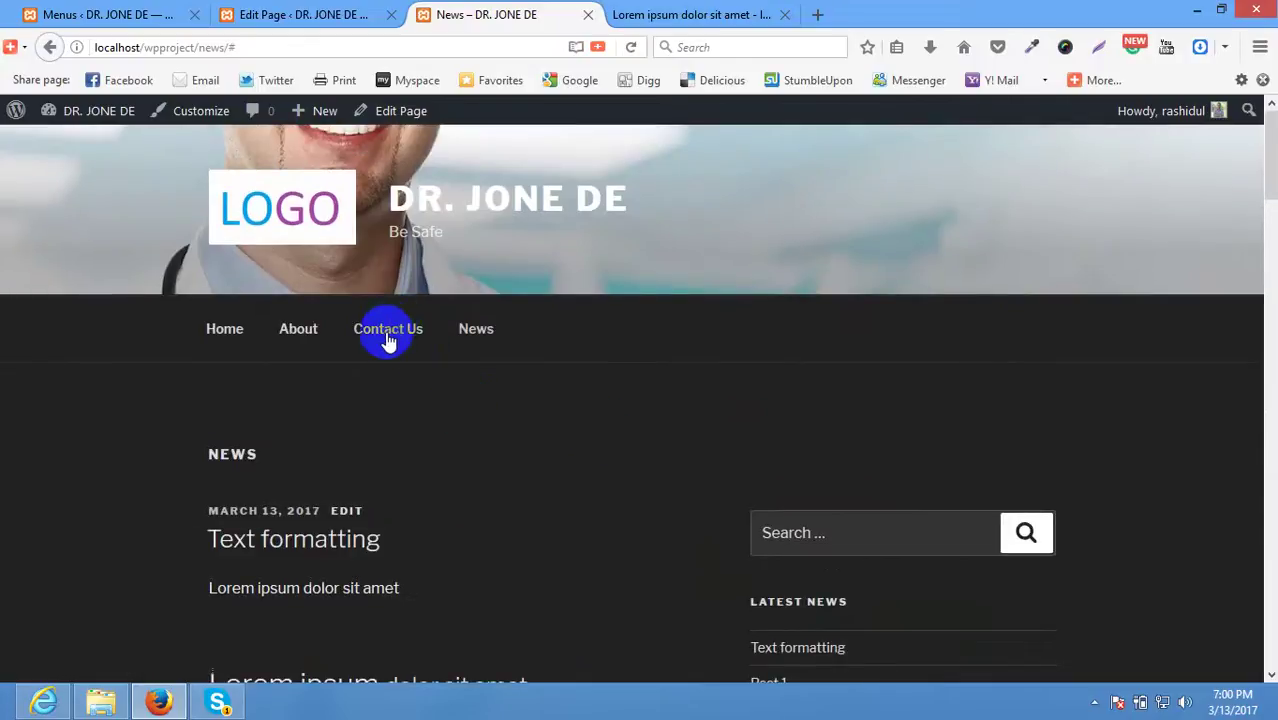
Review the list of all pages in the admin area, and publish a new page titled Contact me.
left_click(258, 12)
left_click(440, 14)
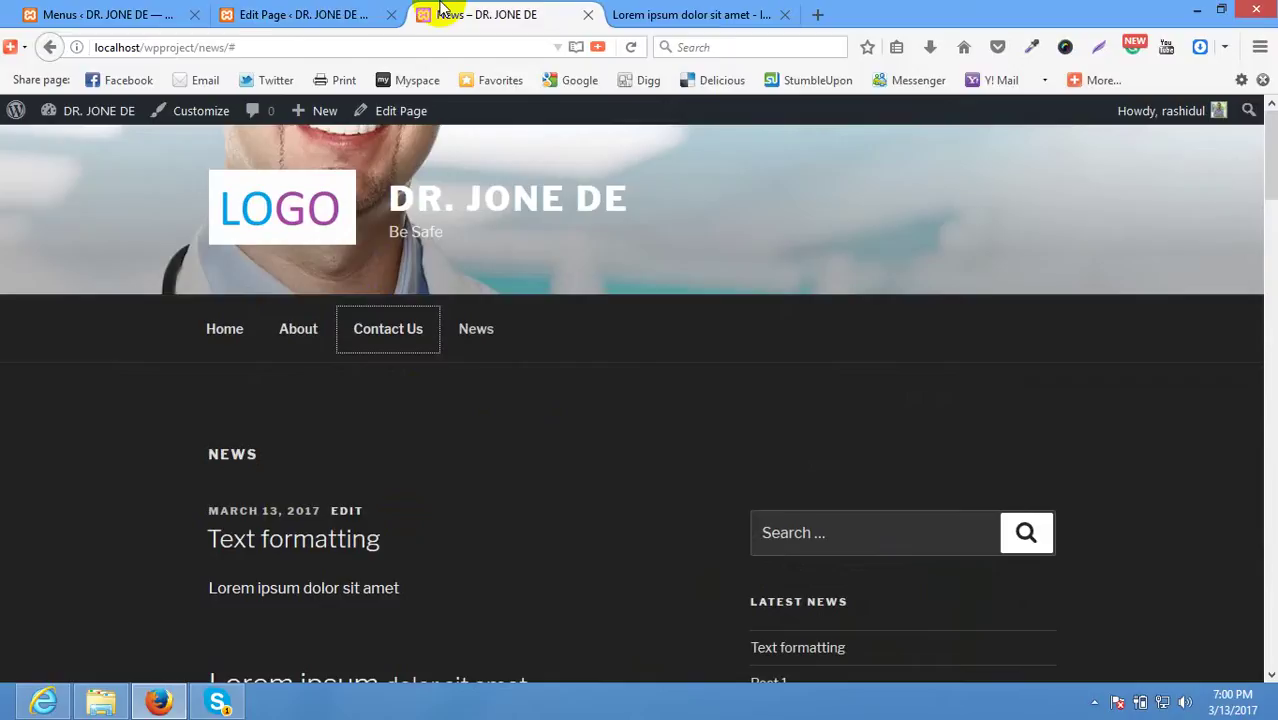
left_click(365, 13)
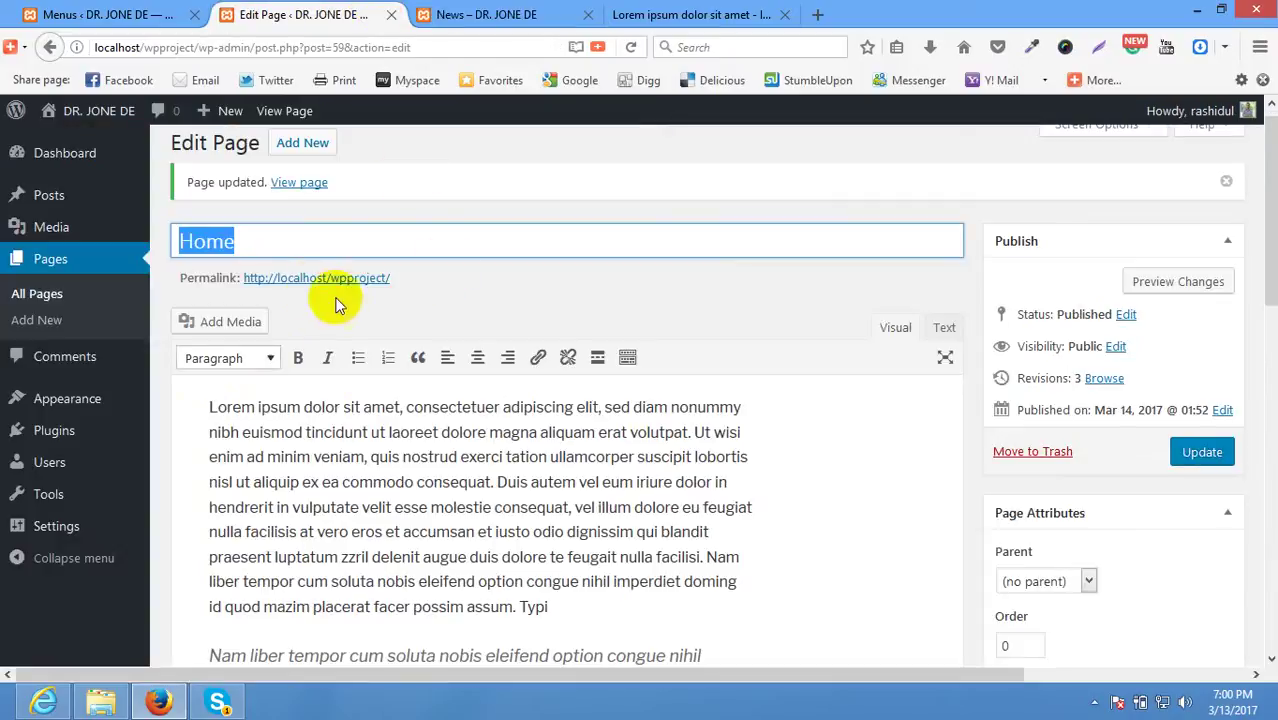
left_click(40, 296)
left_click(40, 296)
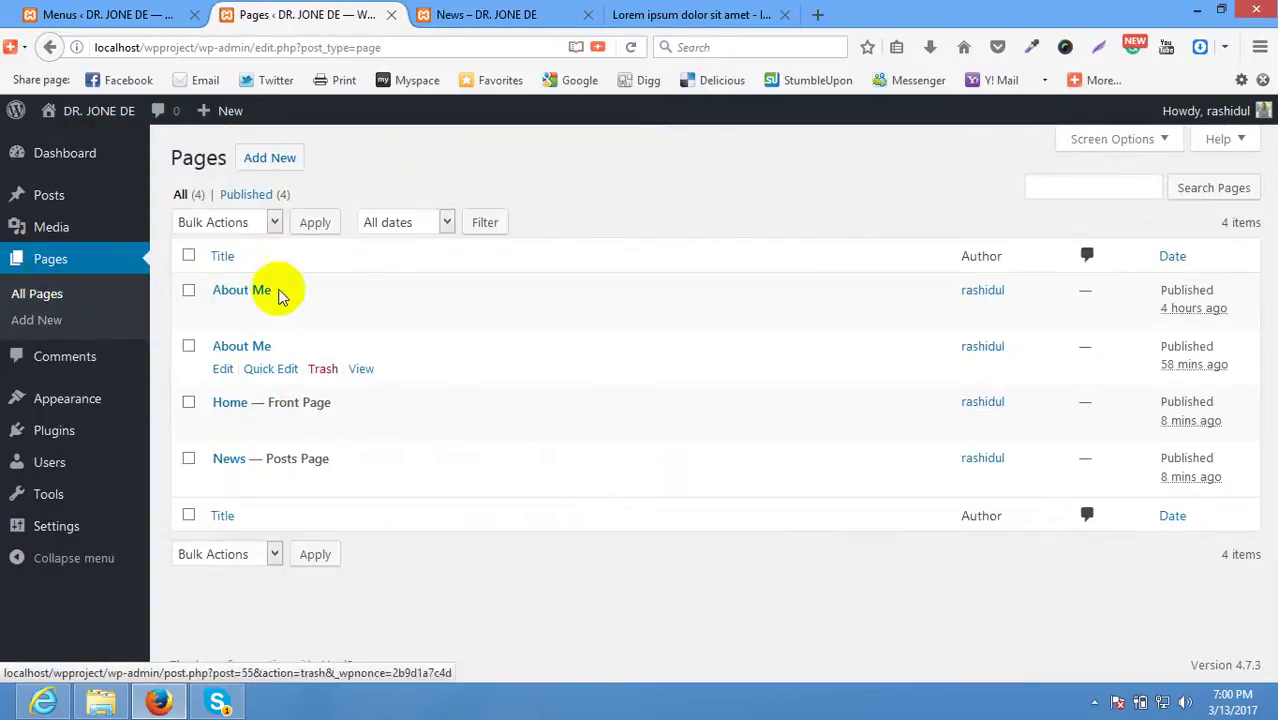
mouse_move(200, 375)
mouse_move(228, 303)
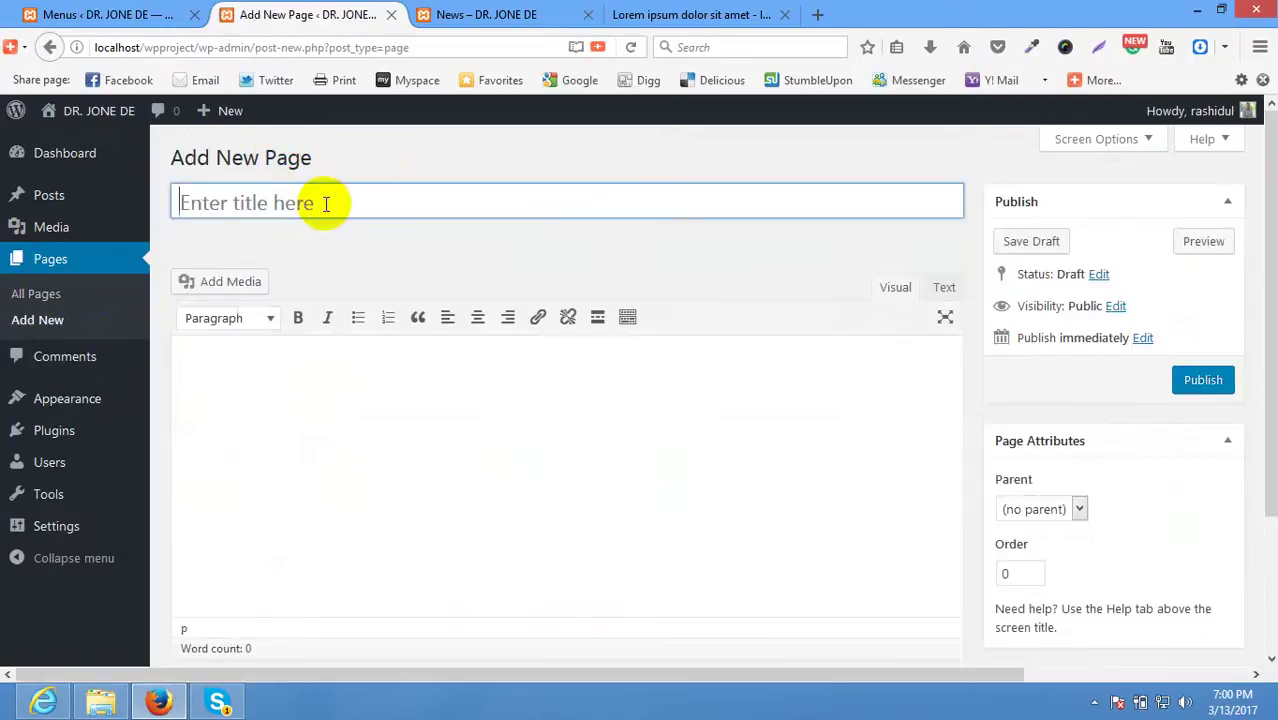
type("Contact me")
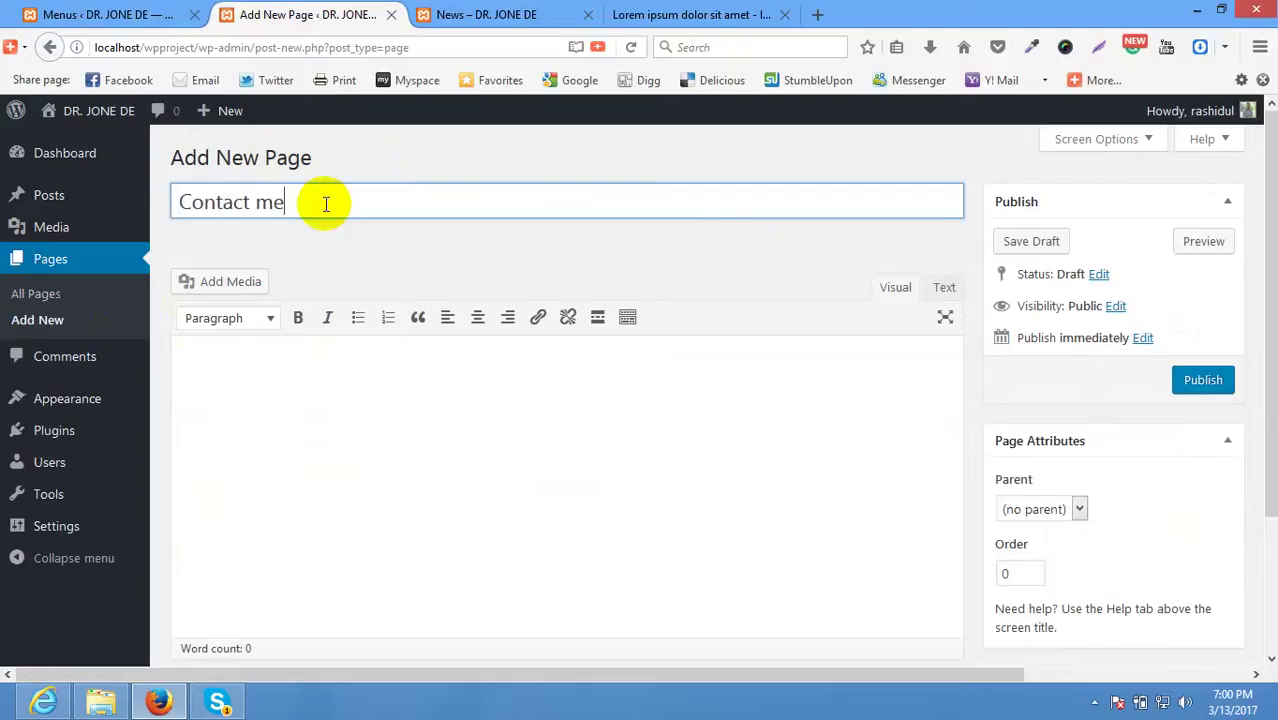
left_click(1203, 380)
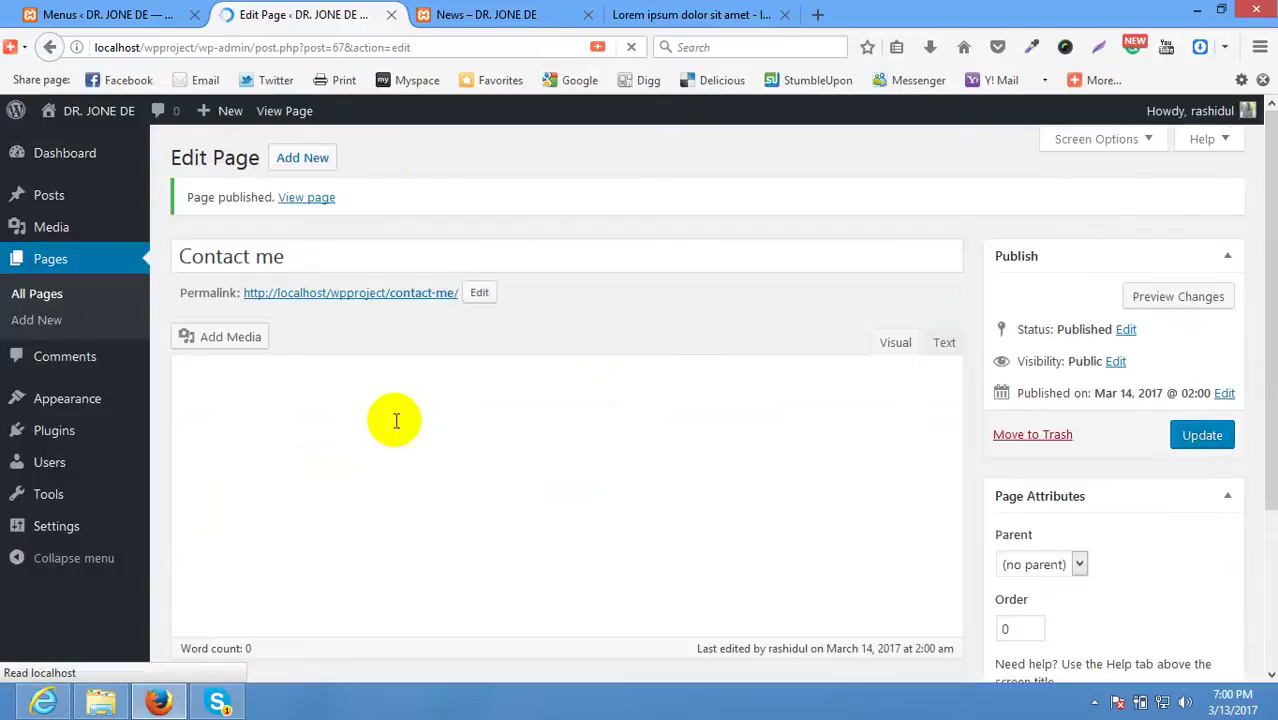
Add a Contact line with the phone number and an Email line with the e-mail address to the Contact me page, and update it.
left_click(395, 415)
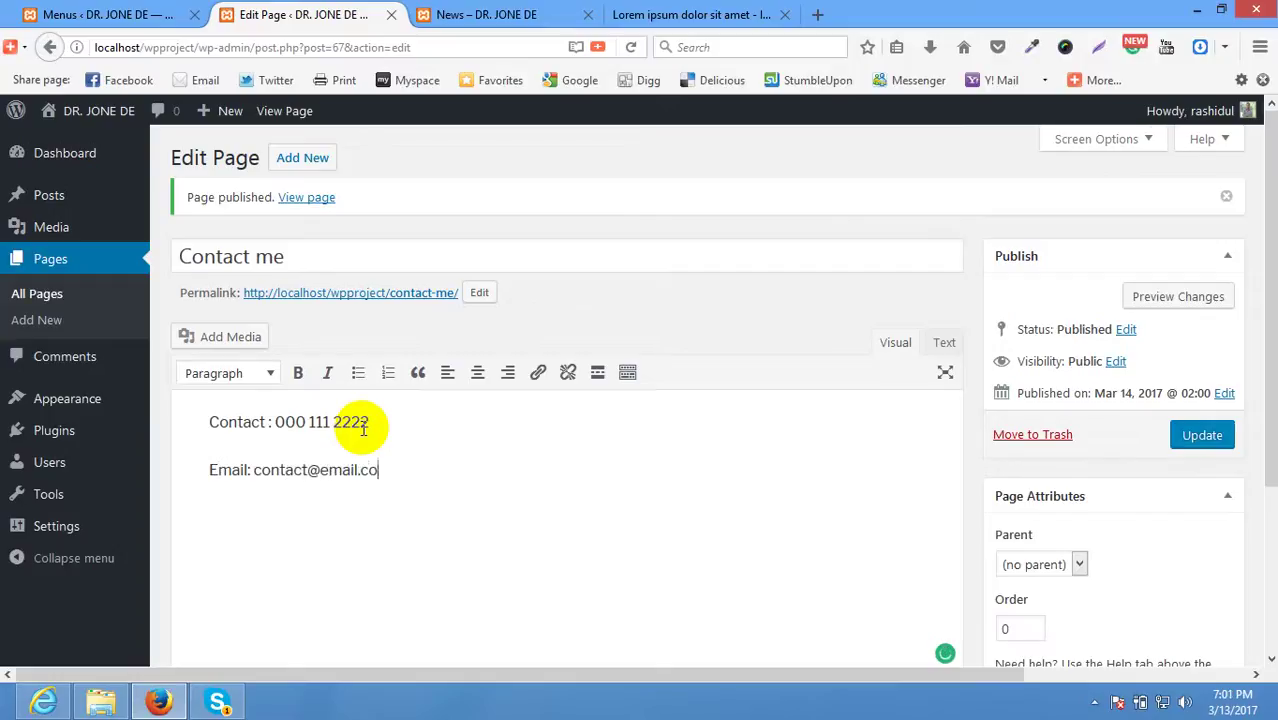
left_click(1195, 436)
left_click(540, 16)
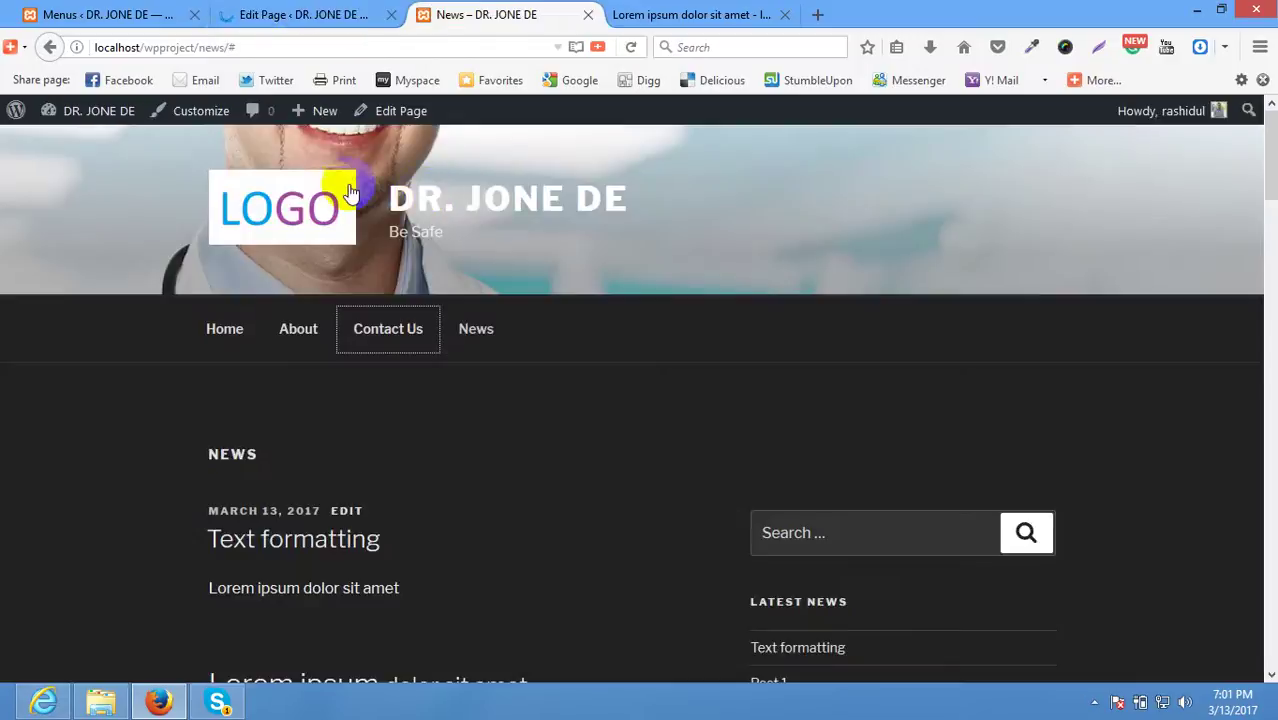
View the site's Home page and check its menu and content.
left_click(442, 205)
left_click(297, 14)
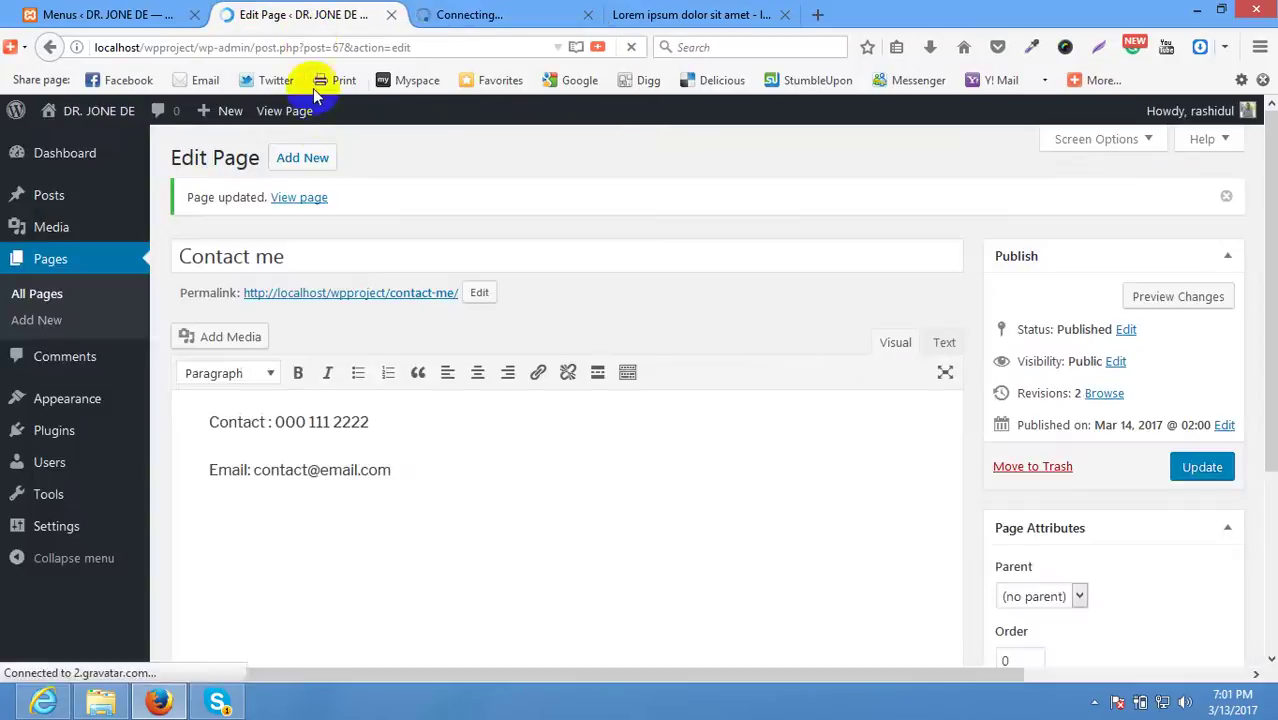
left_click(475, 14)
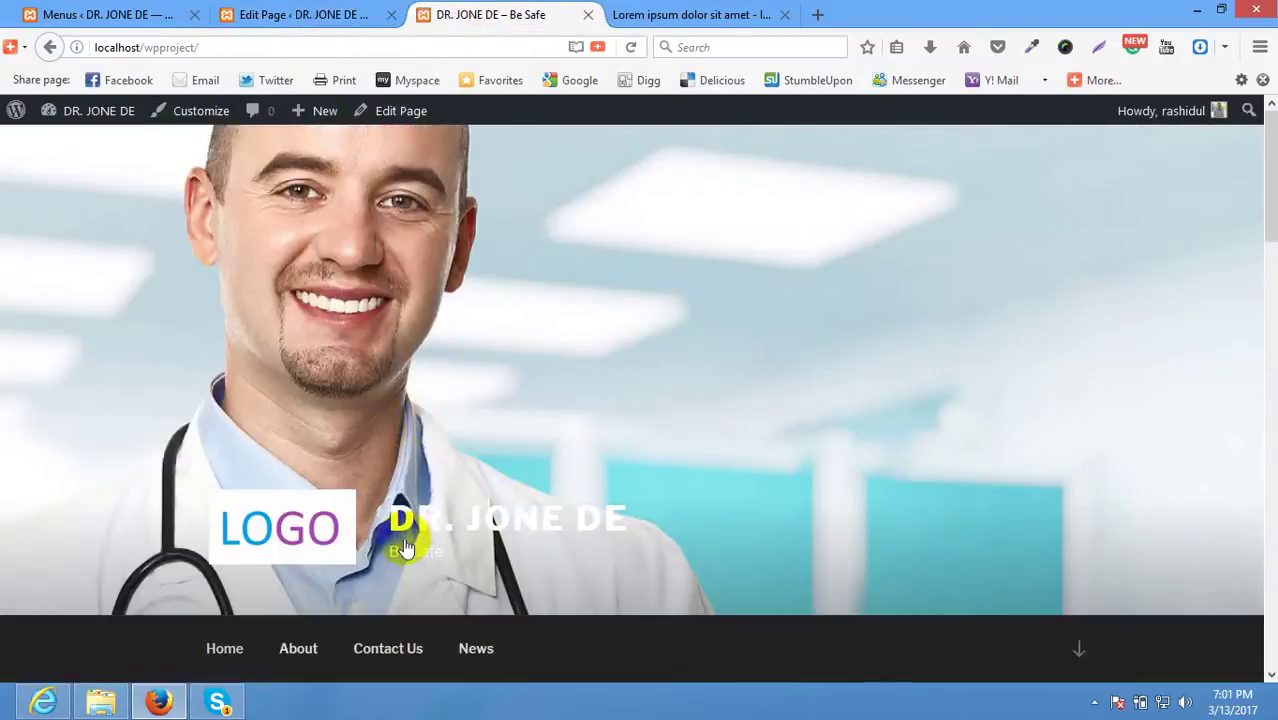
scroll(400, 500, "down", 3)
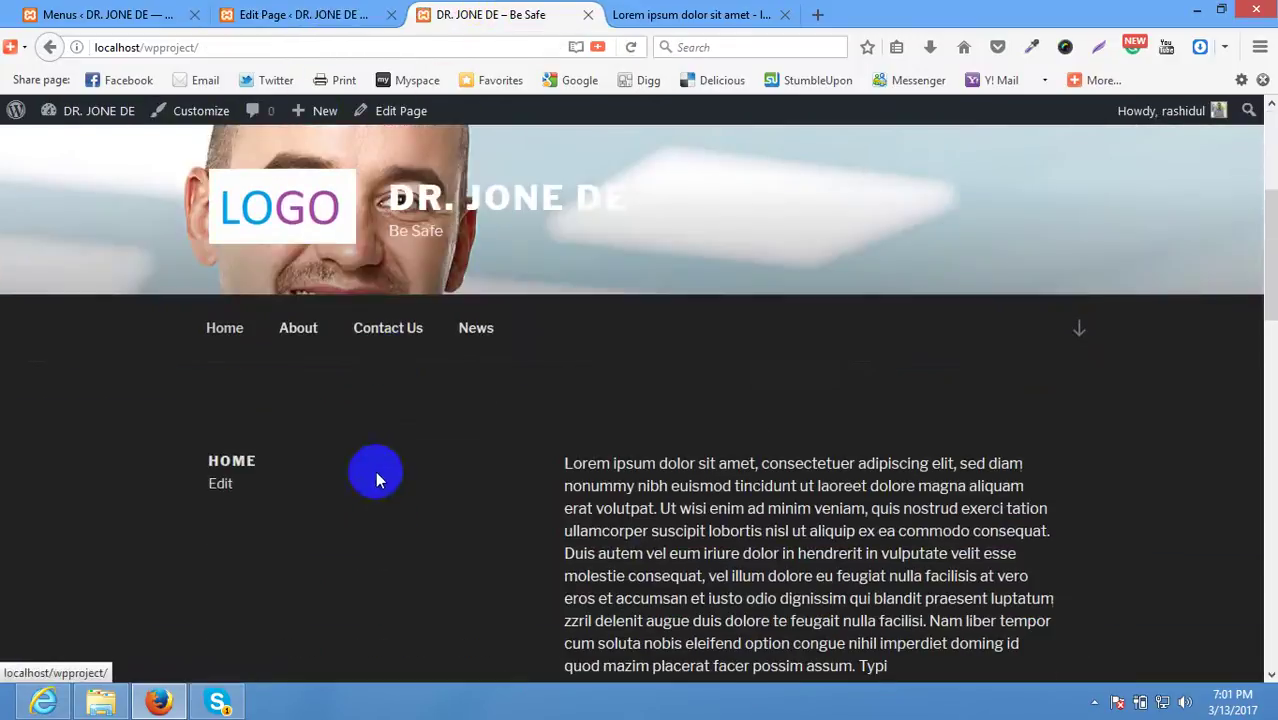
Remove the Contact Us custom link from the main menu in the admin area.
left_click(300, 14)
mouse_move(74, 403)
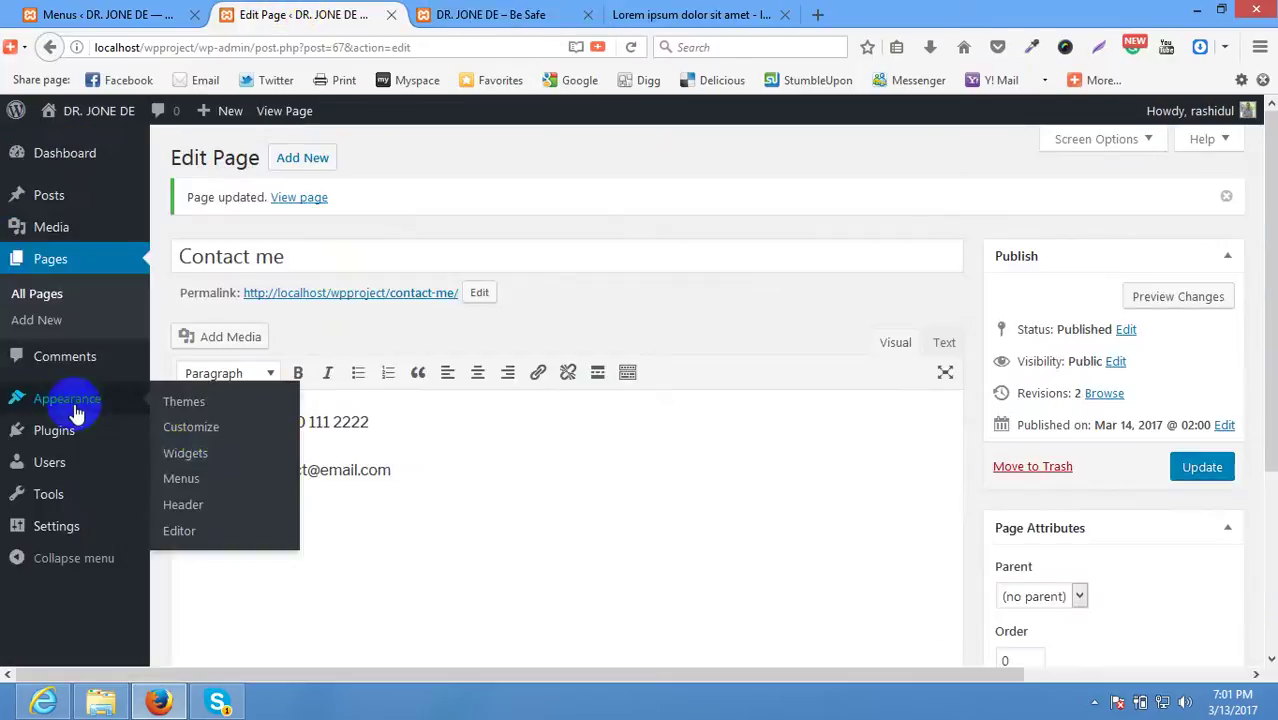
left_click(180, 479)
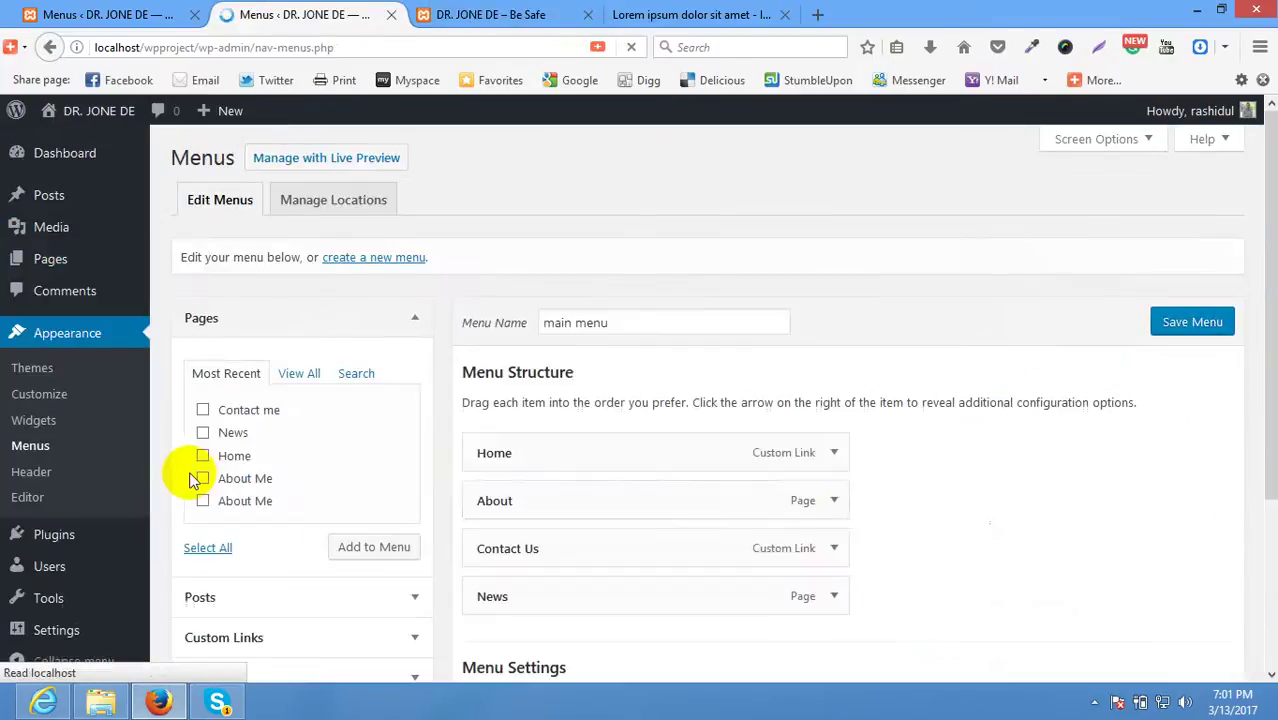
left_click(836, 550)
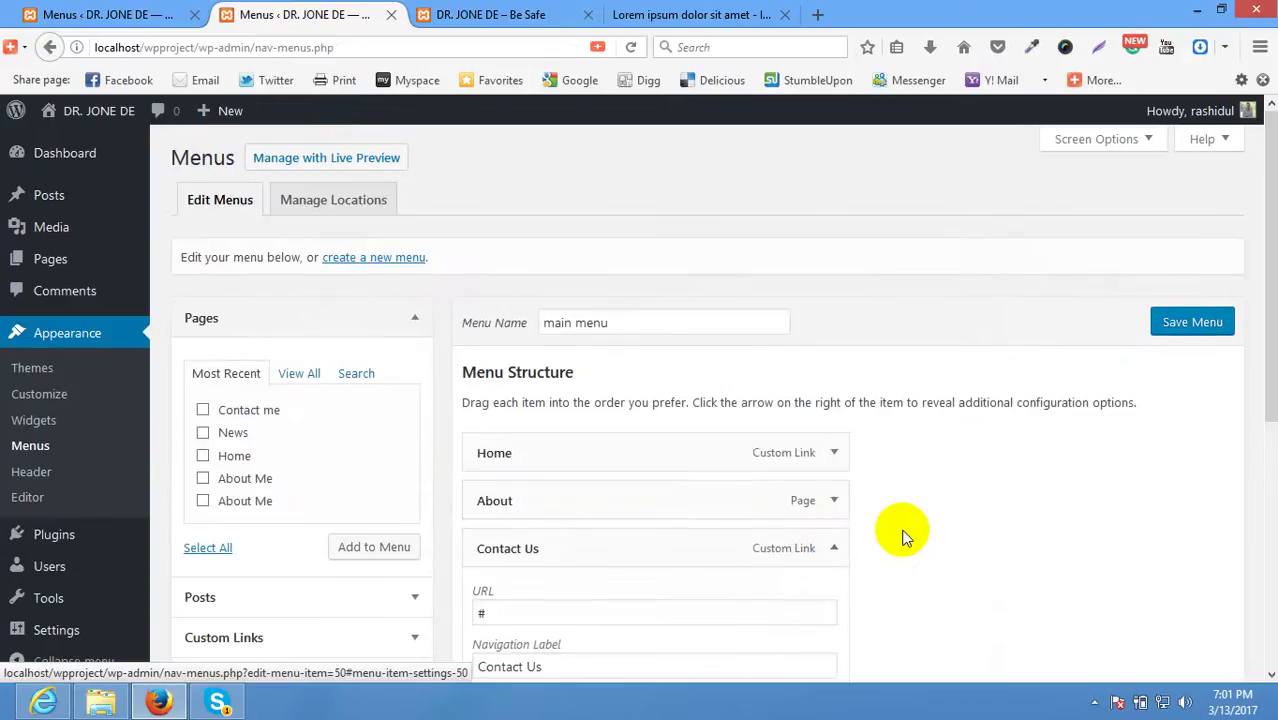
scroll(901, 534, "down", 4)
left_click(480, 516)
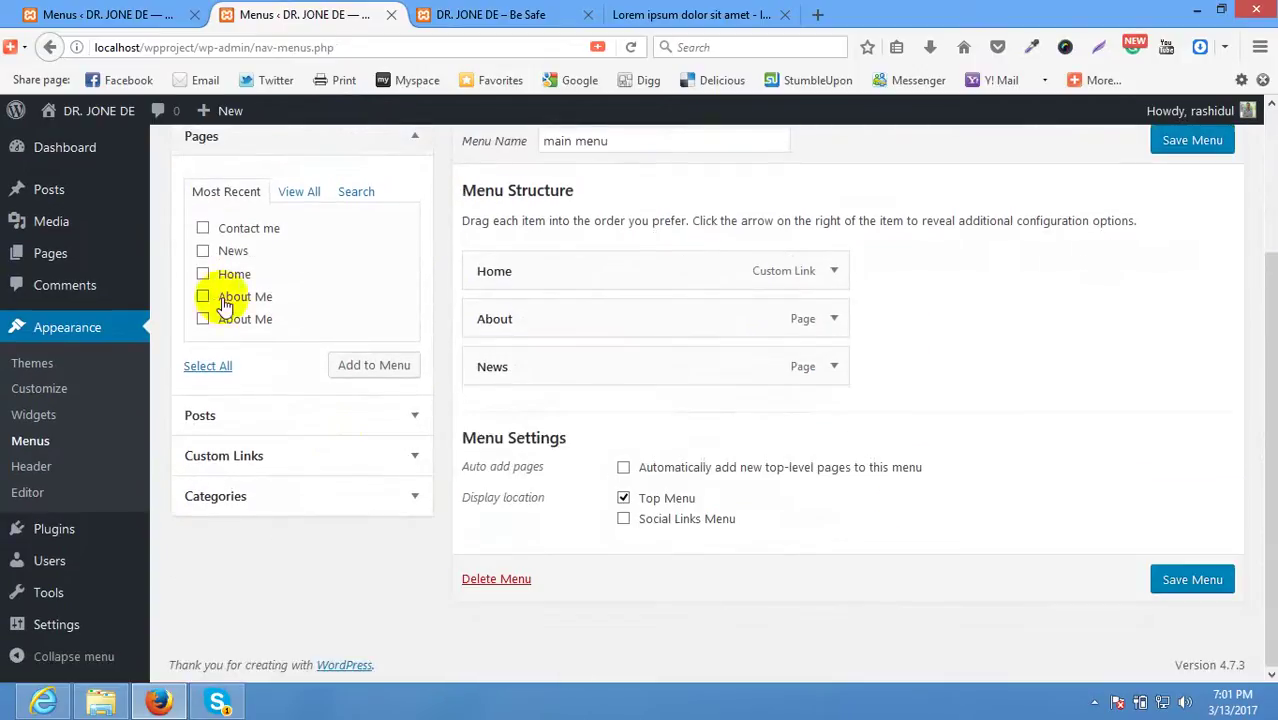
Add the Contact me page to the main menu between About and News, and save the menu.
left_click(374, 366)
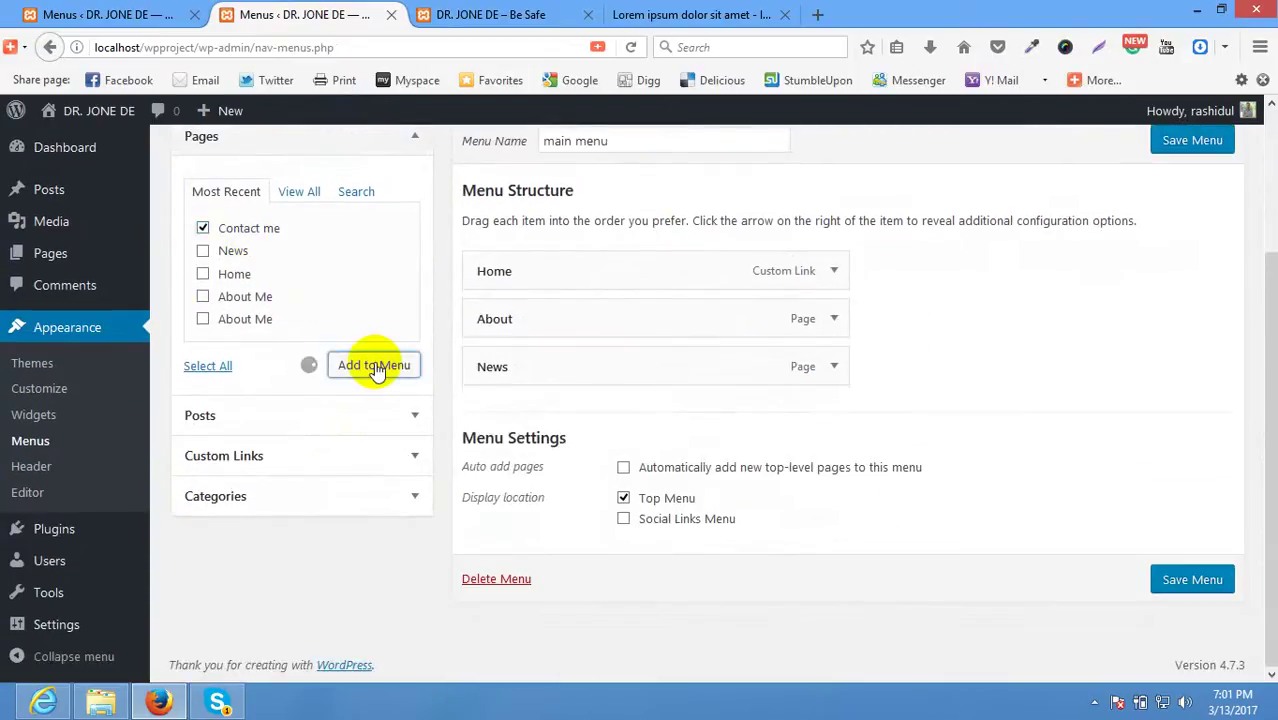
left_click_drag(585, 414, 601, 365)
left_click(1190, 628)
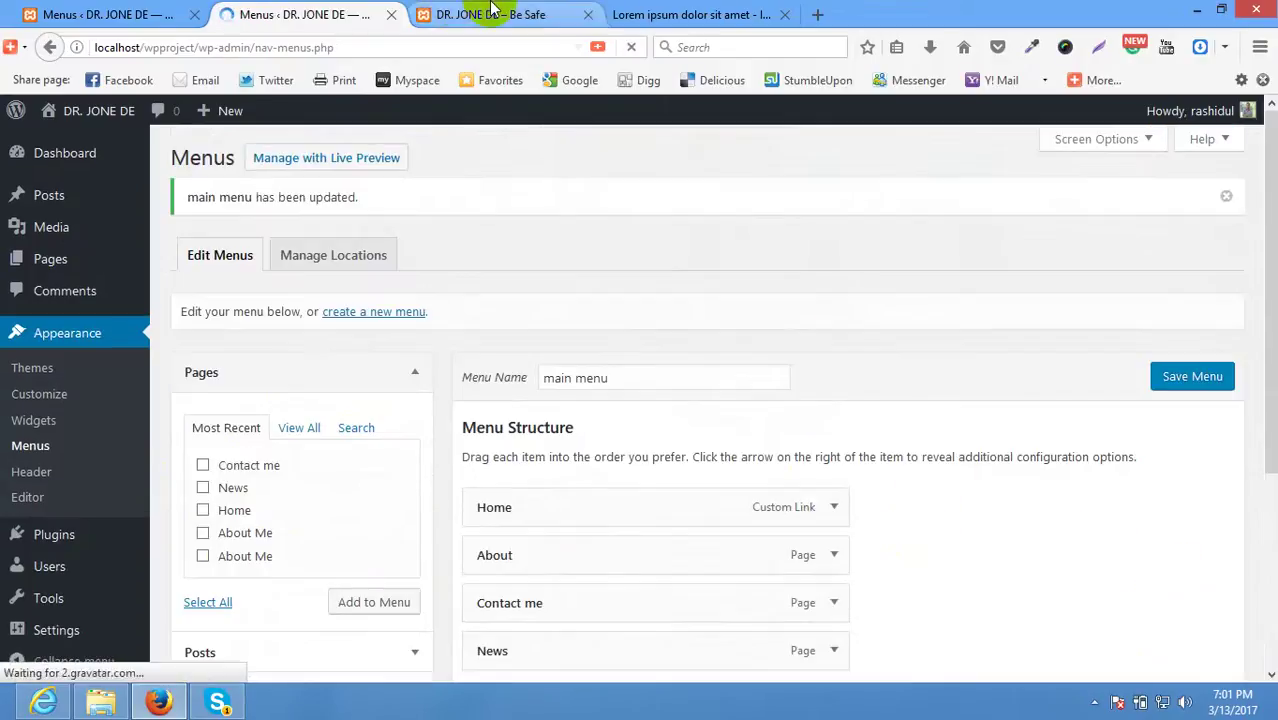
Open the Contact me page from the site's menu and examine its heading and contact details.
left_click(490, 14)
left_click(455, 220)
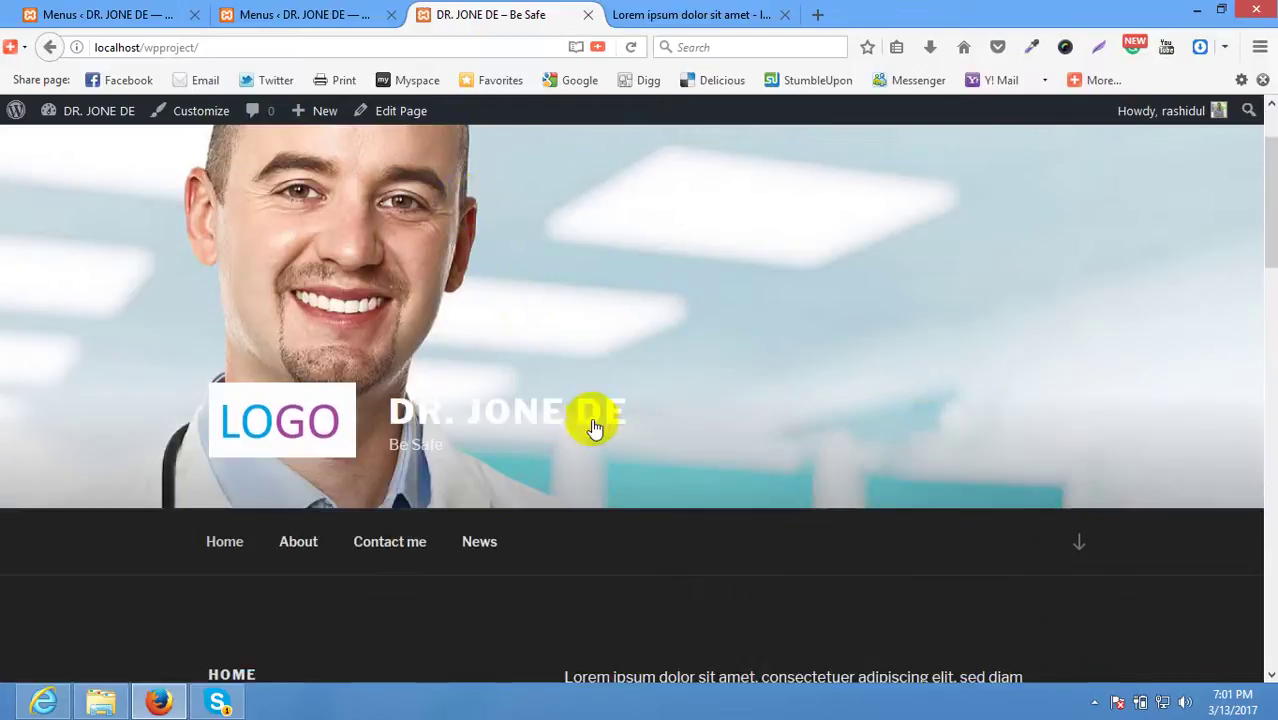
left_click(386, 543)
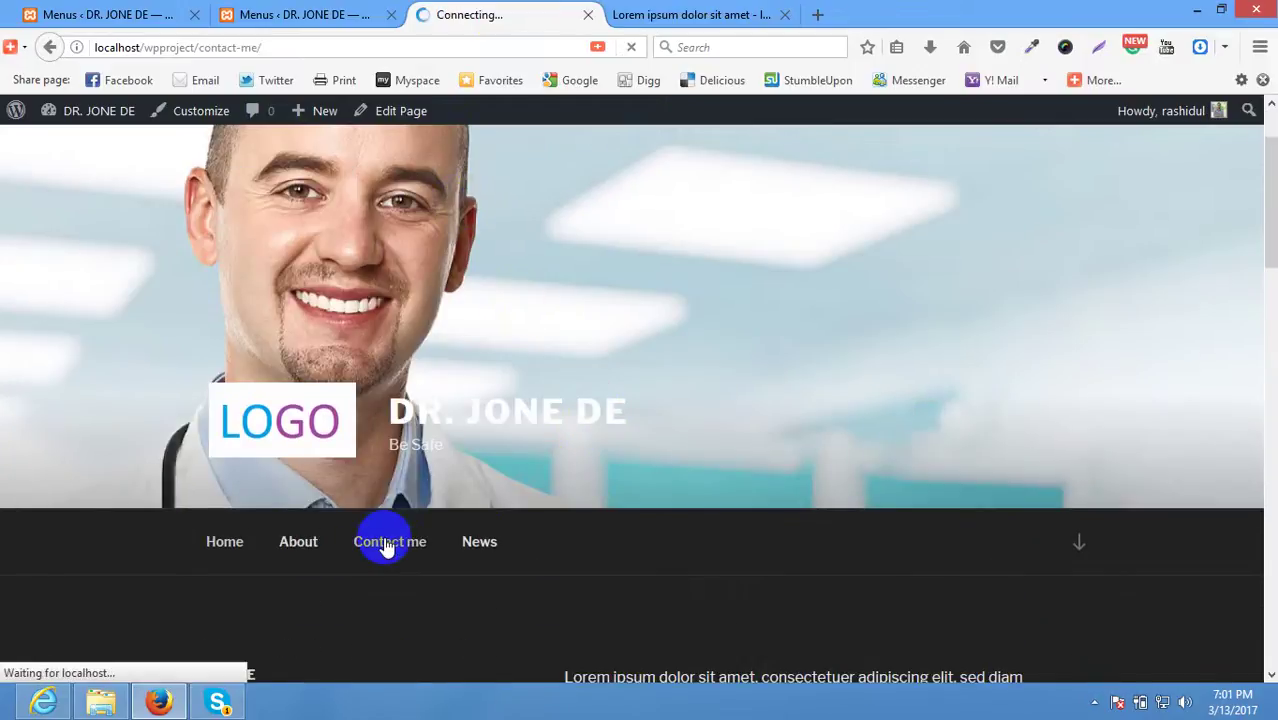
scroll(383, 536, "down", 3)
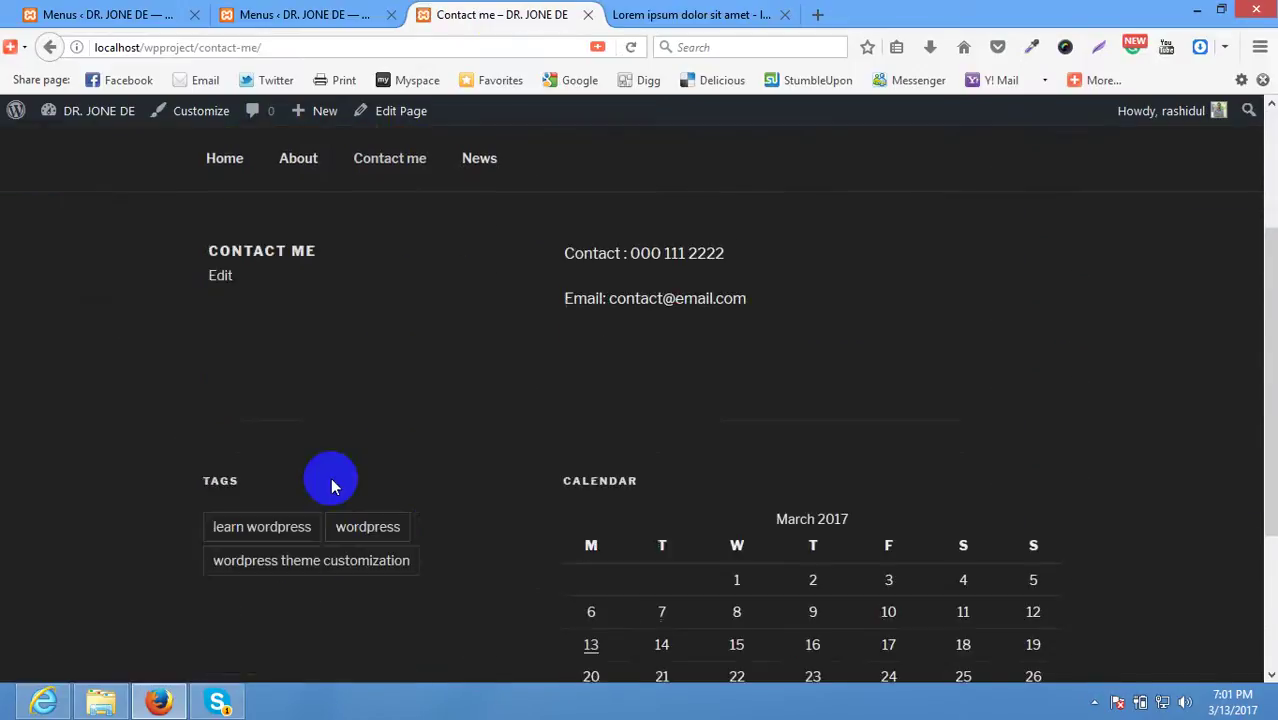
triple_click(225, 240)
left_click(436, 265)
left_click_drag(577, 237, 787, 320)
left_click(679, 260)
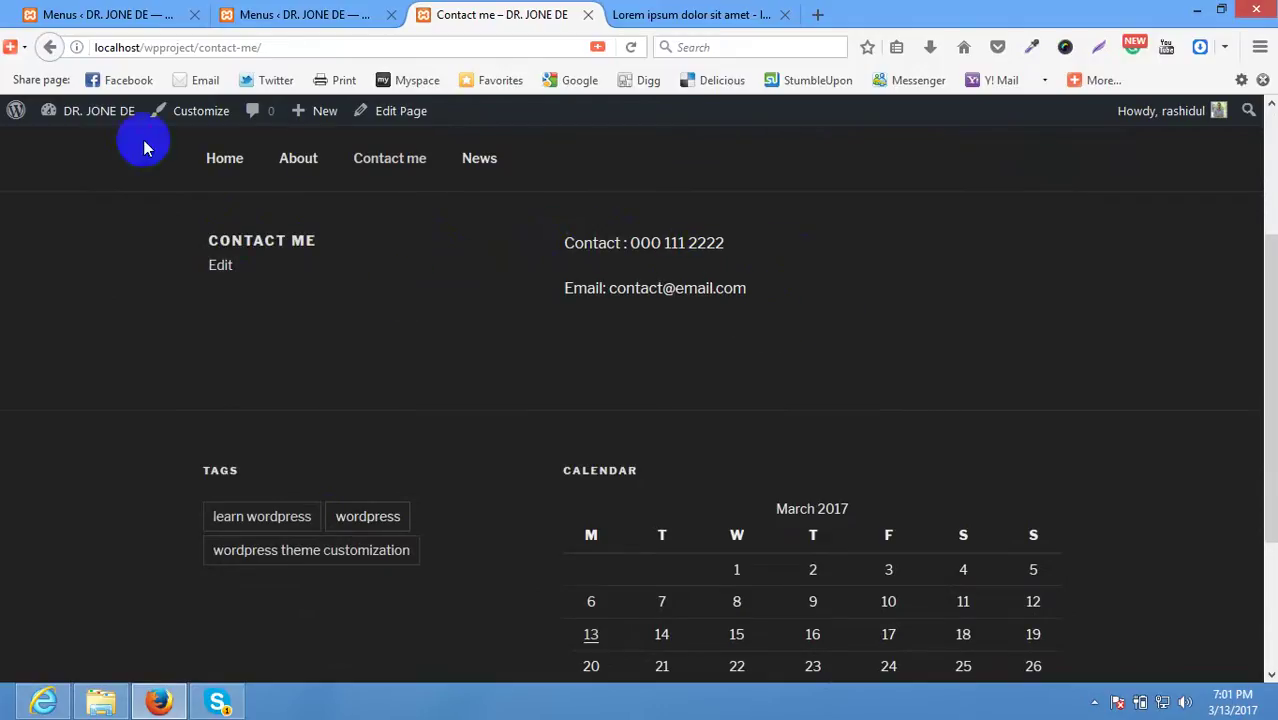
Open the Contact me page for editing and delete the blank line between the Contact and Email lines in the text source.
left_click(290, 14)
left_click(437, 12)
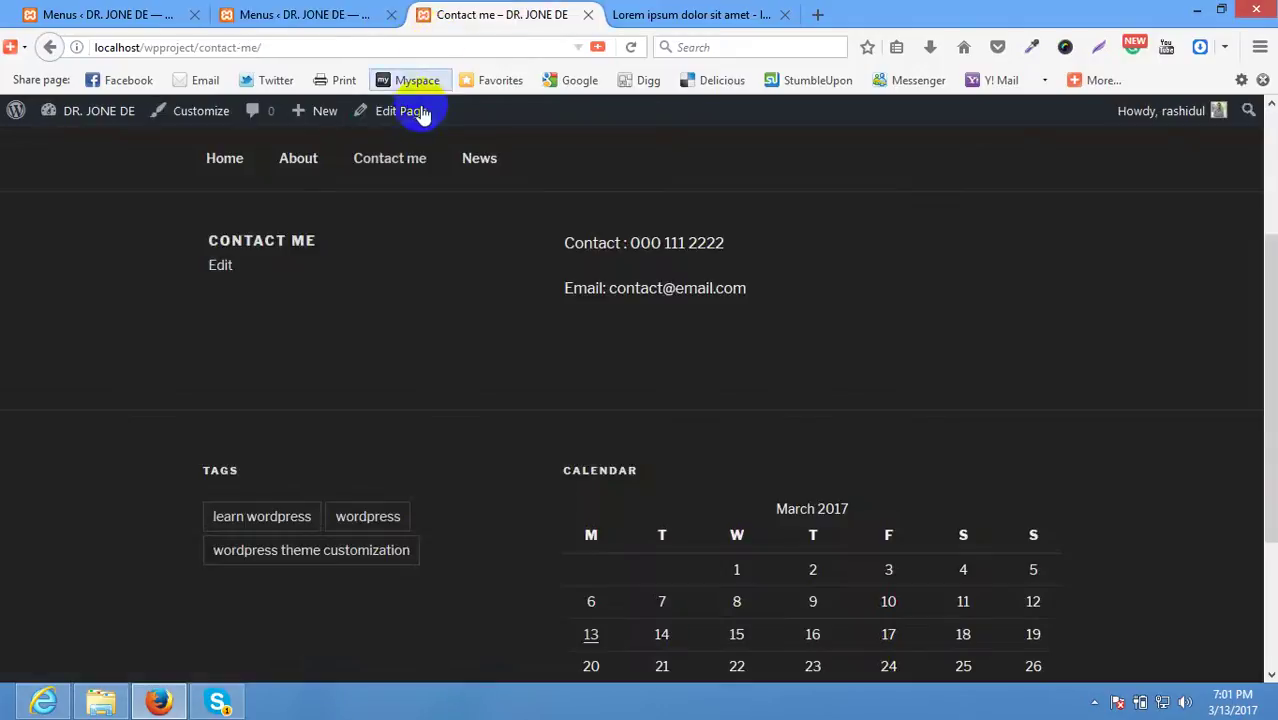
left_click(406, 111)
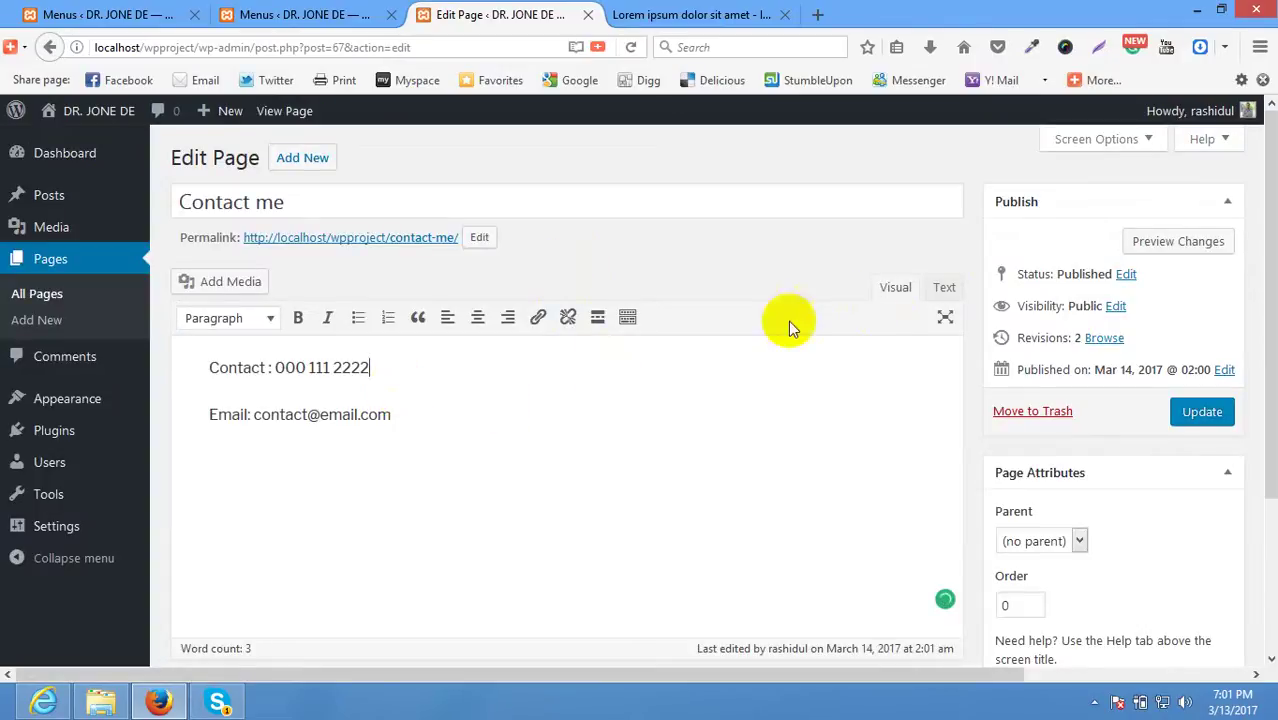
left_click(944, 289)
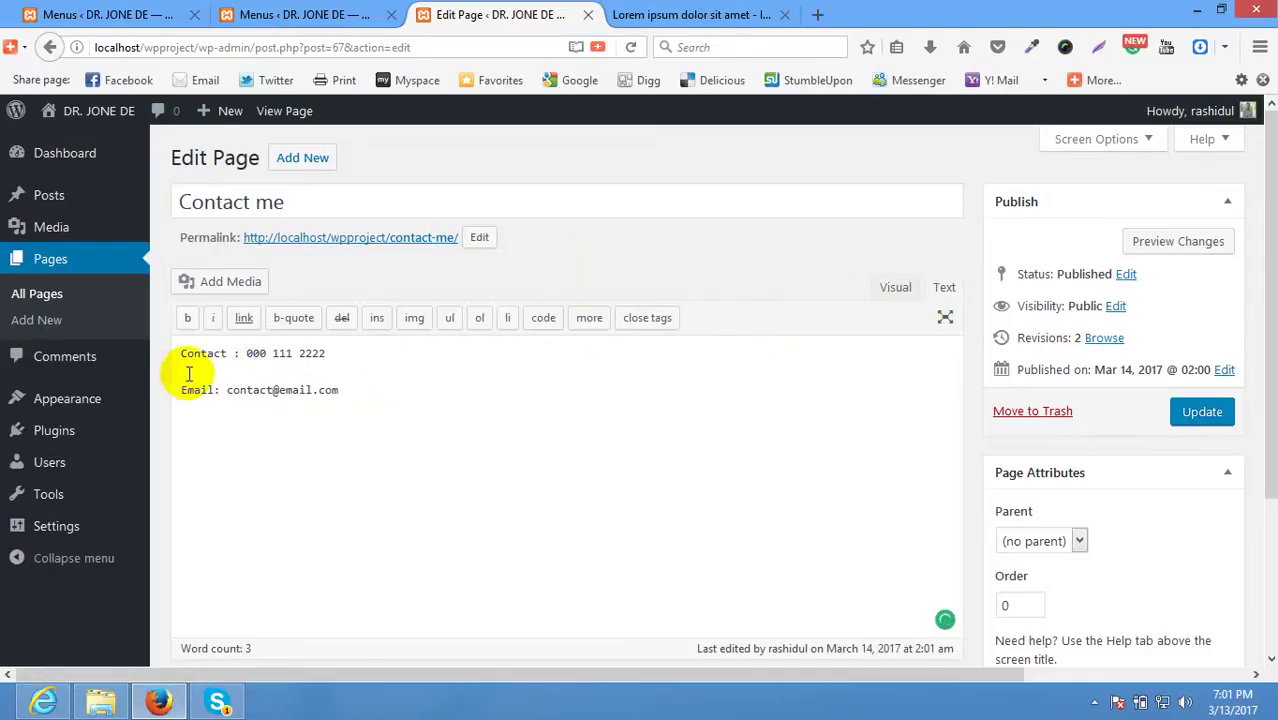
key("Delete")
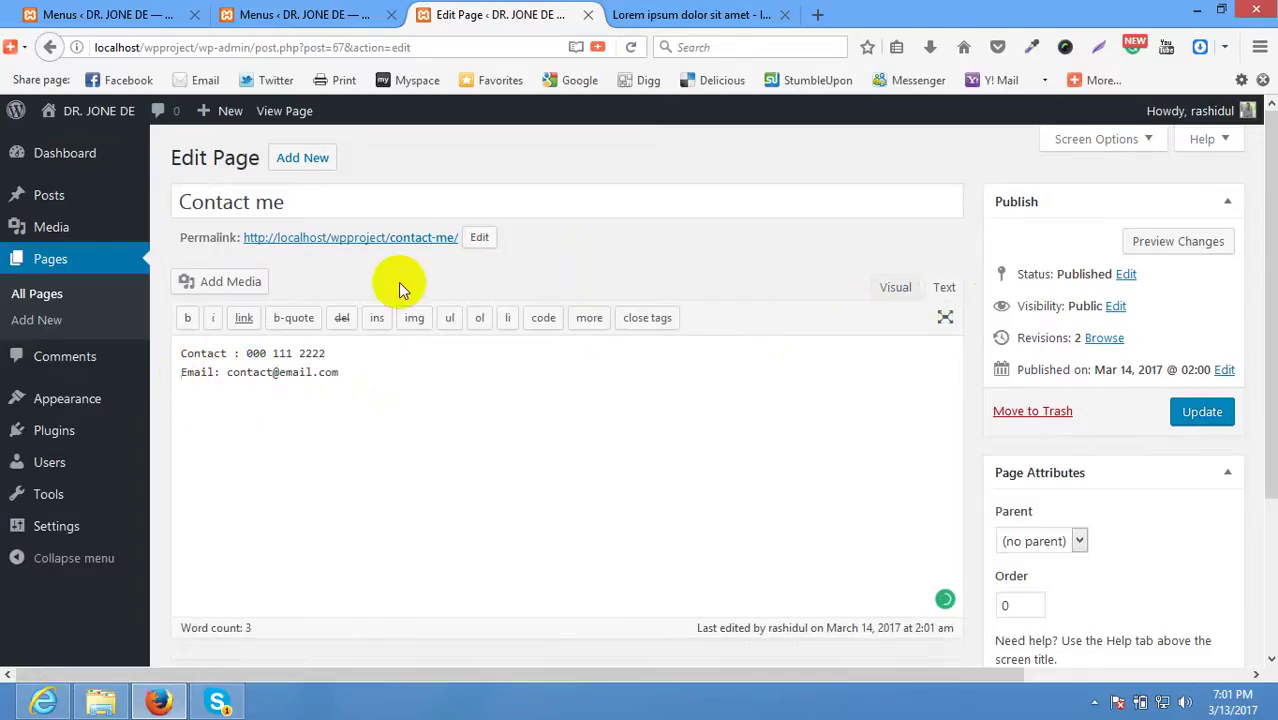
left_click(898, 289)
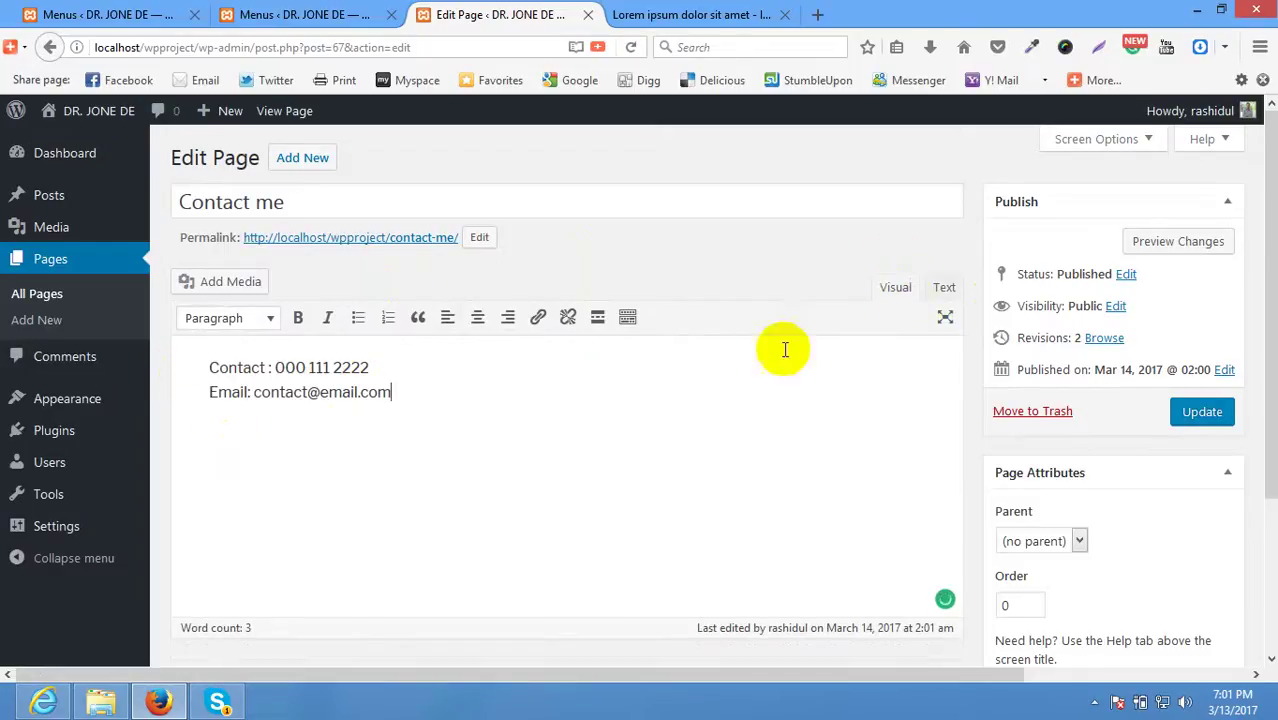
Italicize both the Contact and Email lines of the page content.
left_click(183, 366, "shift")
left_click(328, 317)
left_click(419, 497)
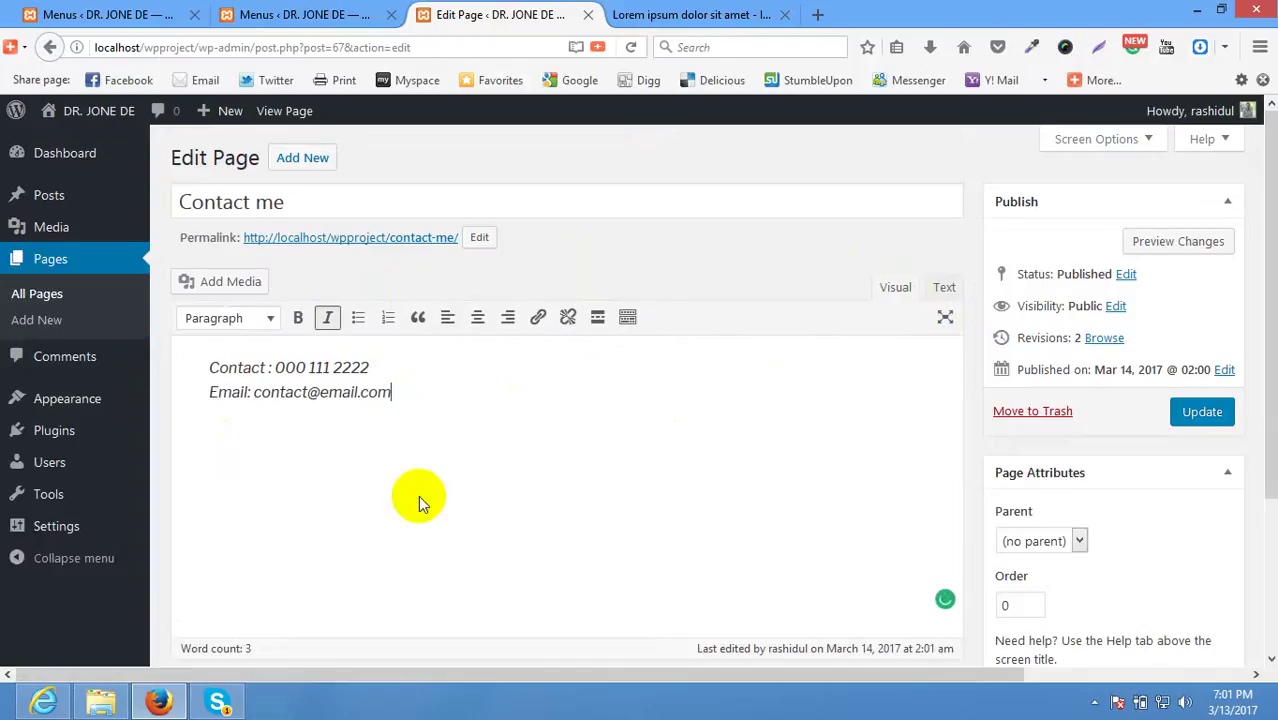
Make the "Contact :" and "Email:" labels bold and update the page.
left_click_drag(274, 366, 171, 394)
left_click(298, 317)
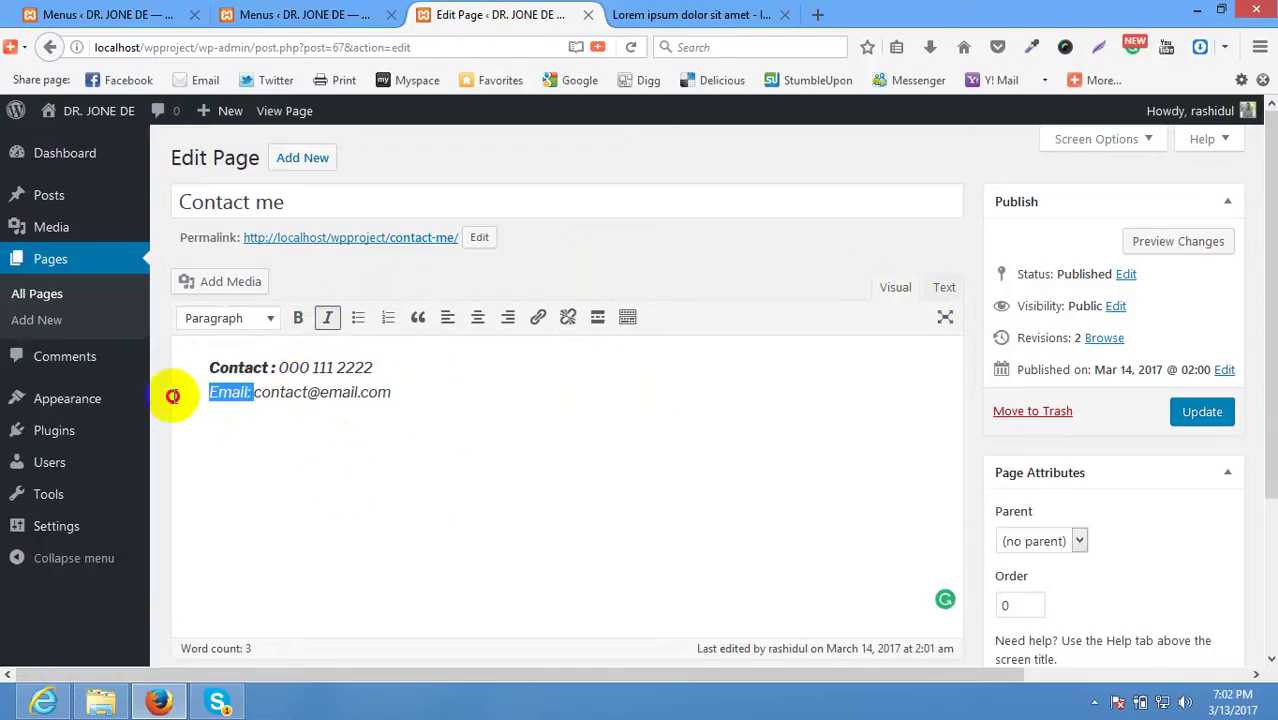
left_click(297, 317)
left_click(534, 394)
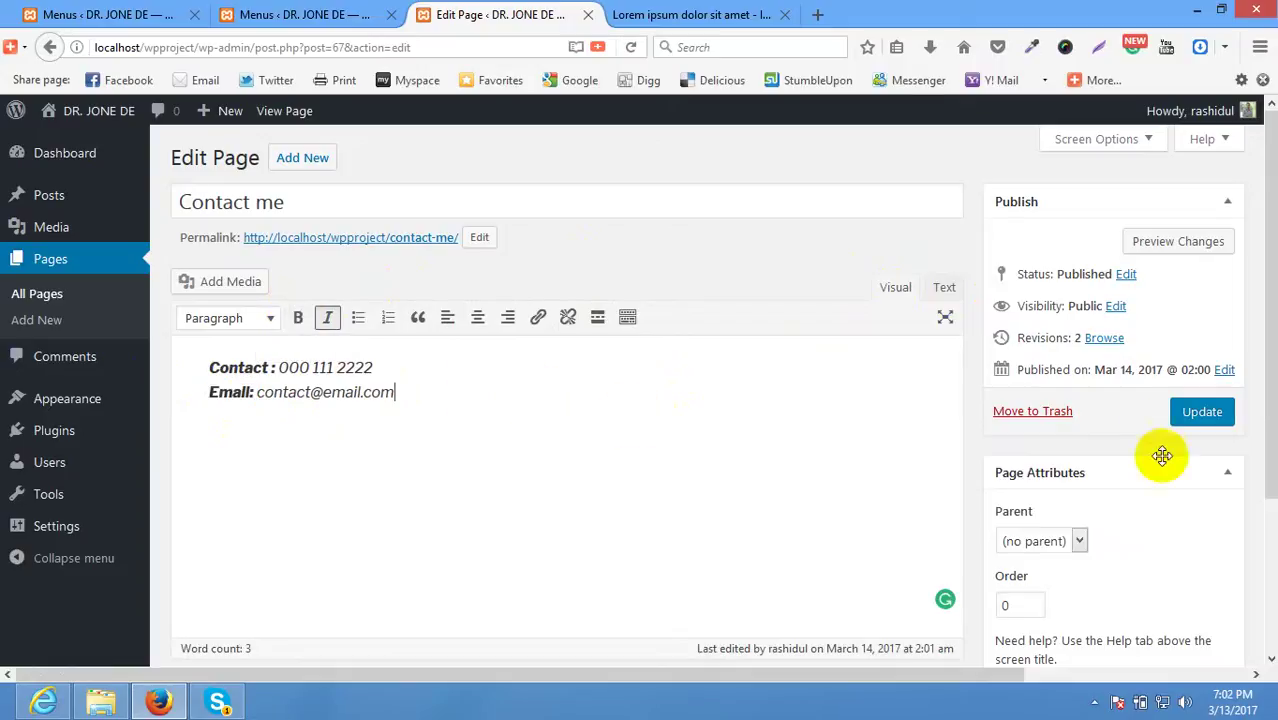
left_click(1200, 413)
left_click(622, 14)
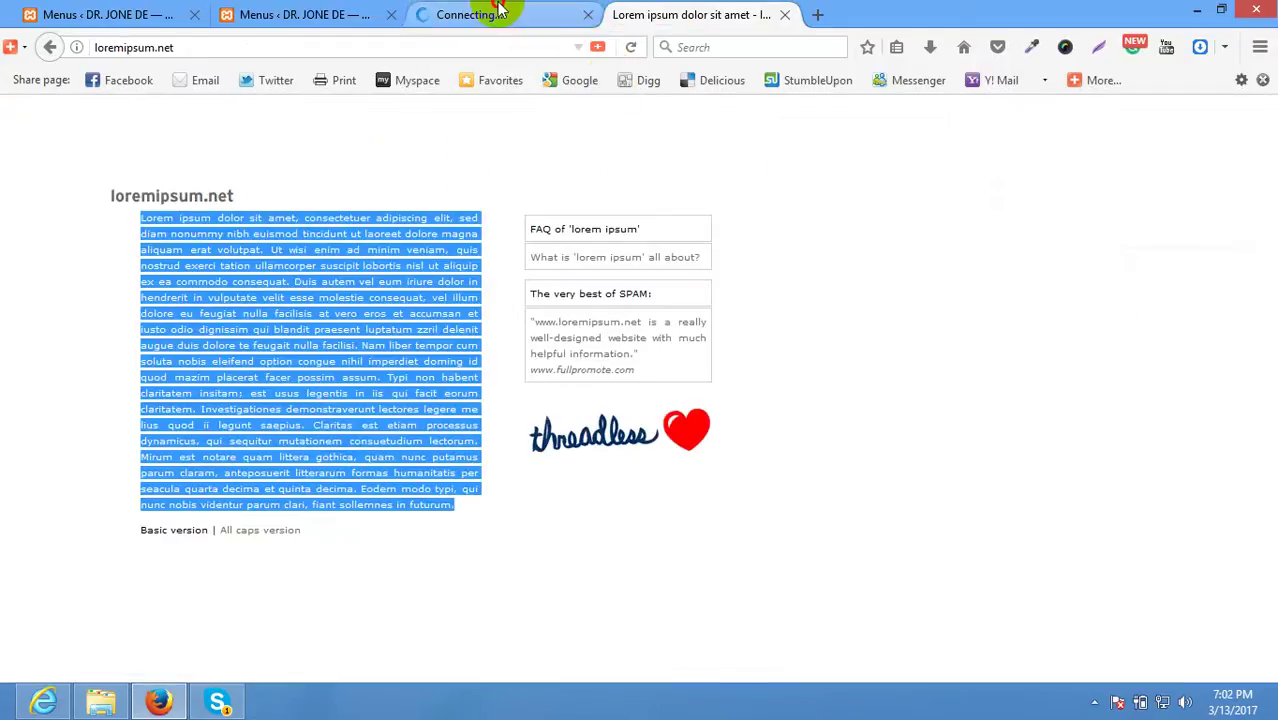
key("ctrl+shift+Tab")
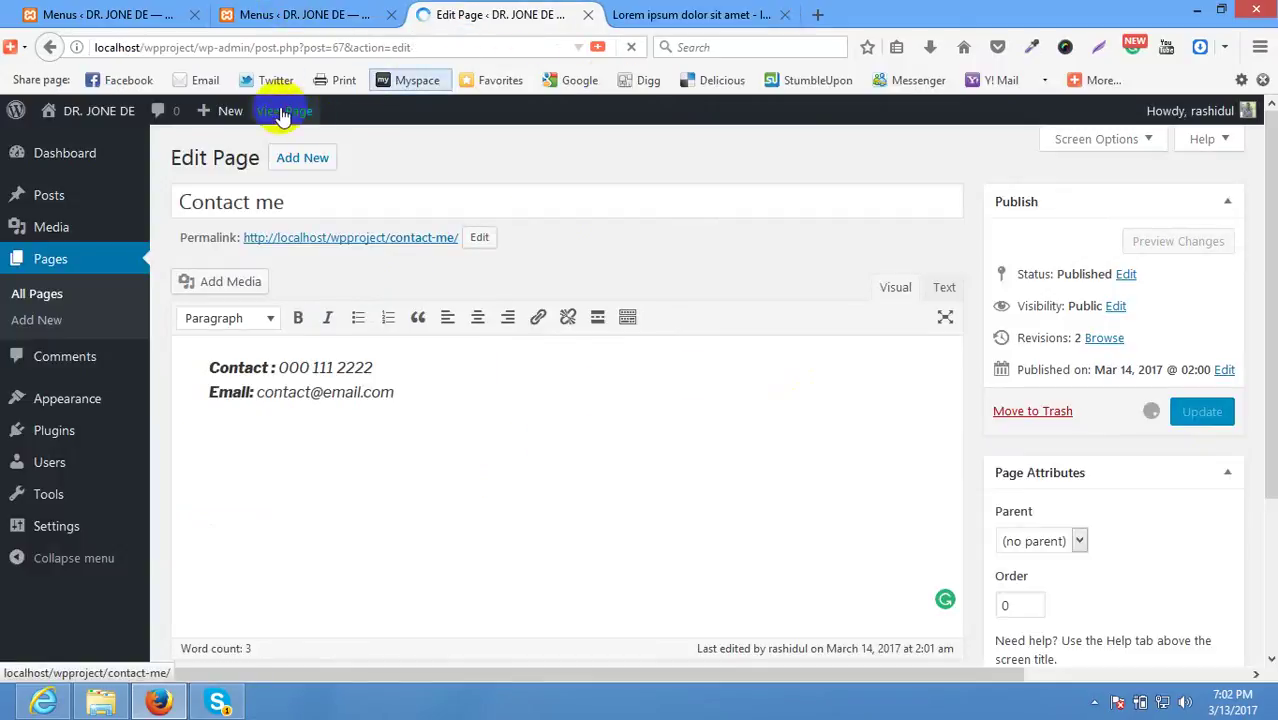
View the updated Contact me page on the site and check the formatting of the contact lines.
left_click(283, 112)
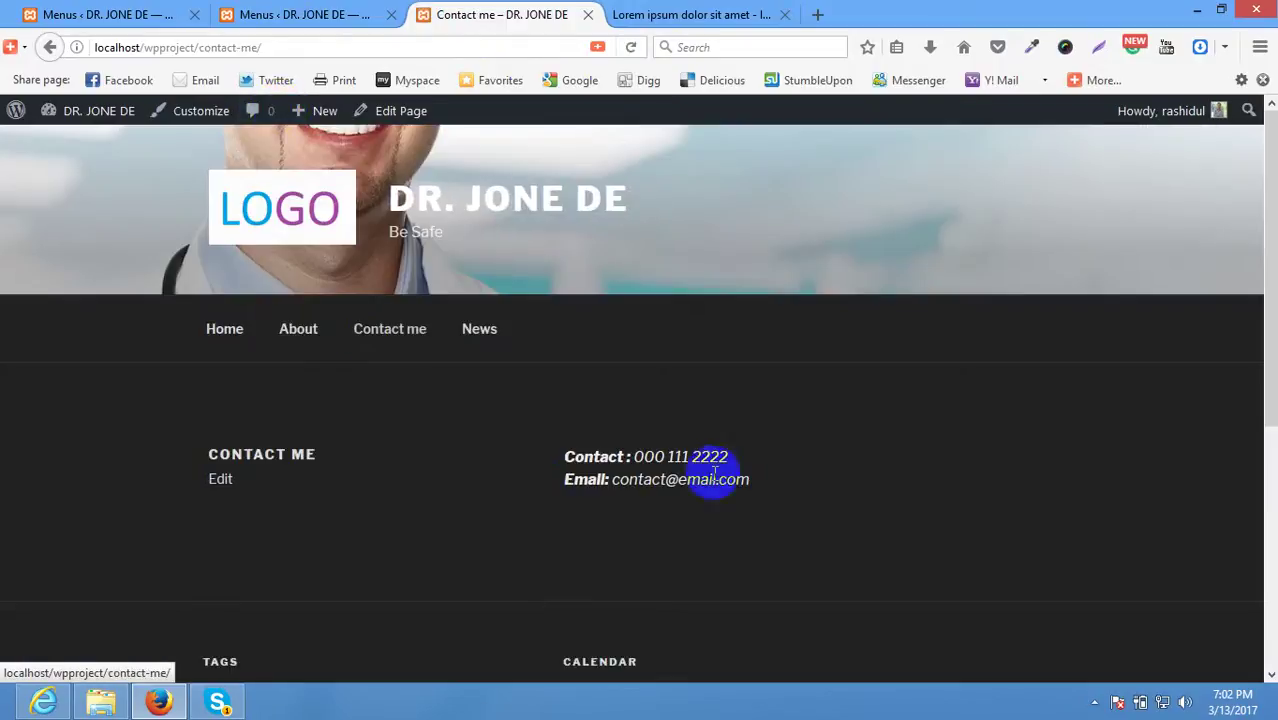
left_click_drag(602, 442, 821, 488)
left_click(823, 490)
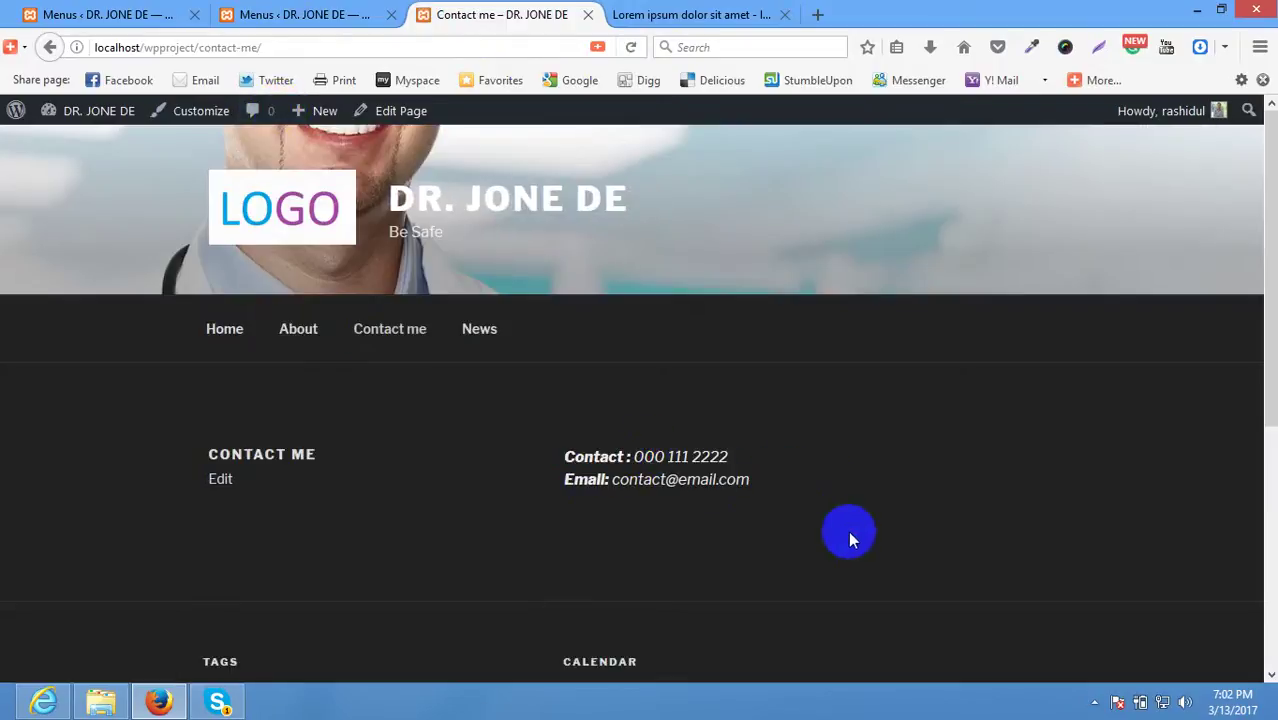
scroll(848, 528, "down", 2)
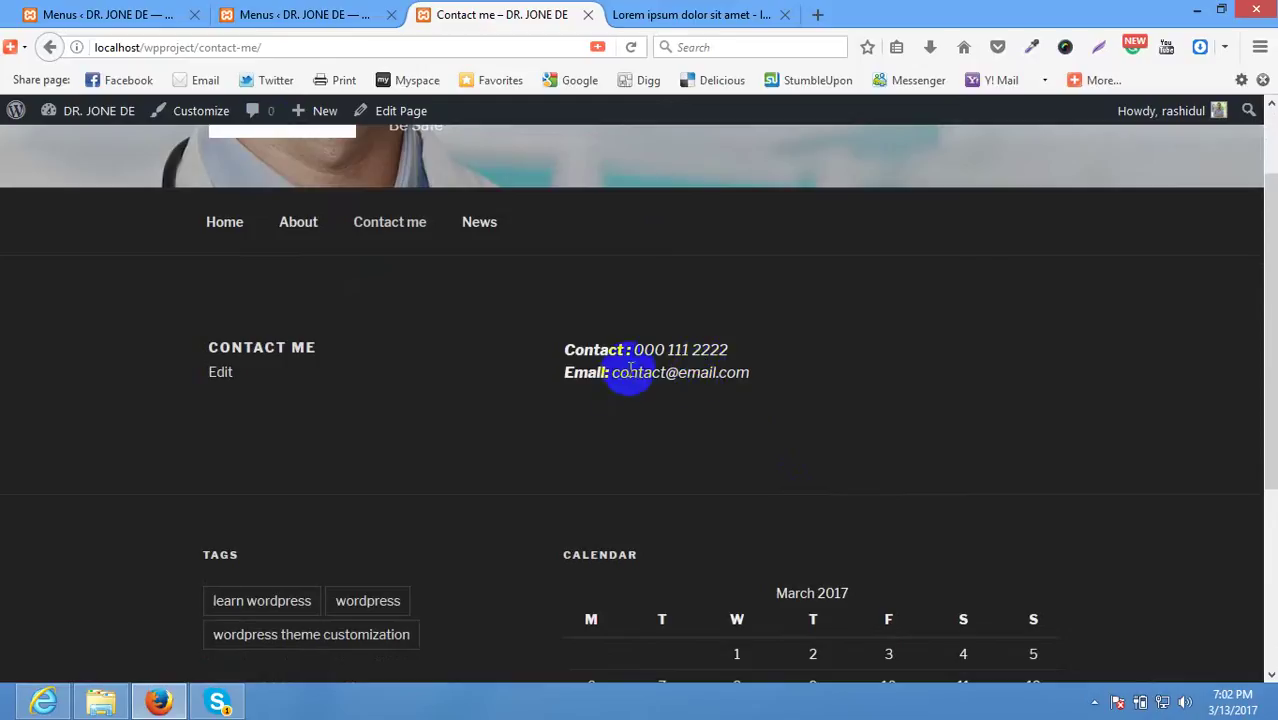
double_click(665, 374)
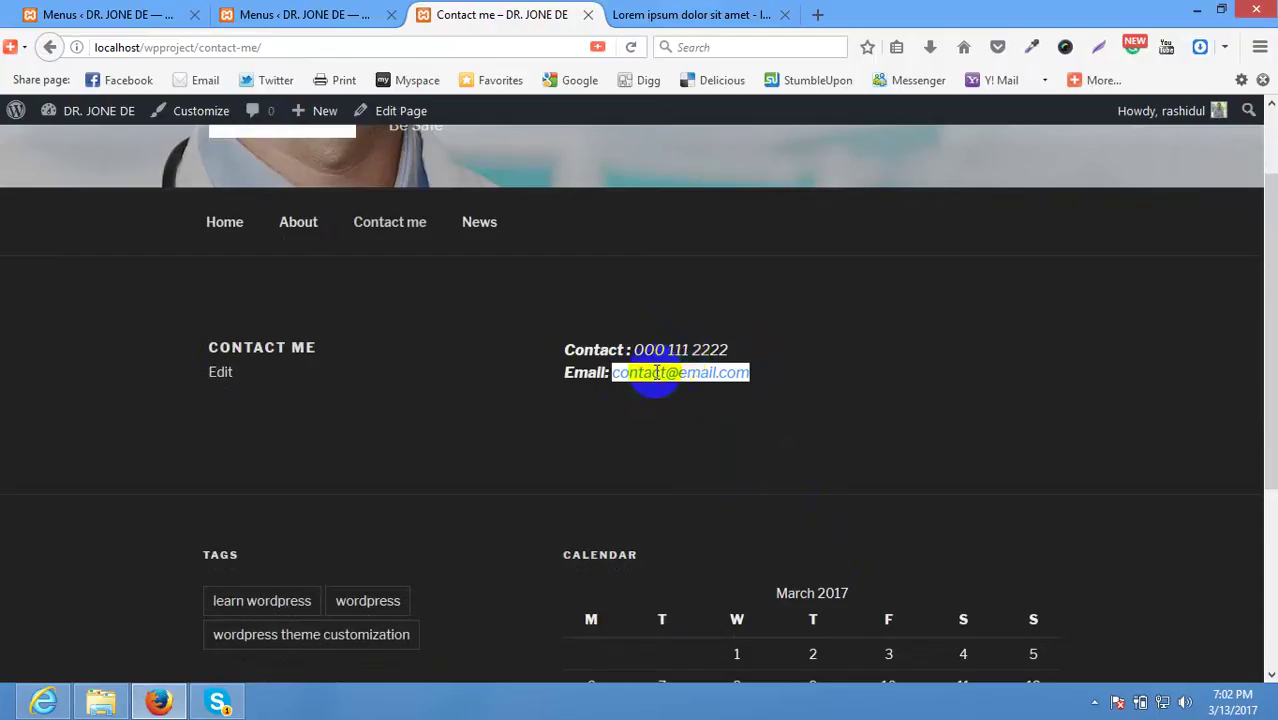
Open Google Maps in a new browser tab and search for Dhaka.
left_click(817, 14)
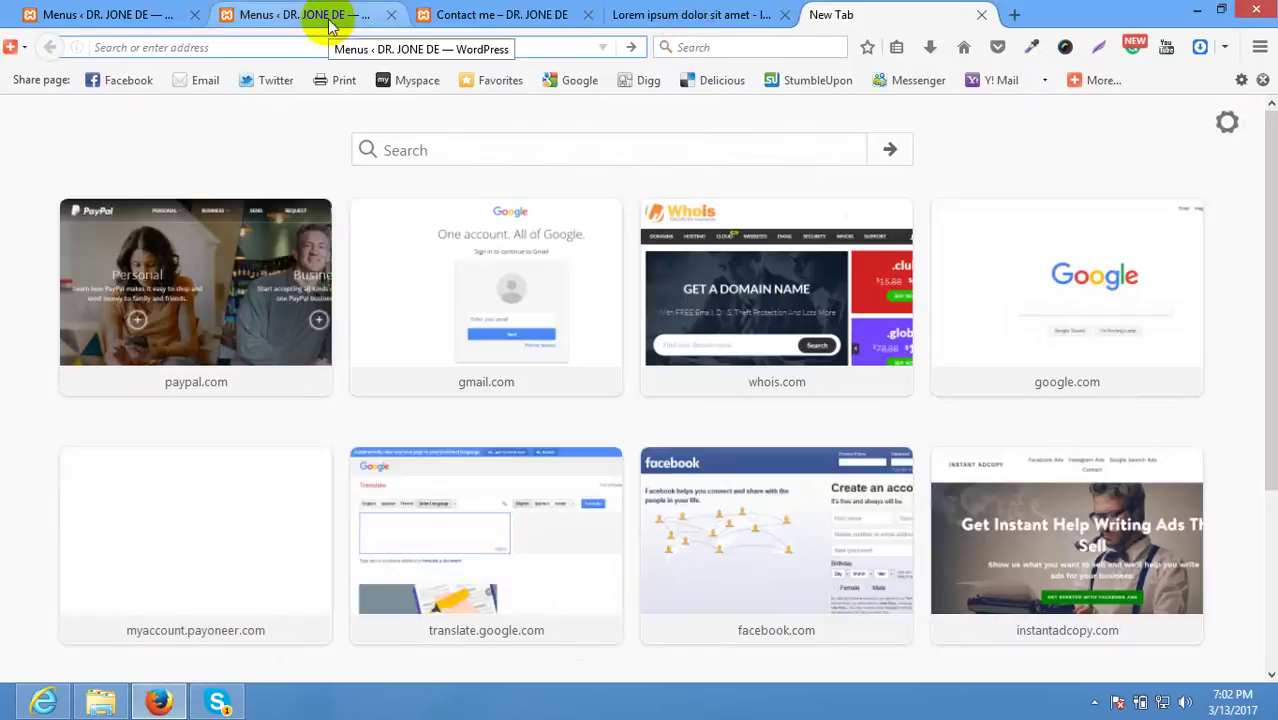
type("goo")
key("Return")
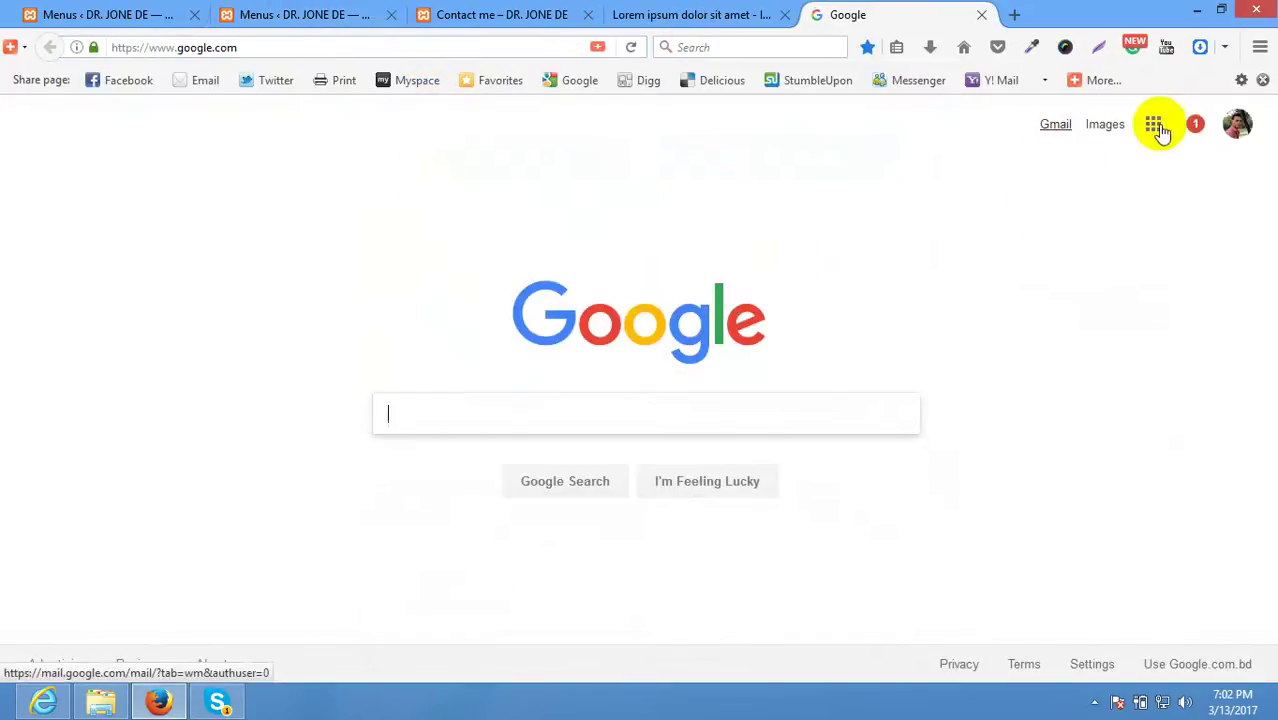
left_click(1154, 126)
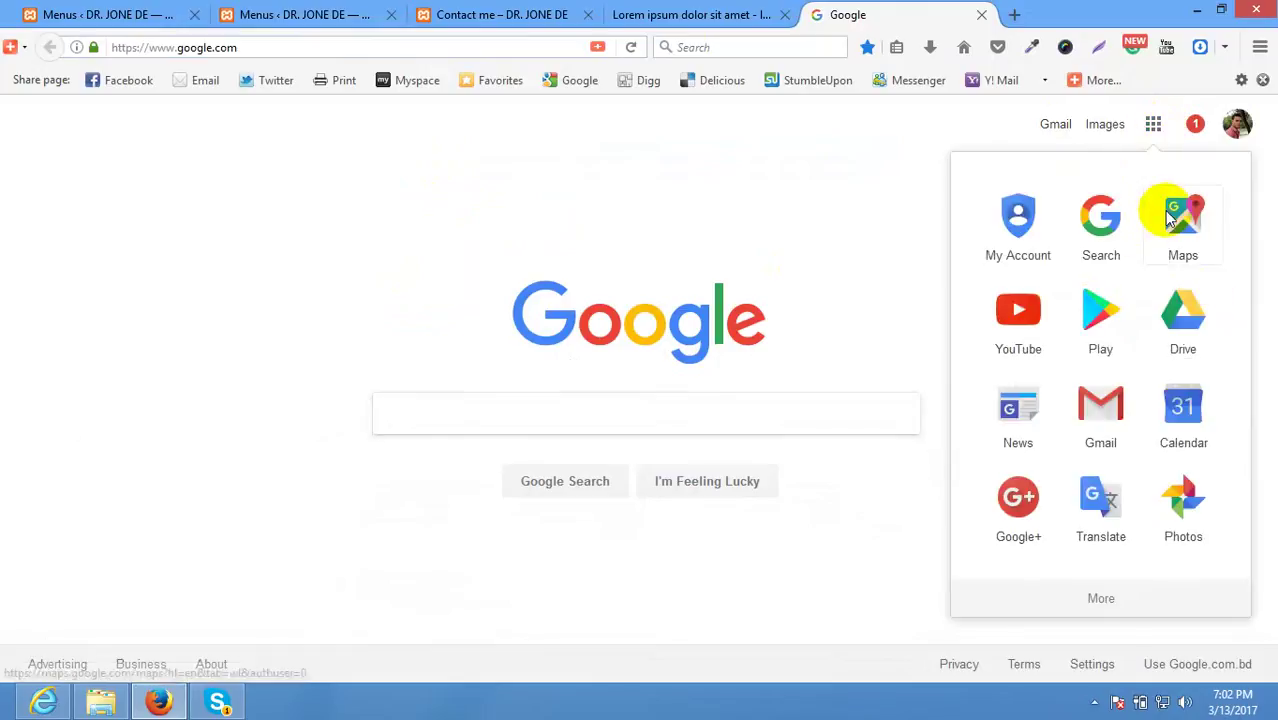
left_click(1170, 218)
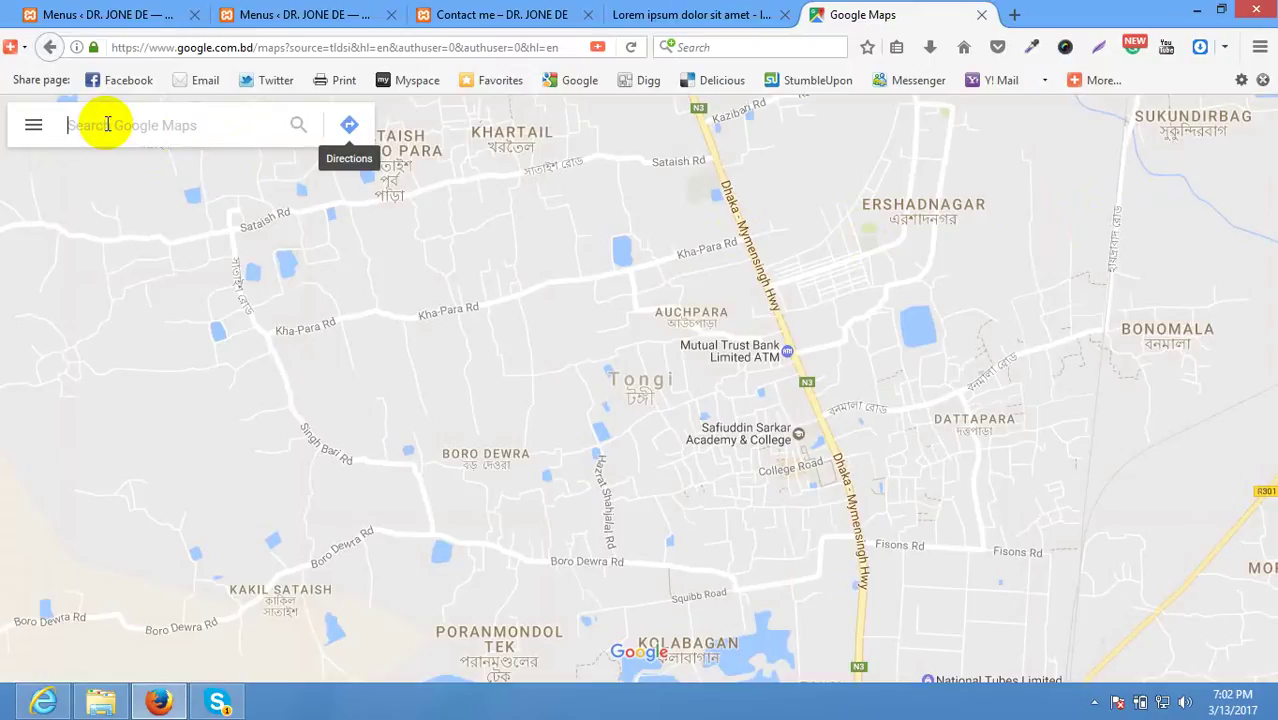
type("Dhaka")
key("Return")
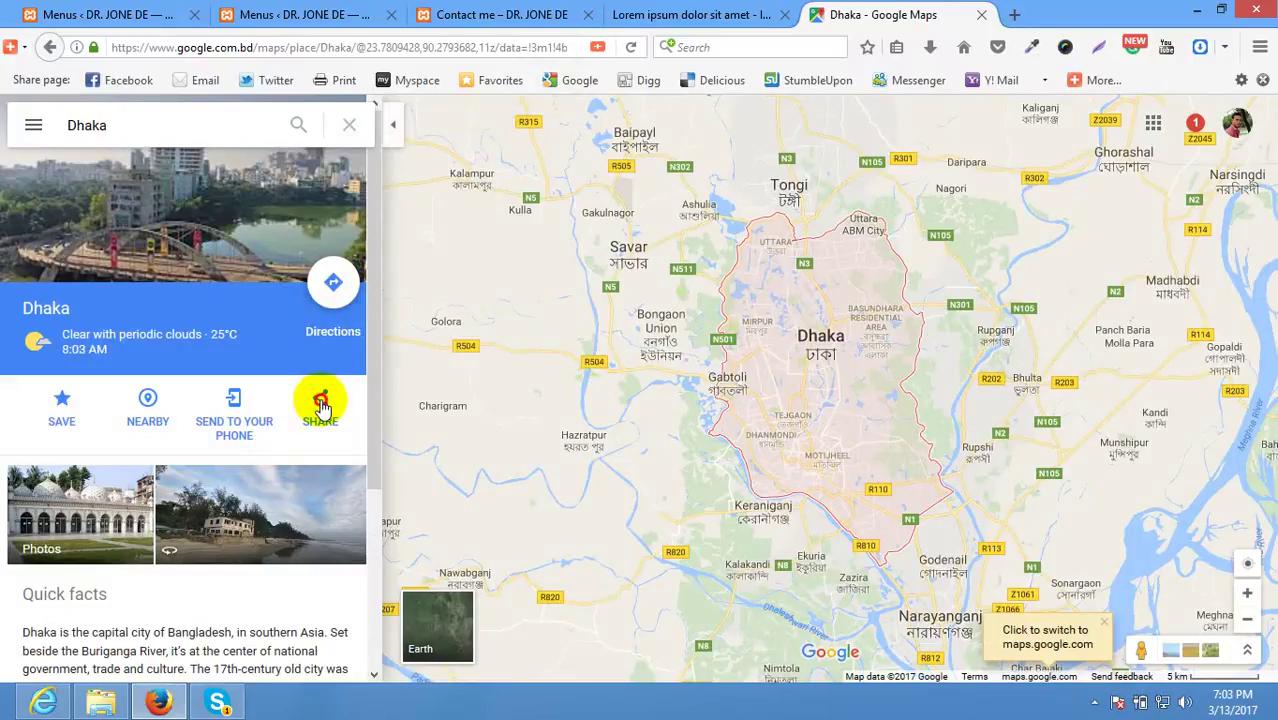
Copy the embed code of the Dhaka map in the Small size from its share options.
left_click(320, 405)
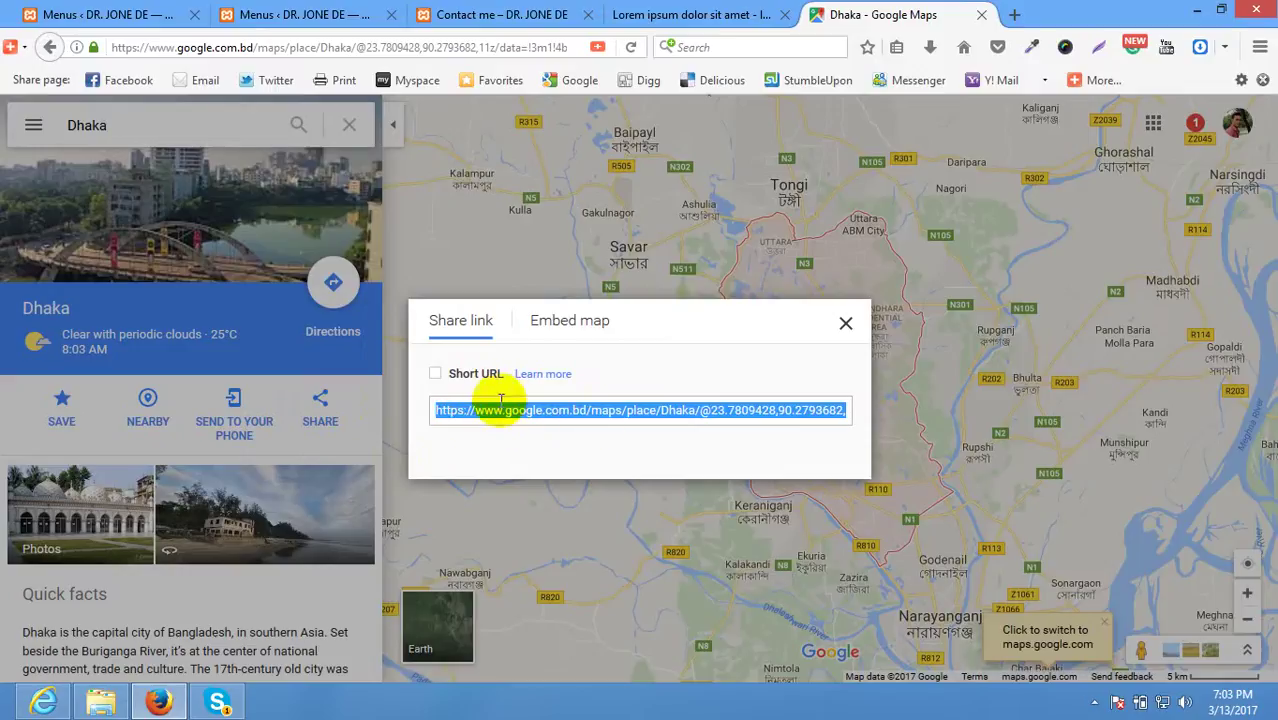
left_click(552, 320)
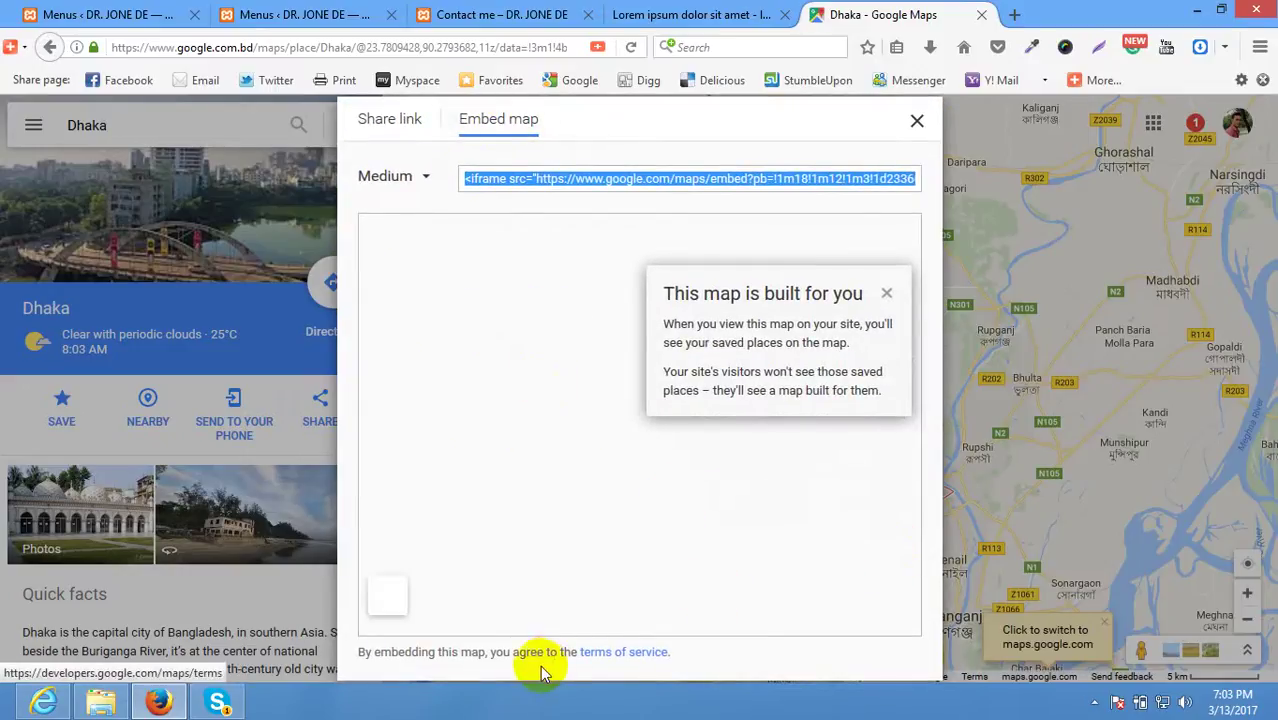
left_click(424, 178)
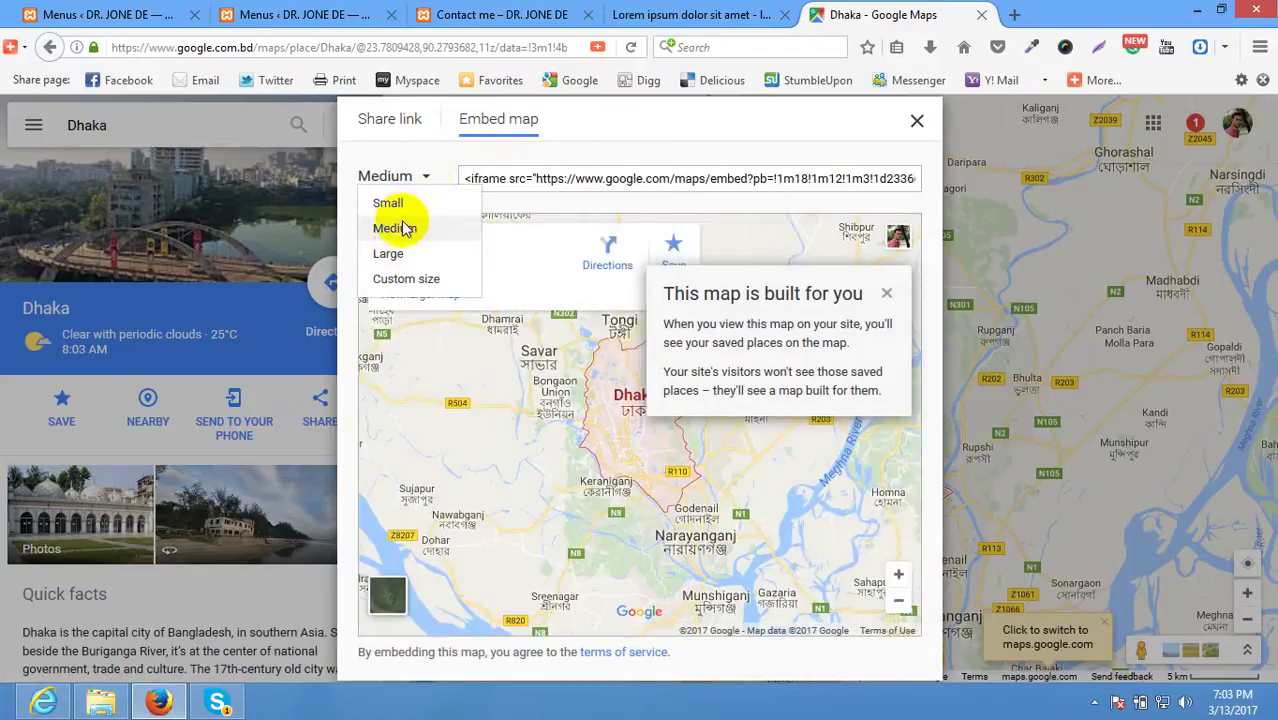
left_click(404, 205)
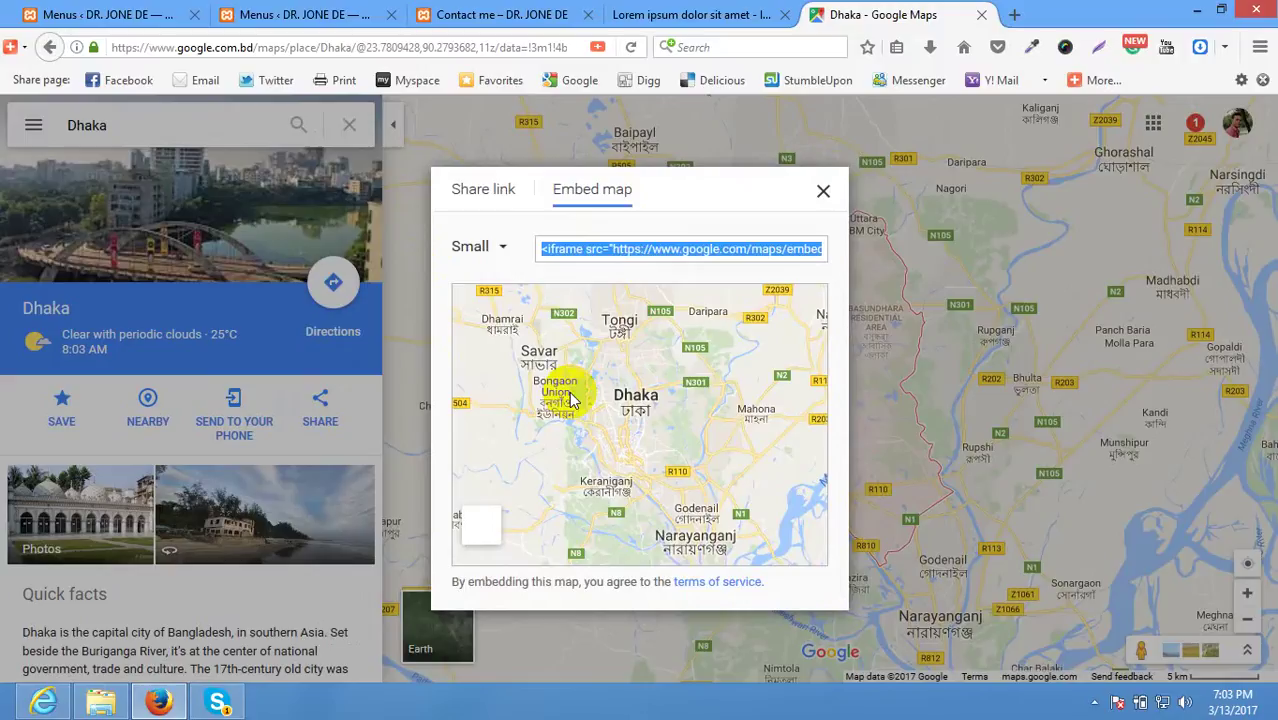
right_click(645, 251)
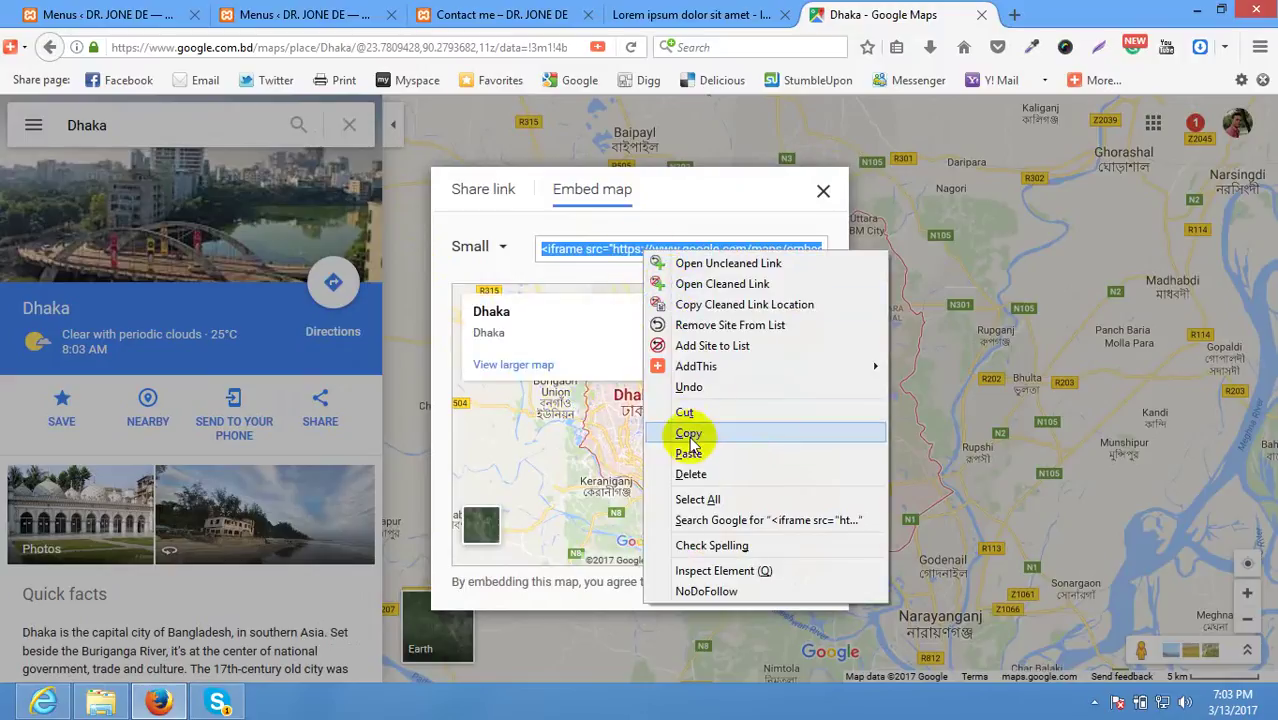
left_click(689, 434)
Open the Contact me page for editing and paste the map's iframe code into its HTML on a new line below the Email line.
left_click(487, 12)
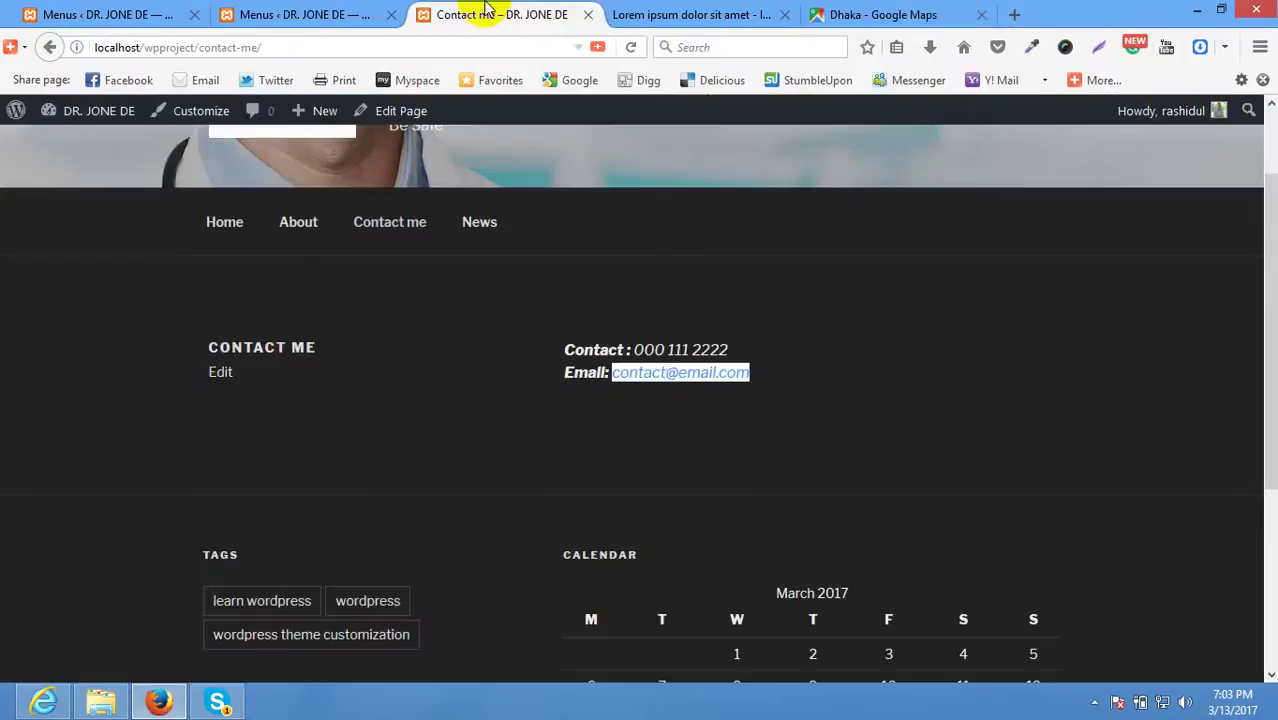
left_click(400, 110)
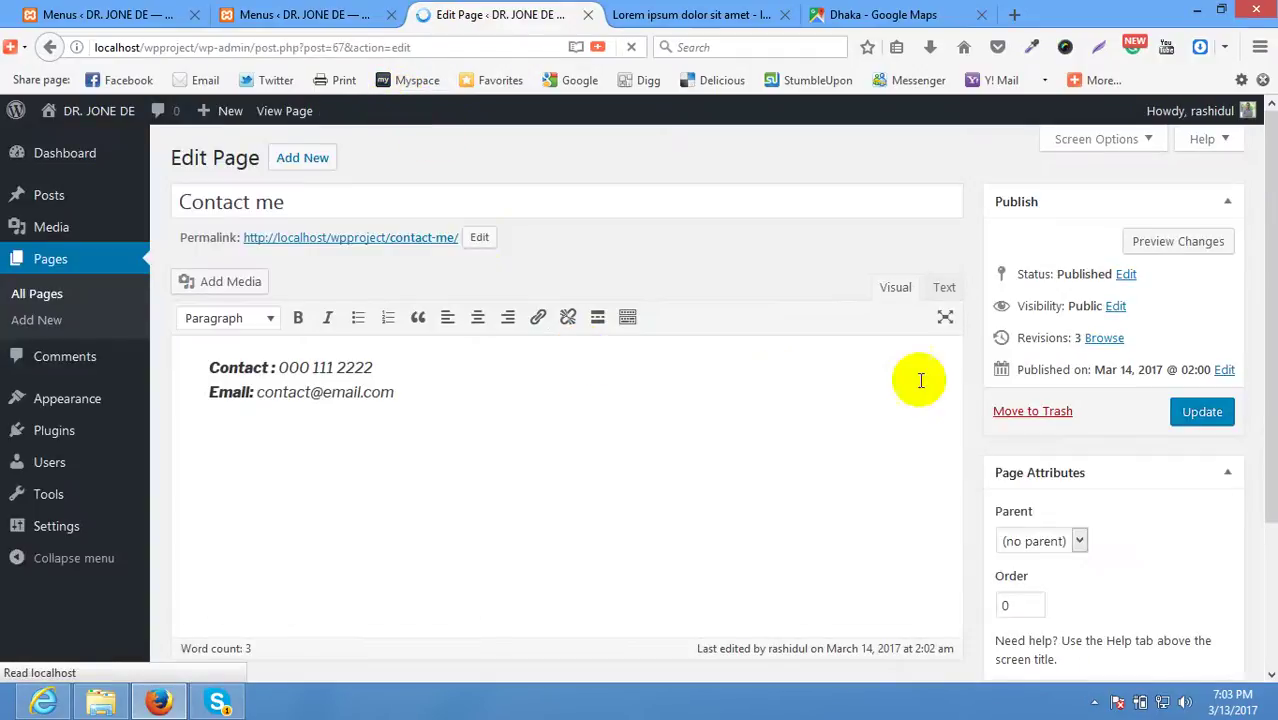
left_click(944, 290)
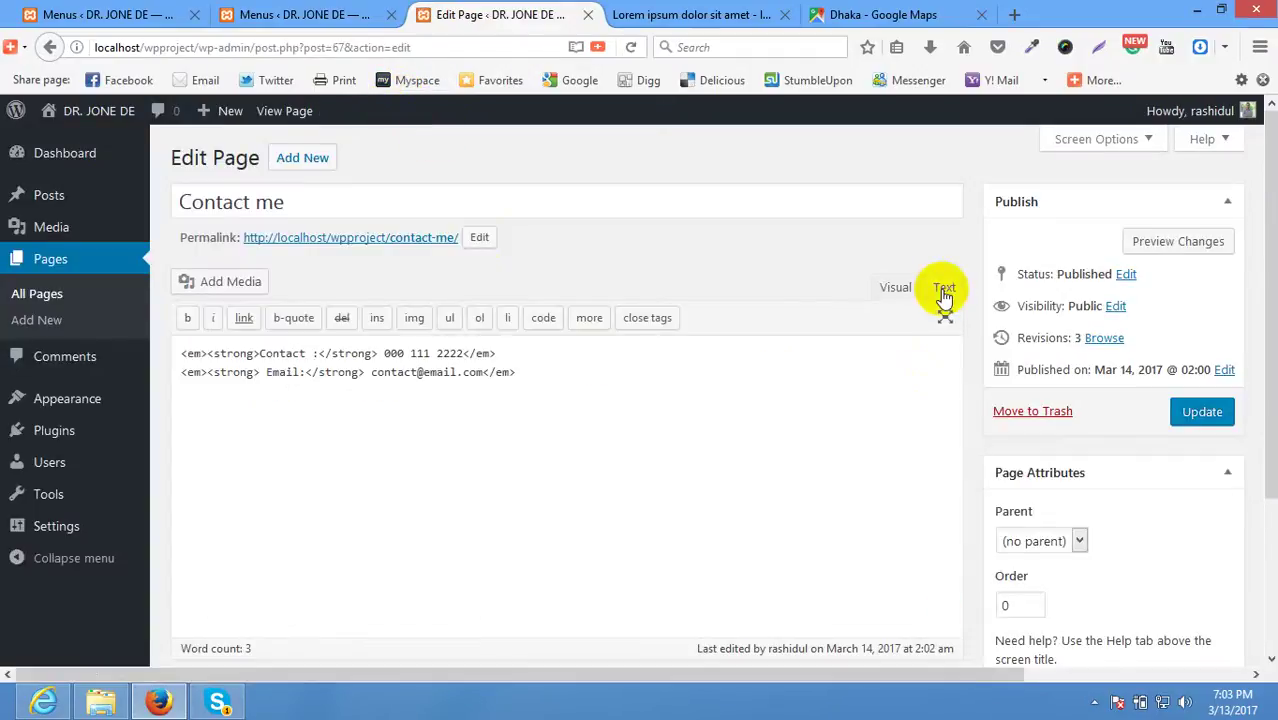
left_click(563, 375)
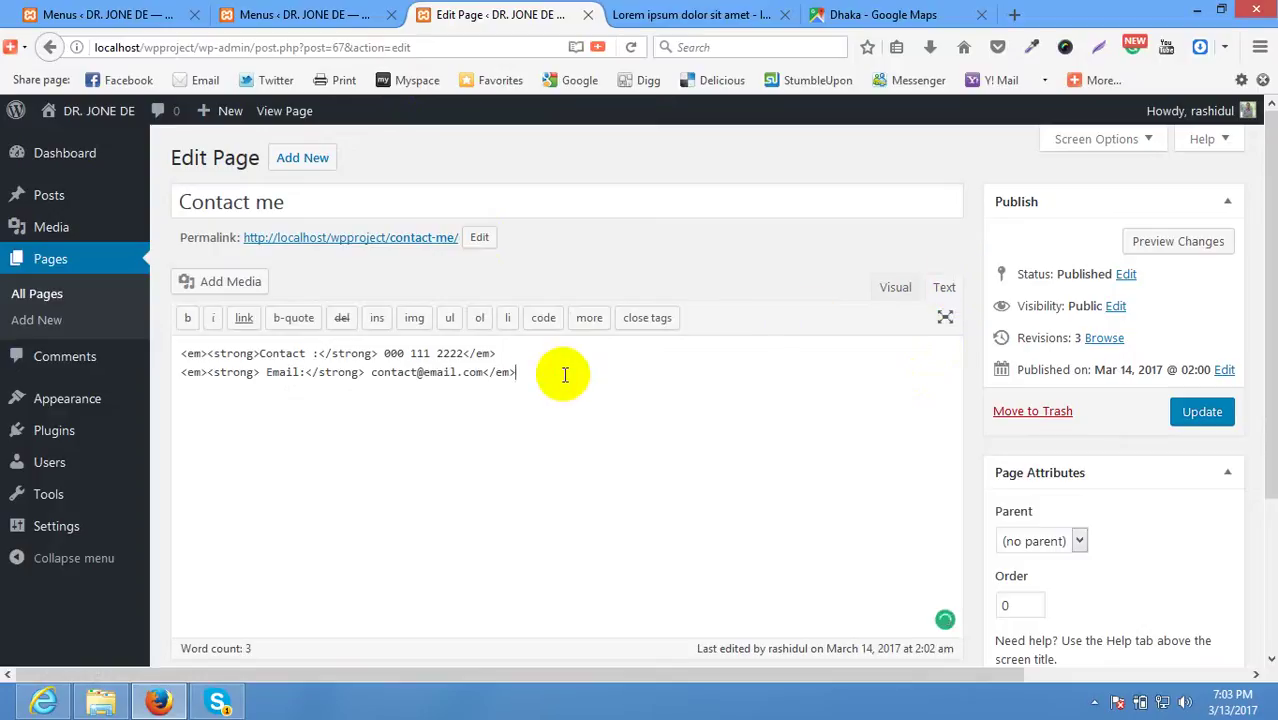
key("Return")
key("ctrl+v")
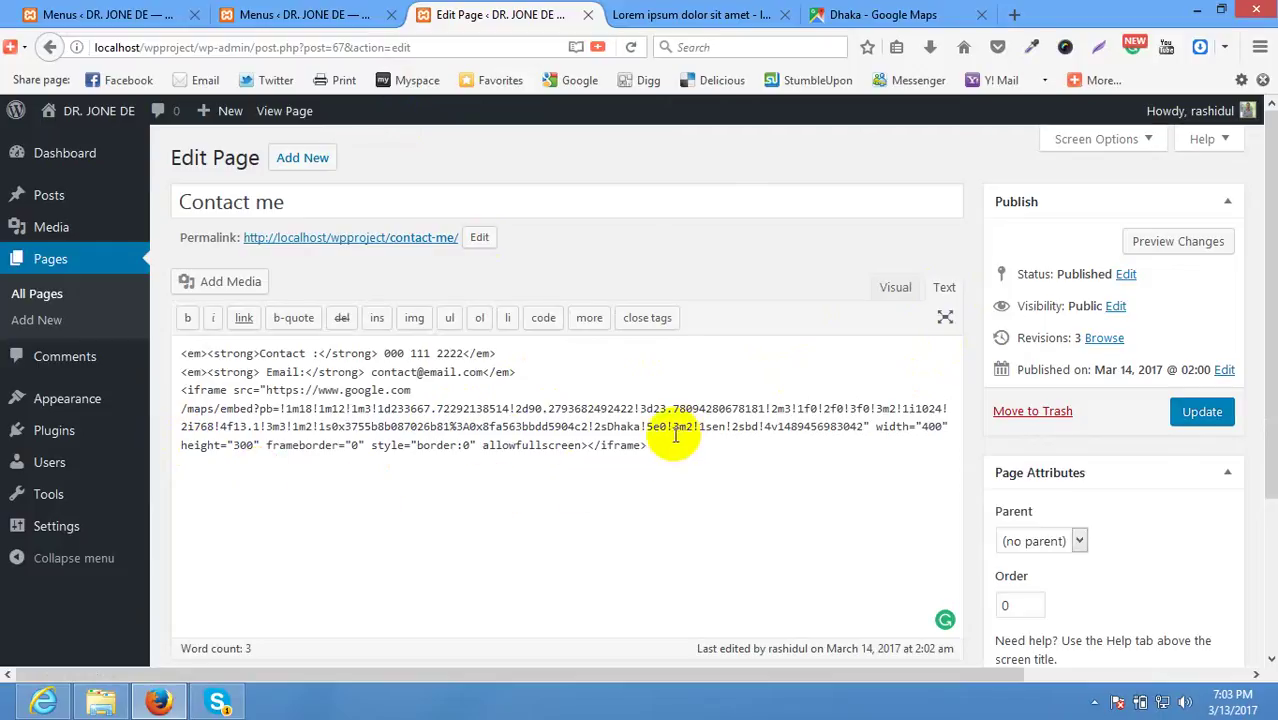
Examine the pasted iframe code: its opening and closing tags, source URL, width, height, frameborder, style and allowfullscreen attributes.
left_click(189, 390)
left_click_drag(189, 390, 220, 390)
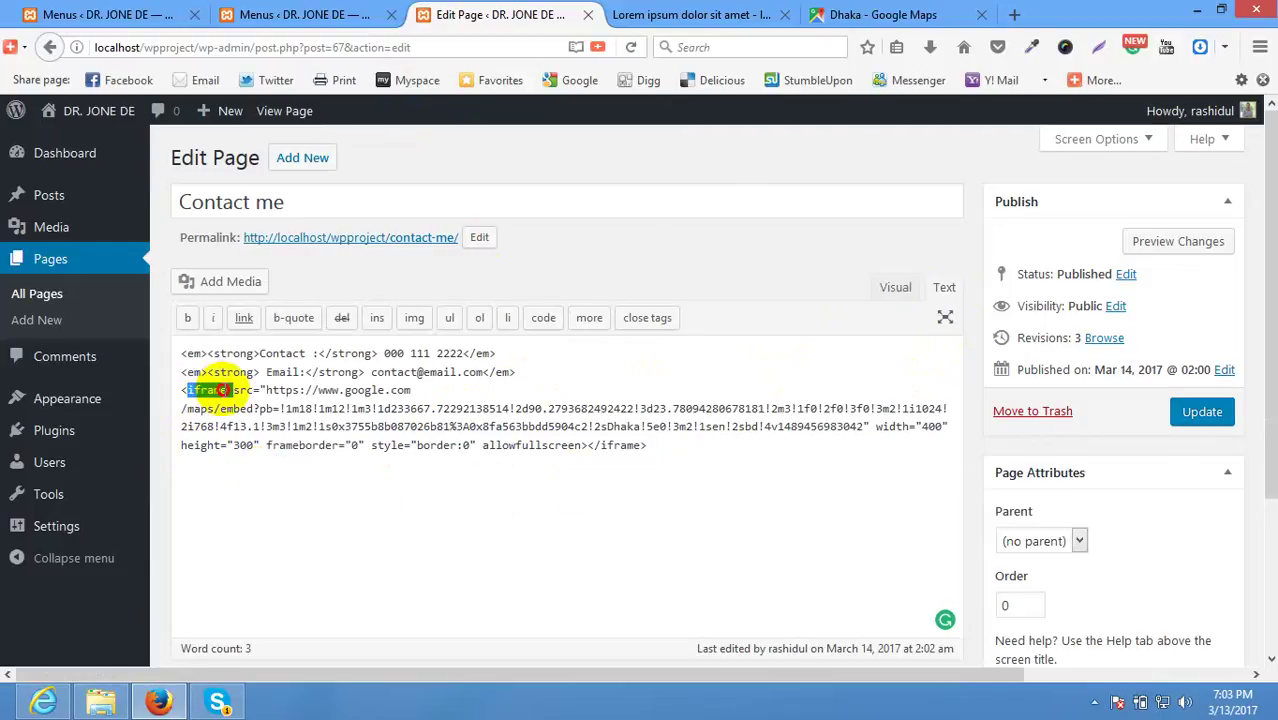
double_click(632, 446)
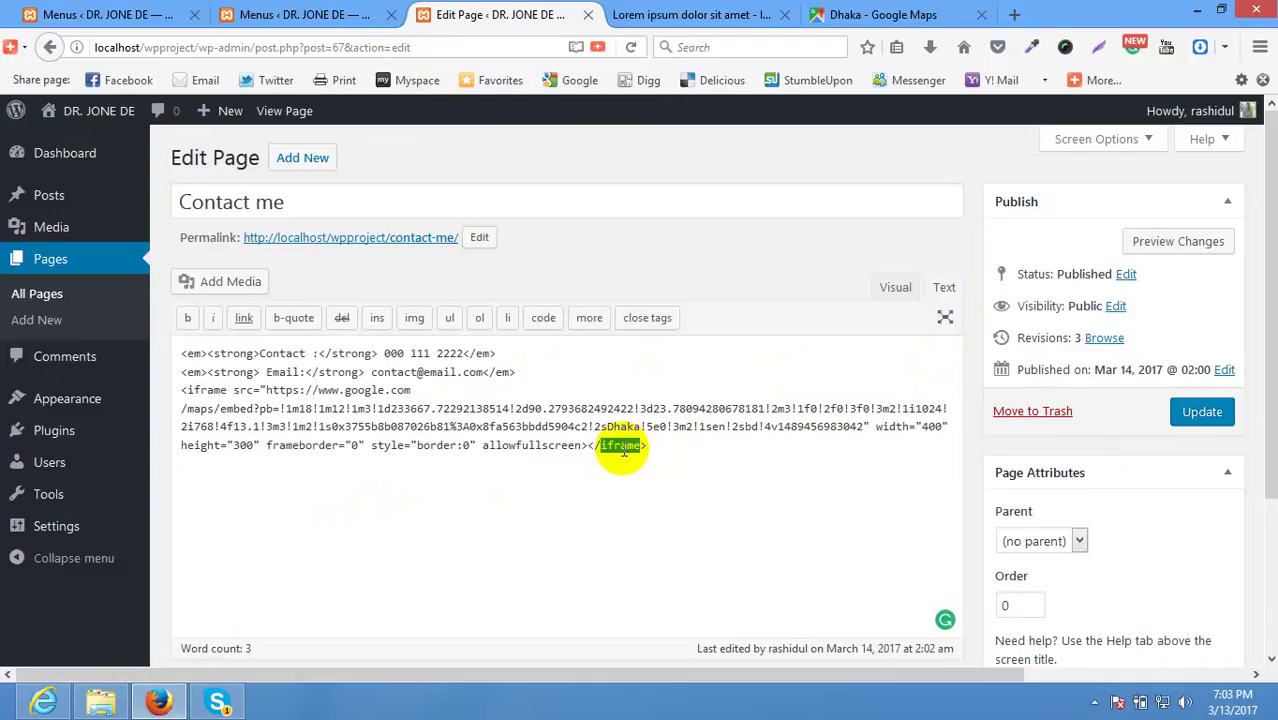
left_click(258, 392)
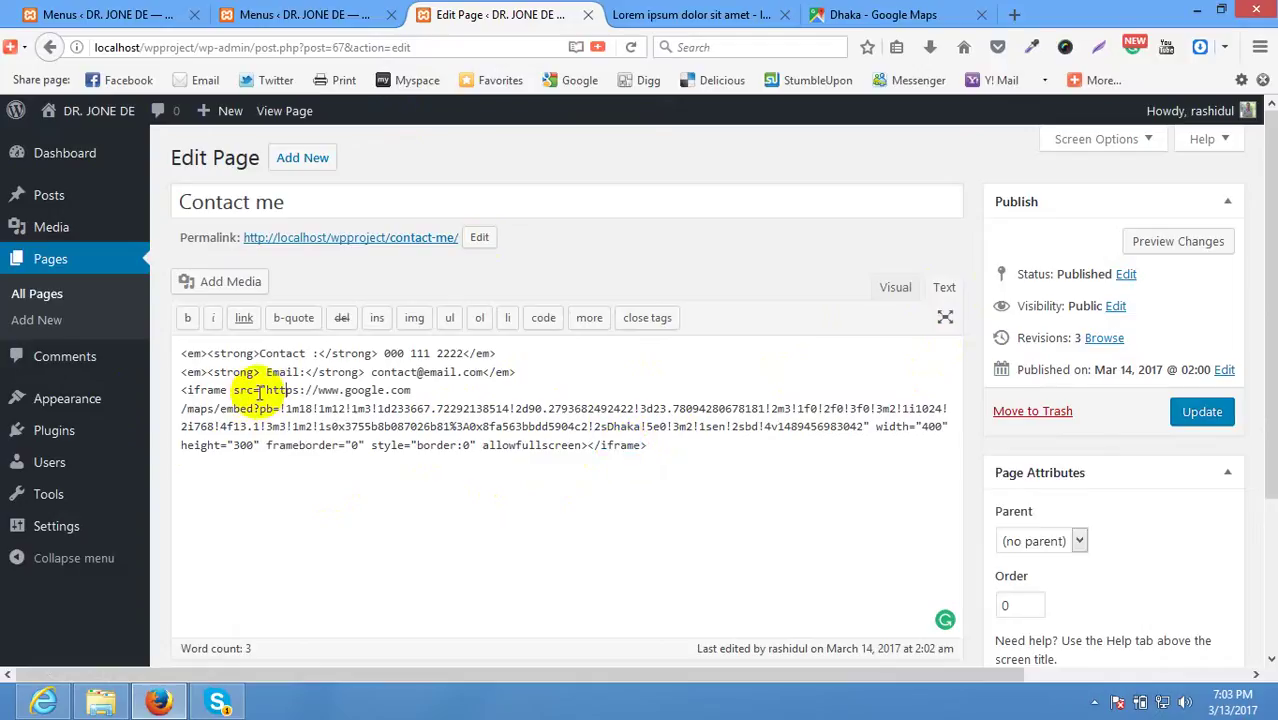
left_click_drag(266, 391, 910, 427)
left_click(926, 426)
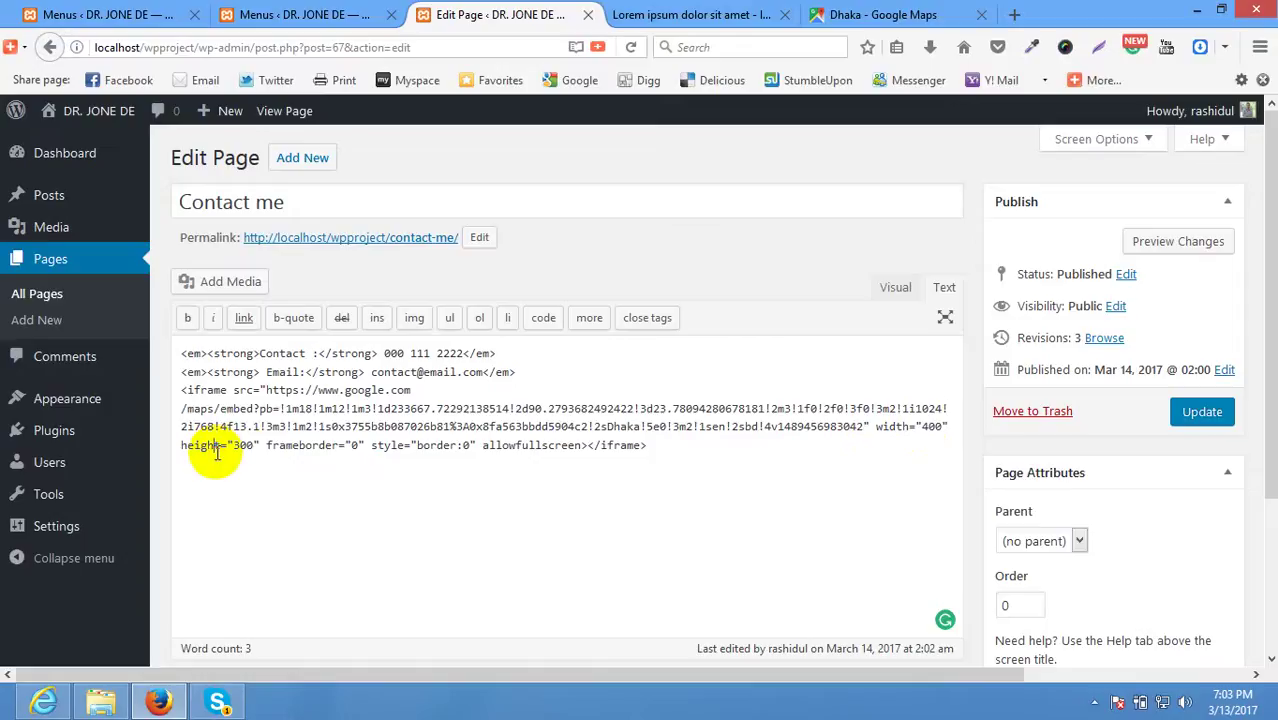
left_click_drag(182, 446, 246, 447)
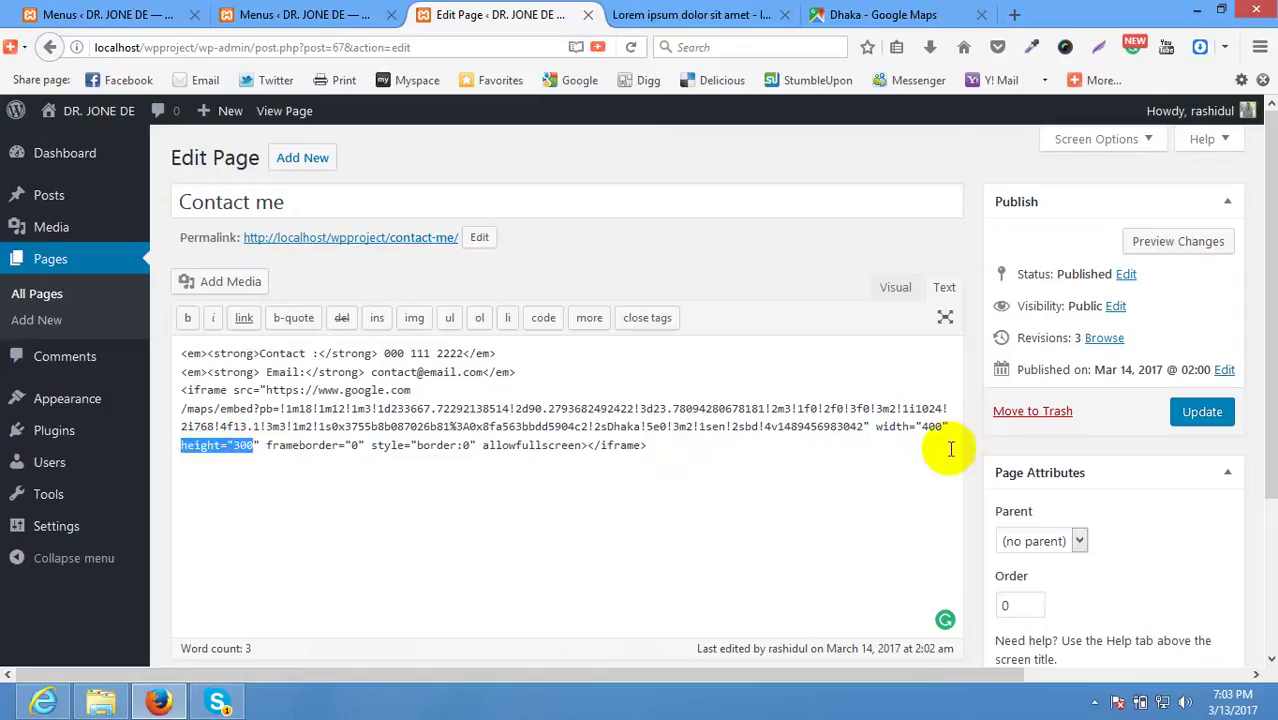
left_click(924, 427)
double_click(924, 427)
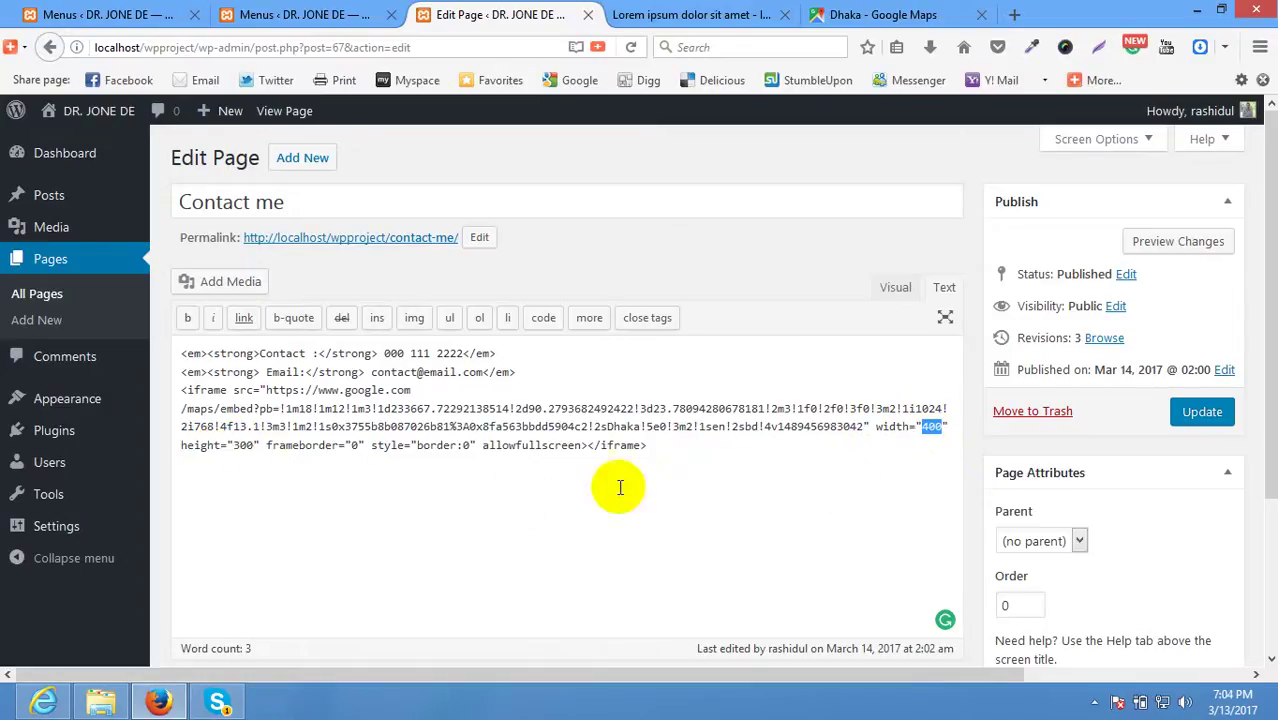
double_click(240, 443)
left_click_drag(266, 446, 350, 449)
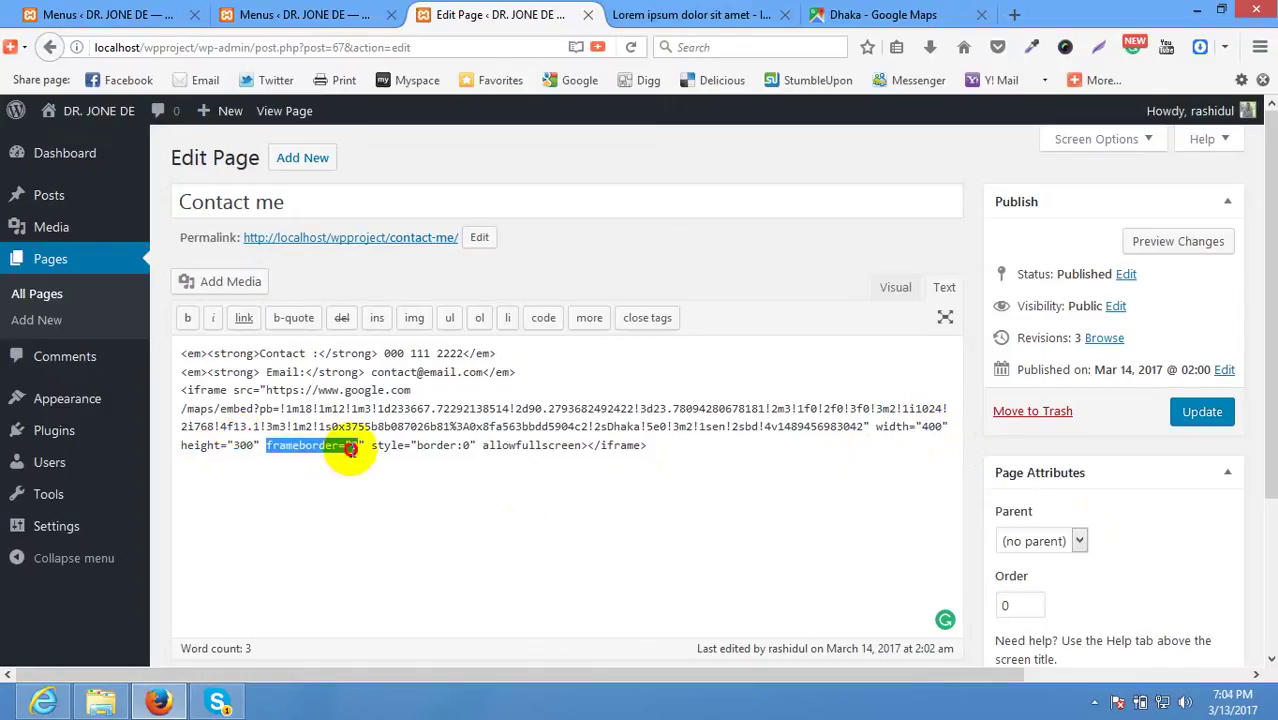
double_click(388, 445)
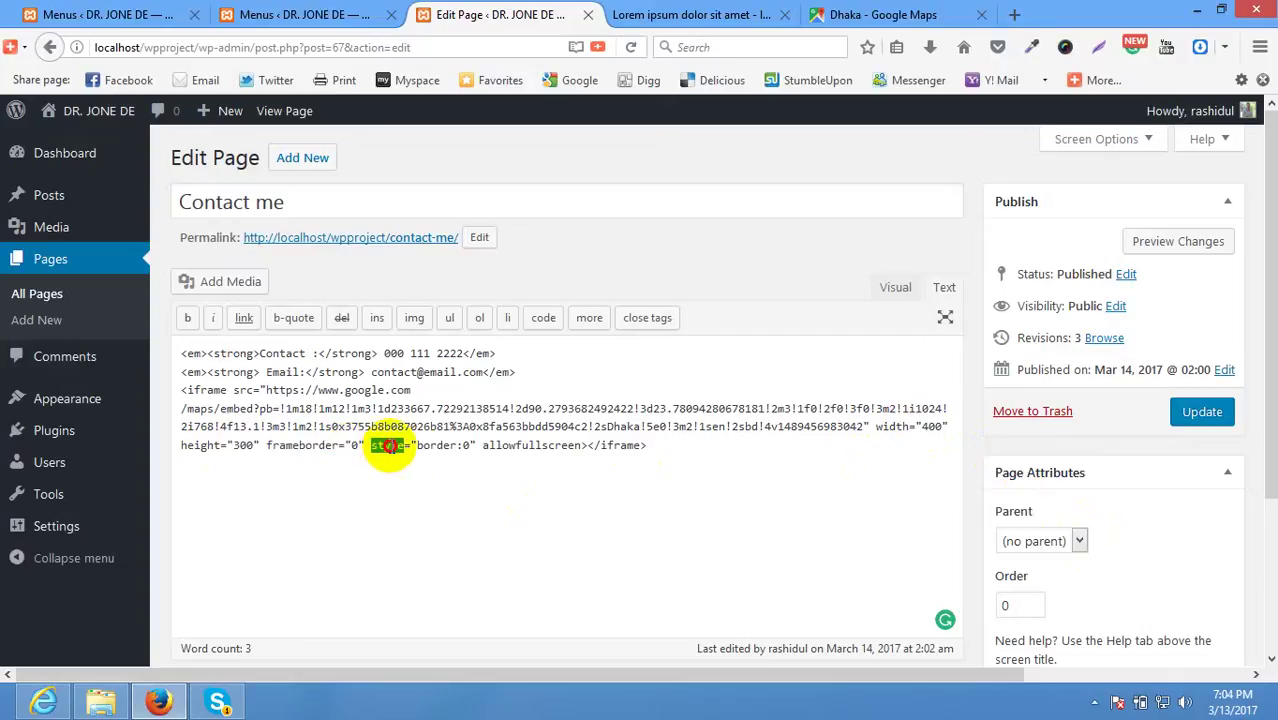
double_click(437, 446)
left_click_drag(453, 447, 464, 447)
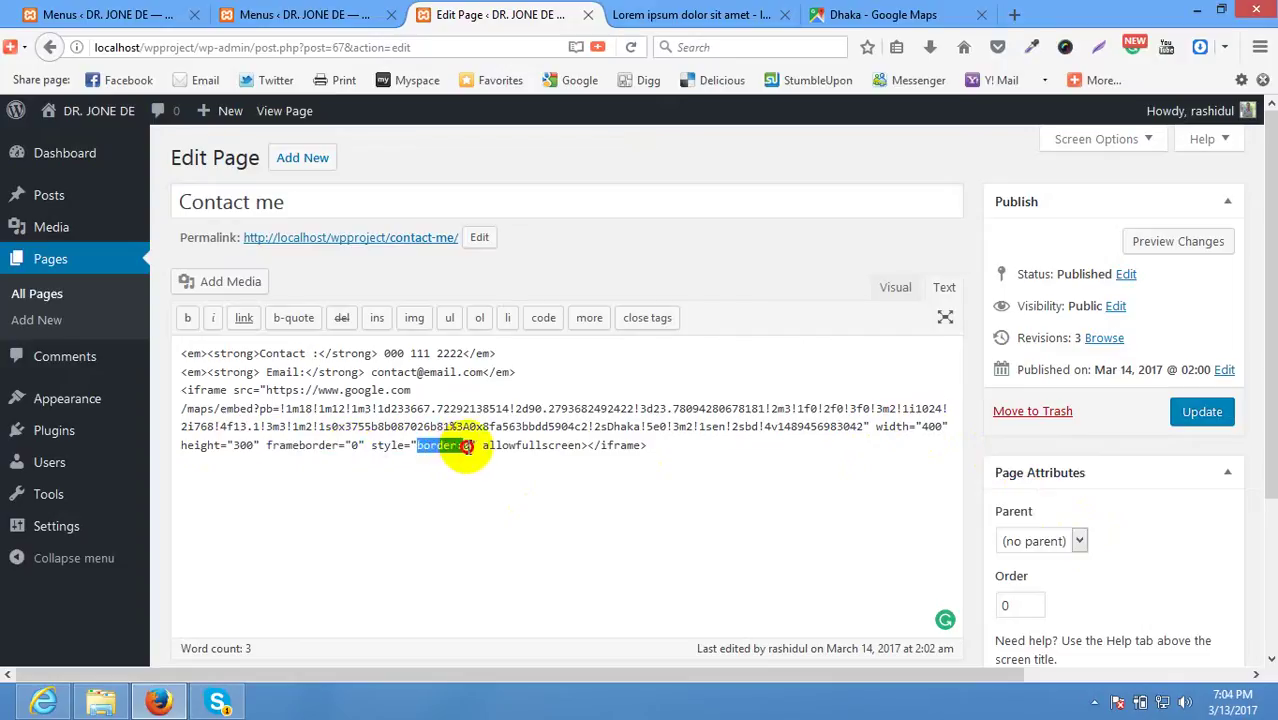
left_click(372, 447)
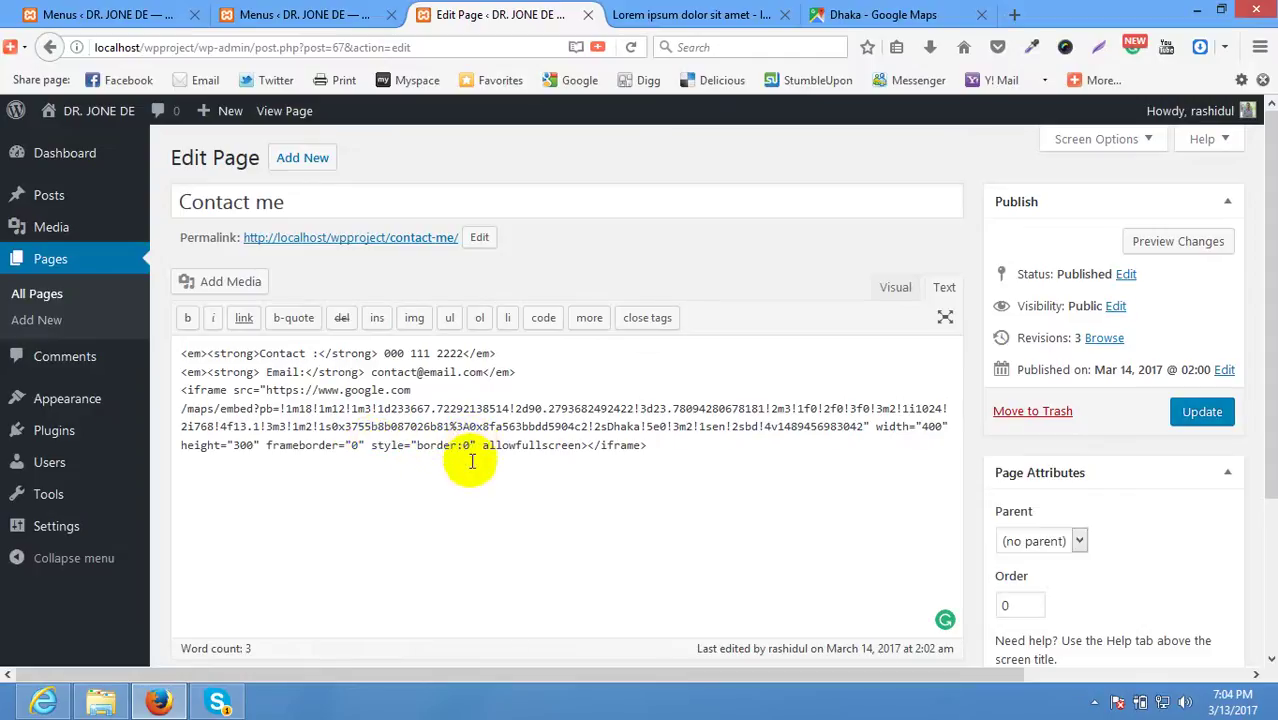
double_click(505, 448)
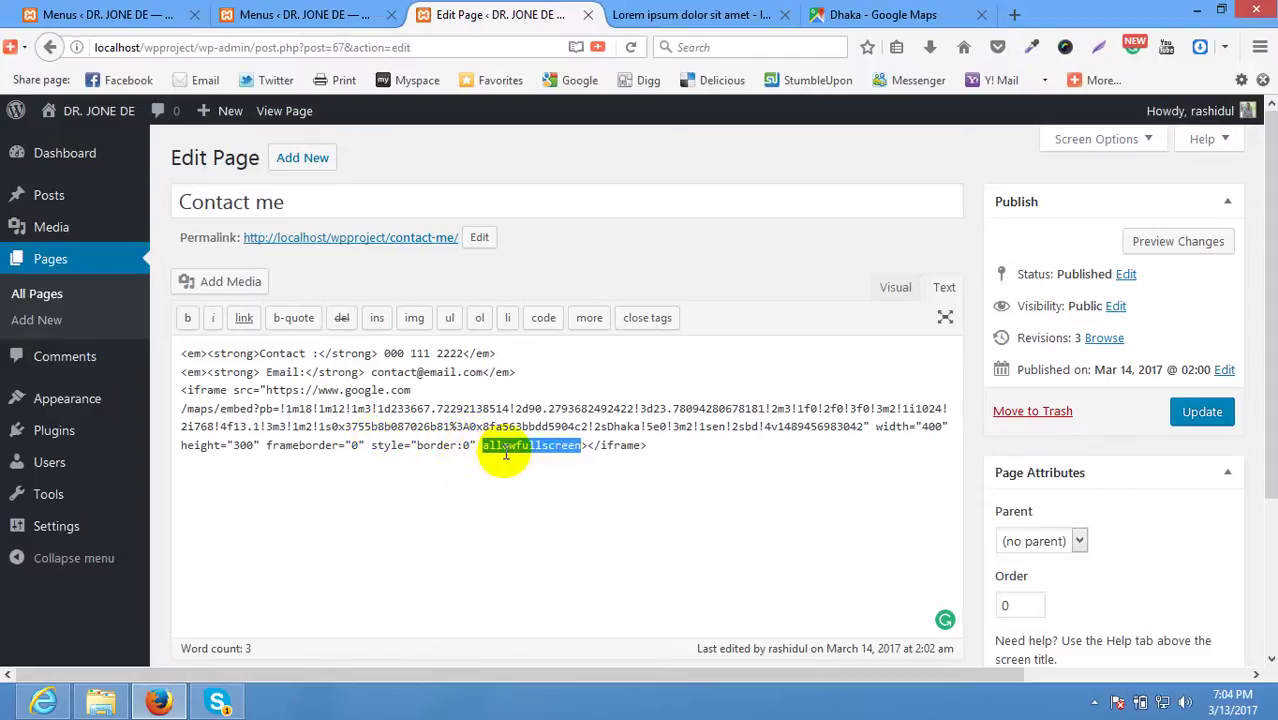
Return the page content to the visual editor and update the Contact me page.
left_click(897, 290)
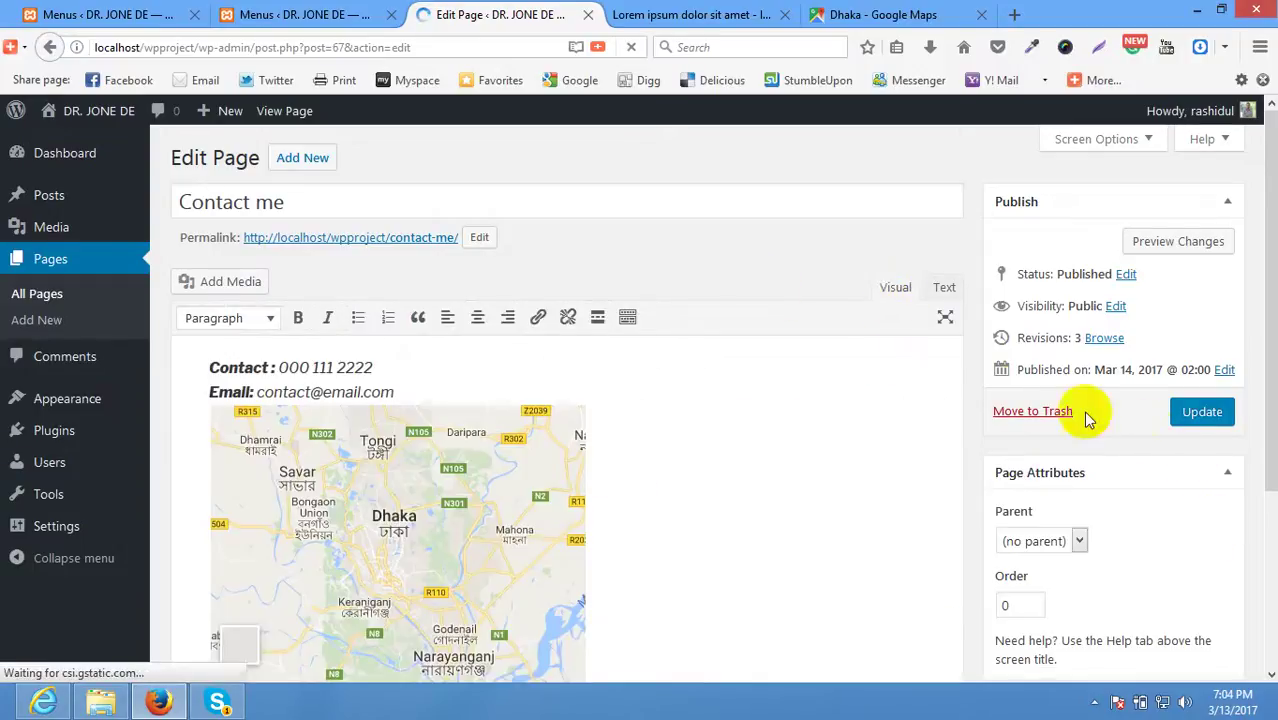
left_click(1202, 412)
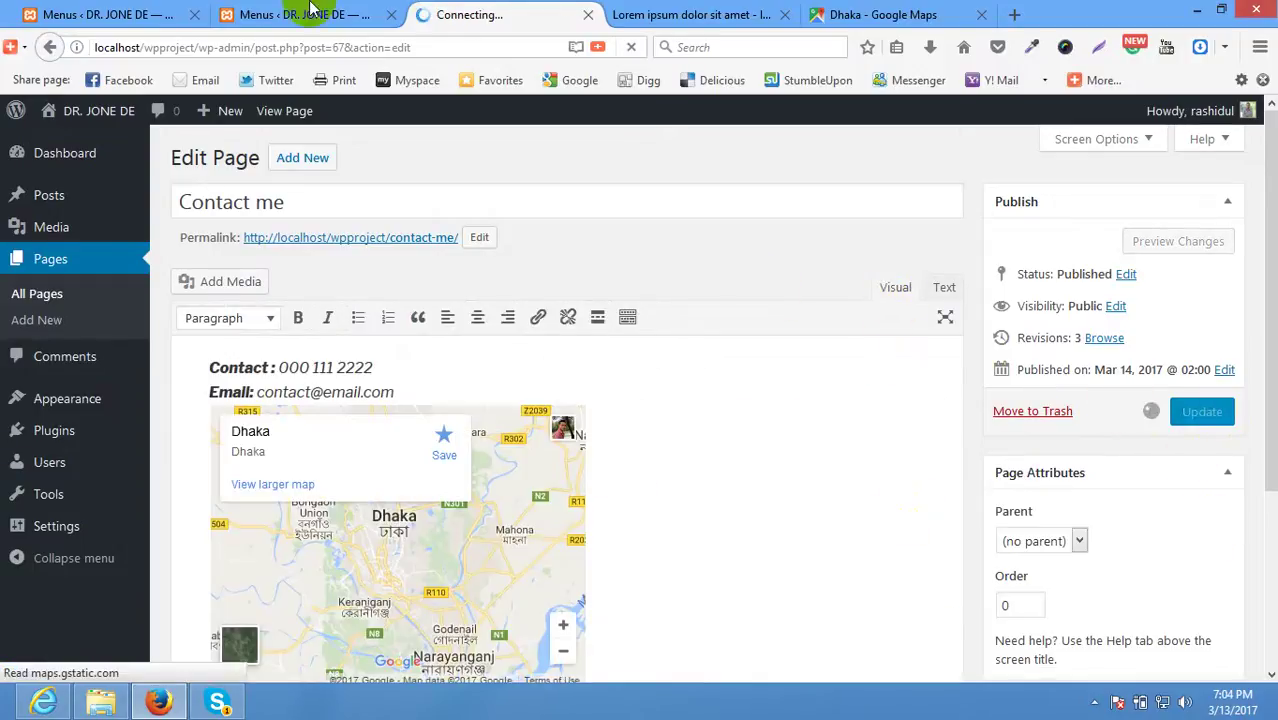
View the updated Contact me page on the site and check the embedded map below the contact lines.
left_click(296, 111)
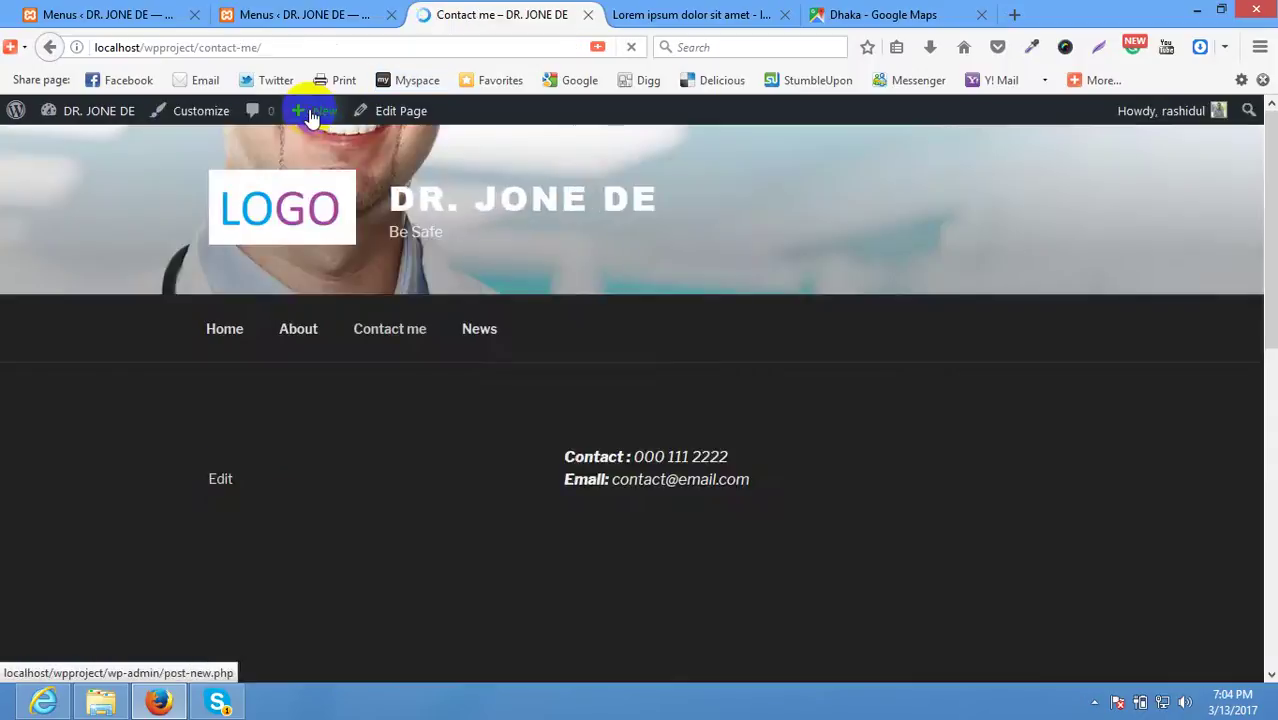
scroll(559, 495, "down", 1)
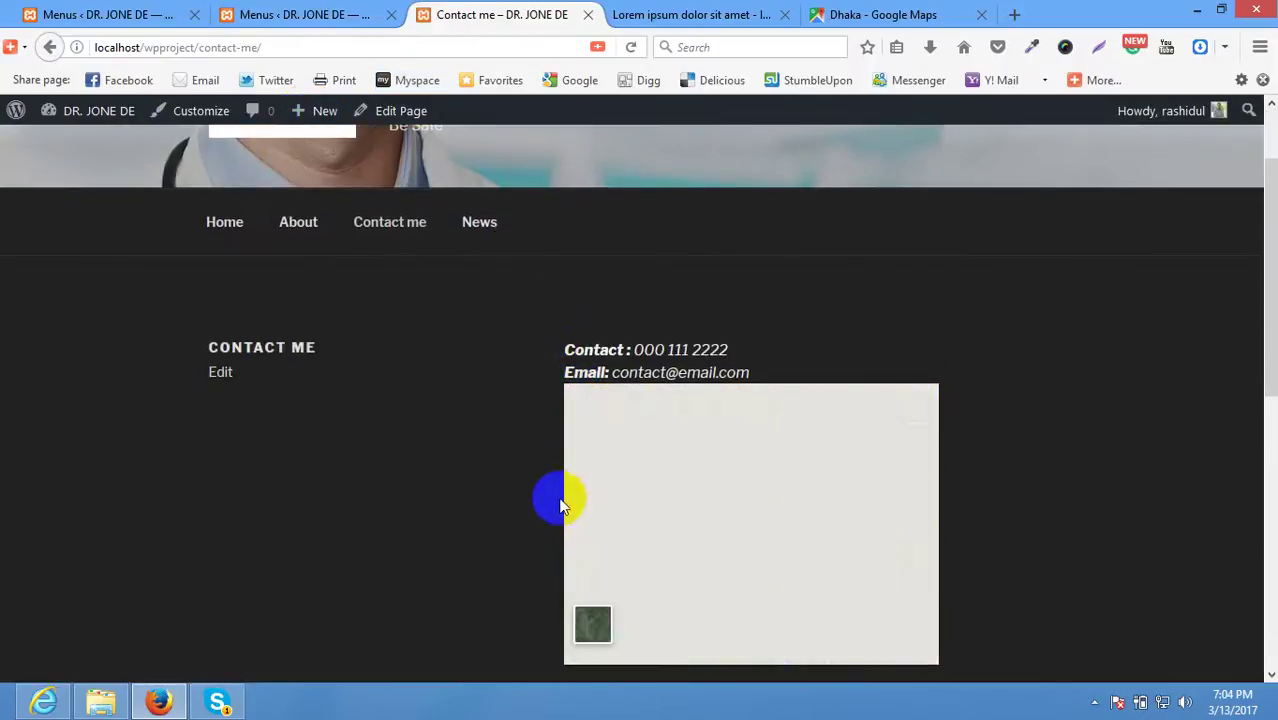
scroll(399, 629, "down", 4)
scroll(399, 629, "up", 5)
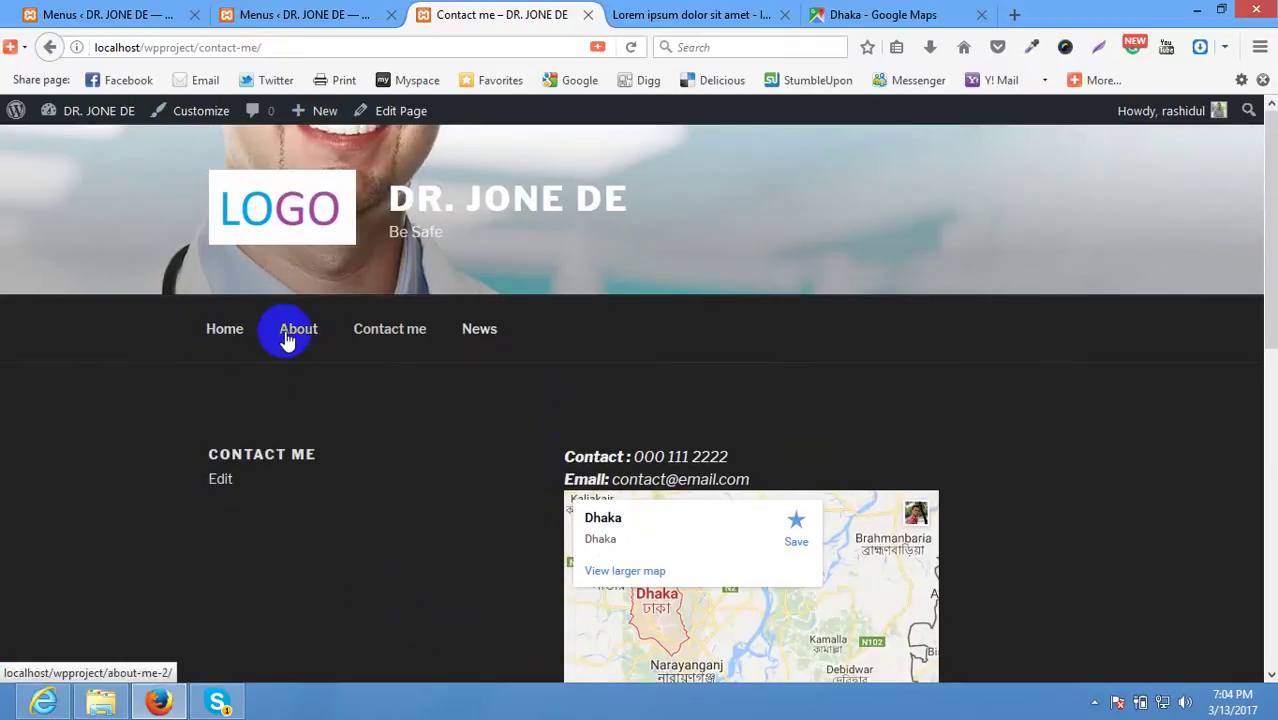
scroll(501, 336, "down", 6)
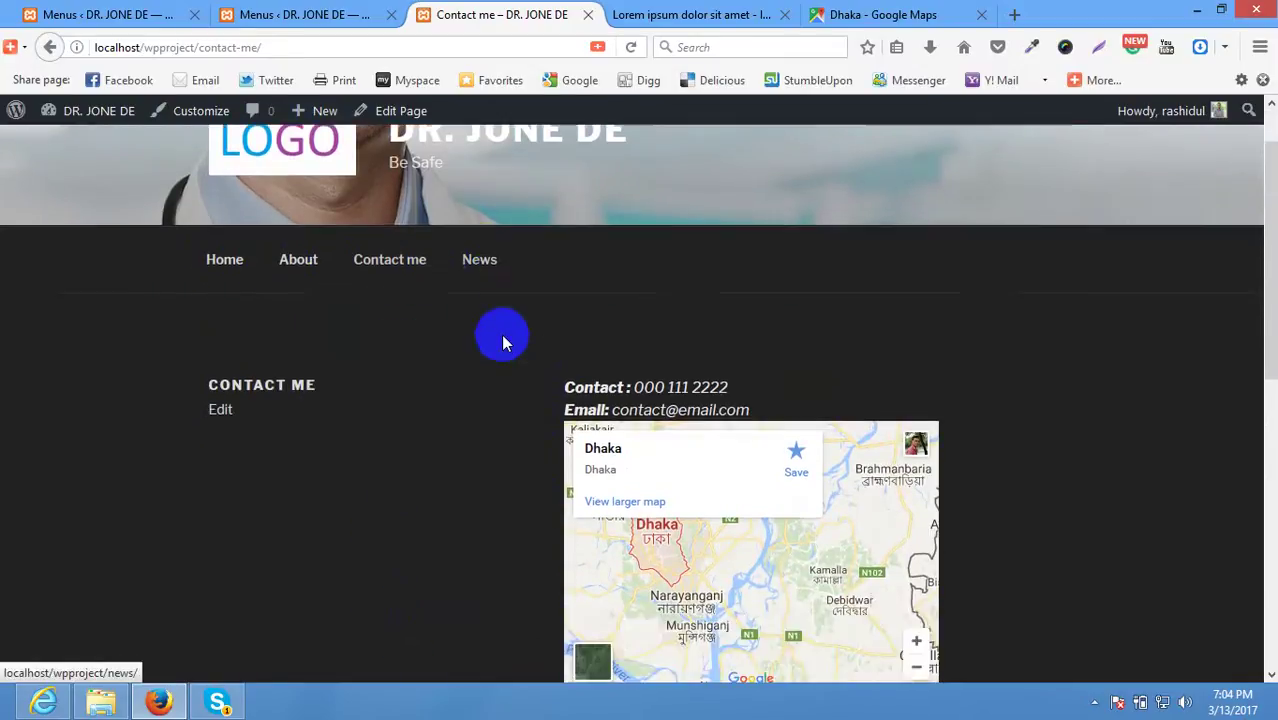
scroll(480, 495, "up", 6)
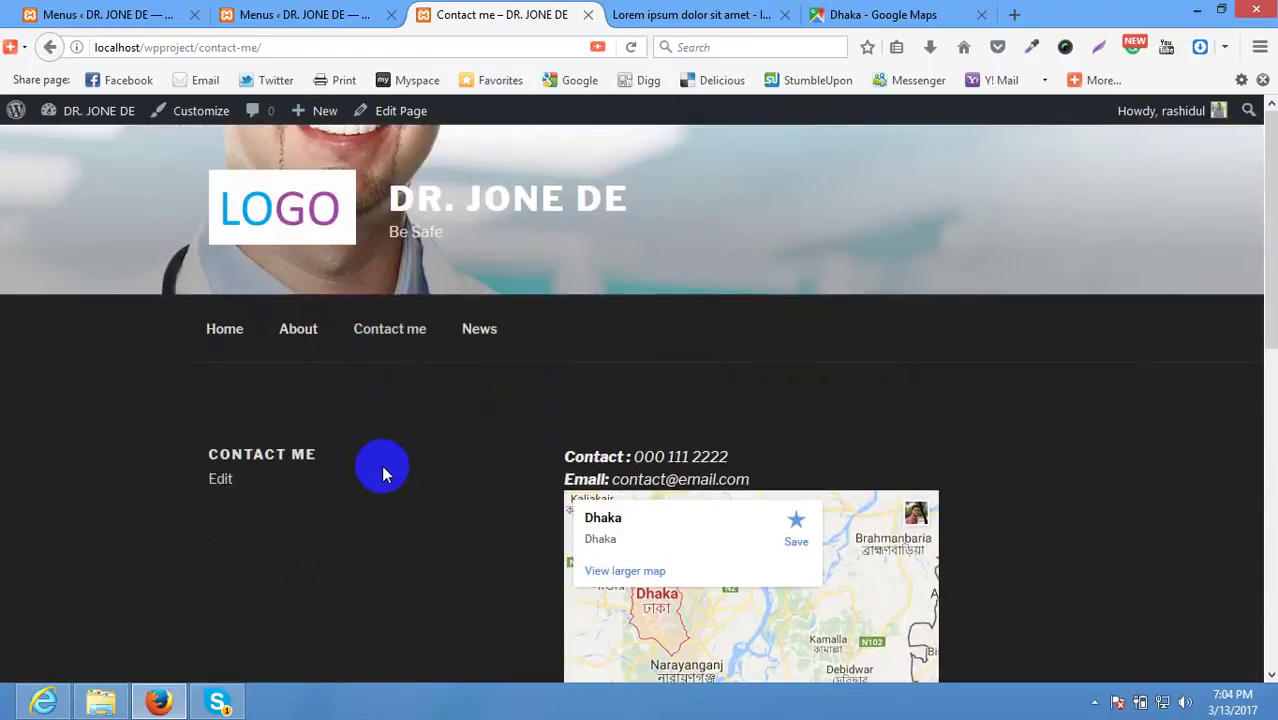
scroll(381, 465, "down", 5)
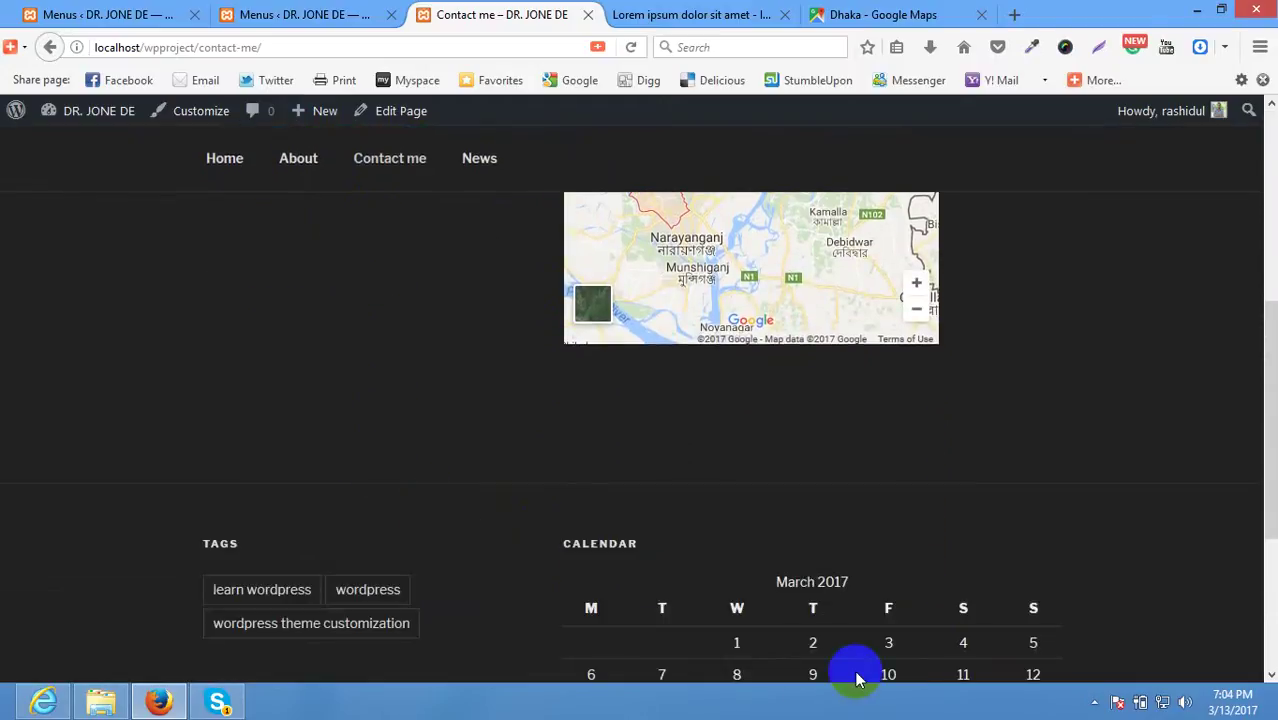
left_click(1093, 704)
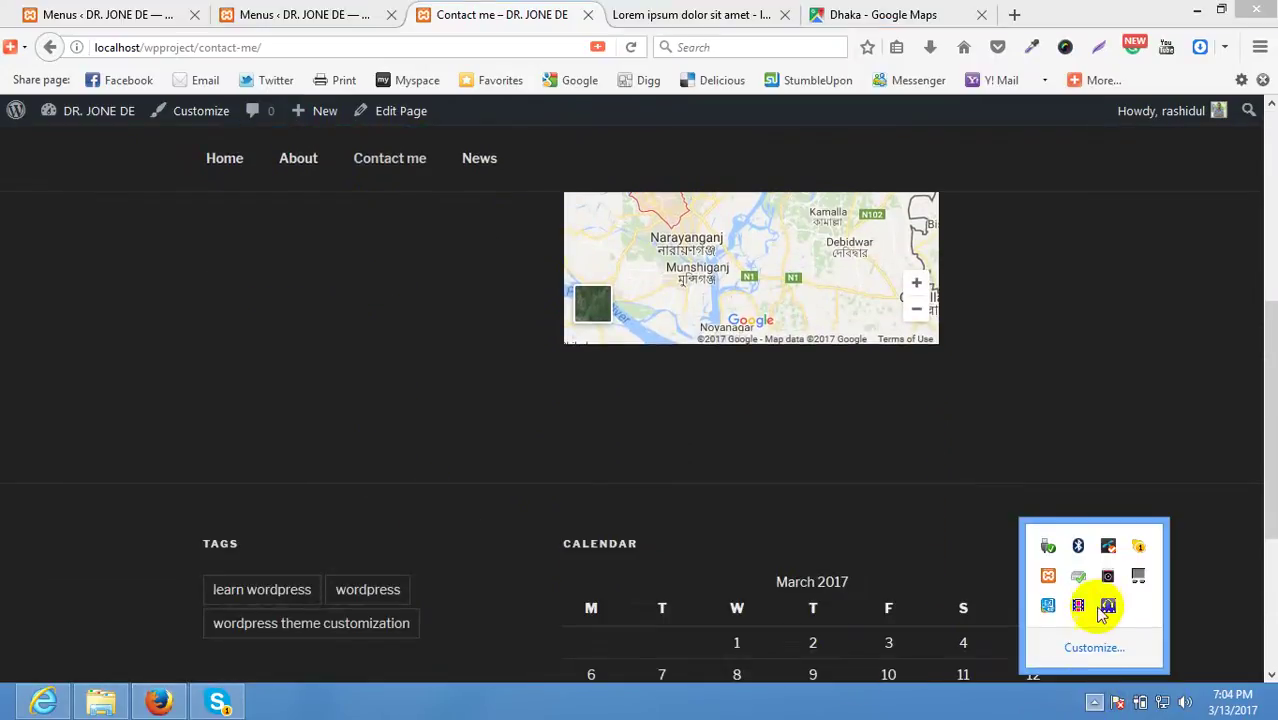